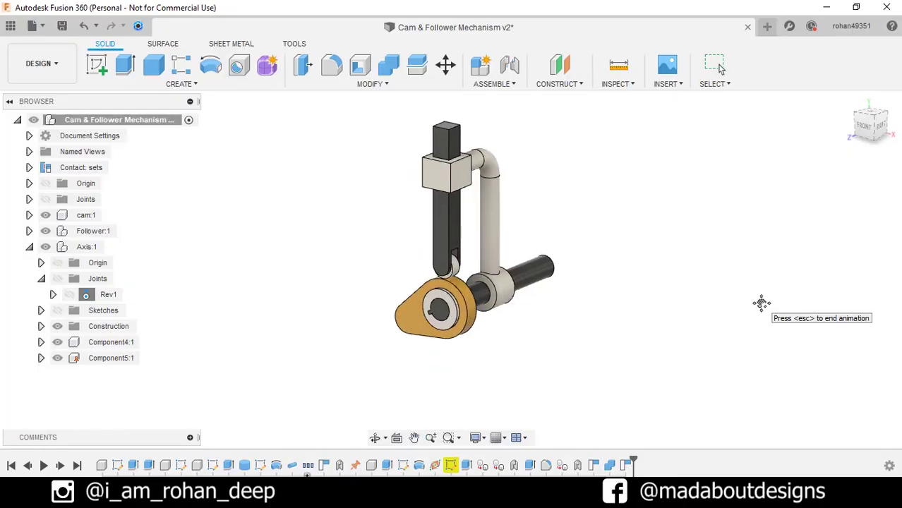
Toggle the visibility of the bracket, shaft, follower and cam components to examine each part of the finished mechanism.
{"action": "left_click", "coordinate": [57, 358]}
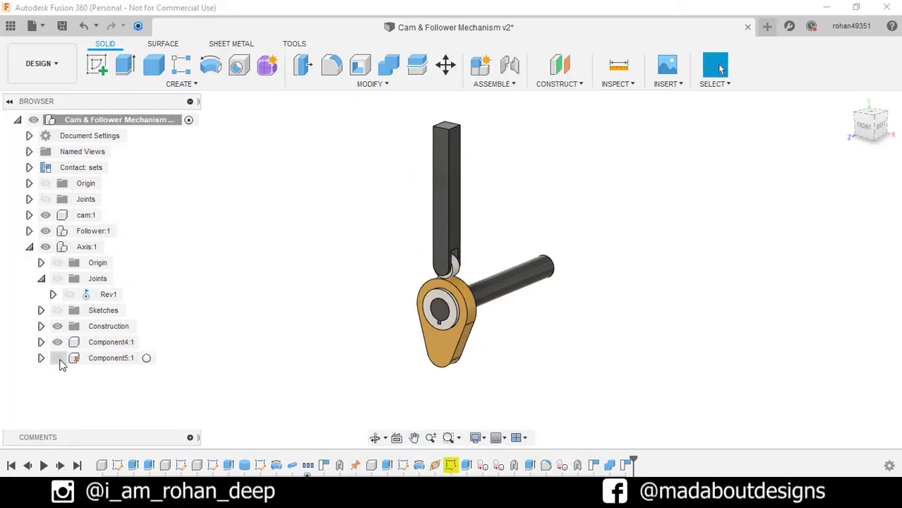
{"action": "left_click", "coordinate": [57, 358]}
{"action": "left_click", "coordinate": [57, 341]}
{"action": "left_click", "coordinate": [57, 341]}
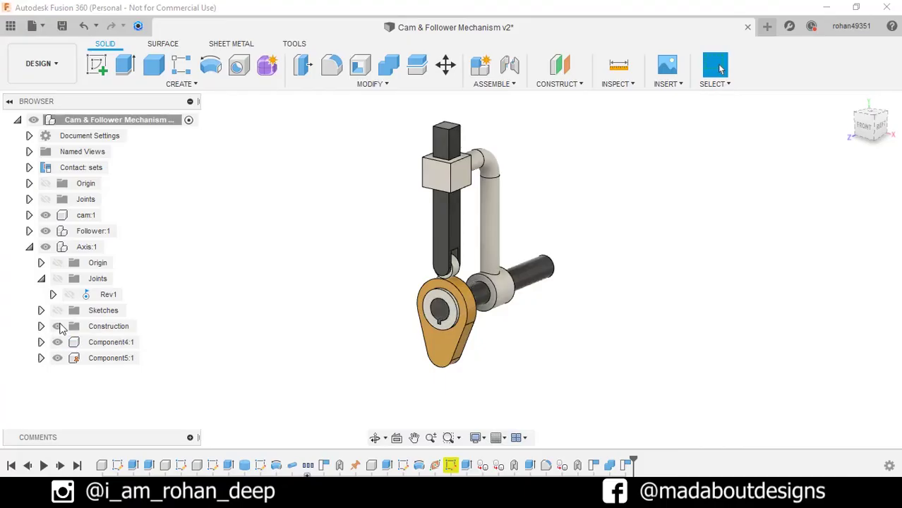
{"action": "left_click", "coordinate": [45, 231]}
{"action": "left_click", "coordinate": [45, 231]}
{"action": "left_click", "coordinate": [46, 214]}
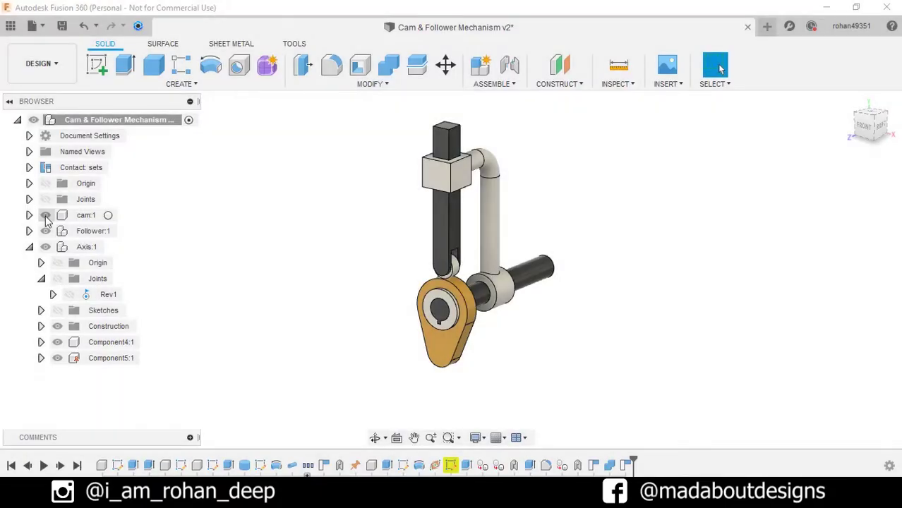
Start a new design and show its document units.
{"action": "left_click", "coordinate": [31, 28]}
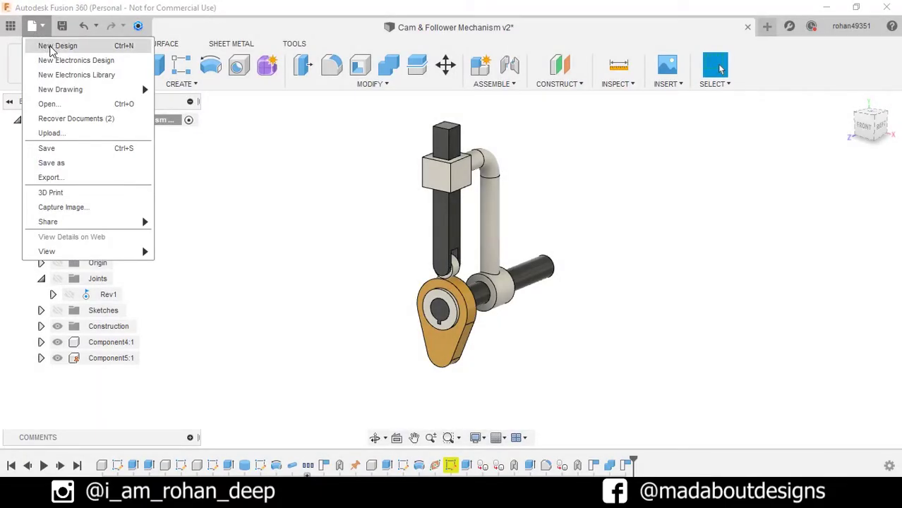
{"action": "left_click", "coordinate": [44, 43]}
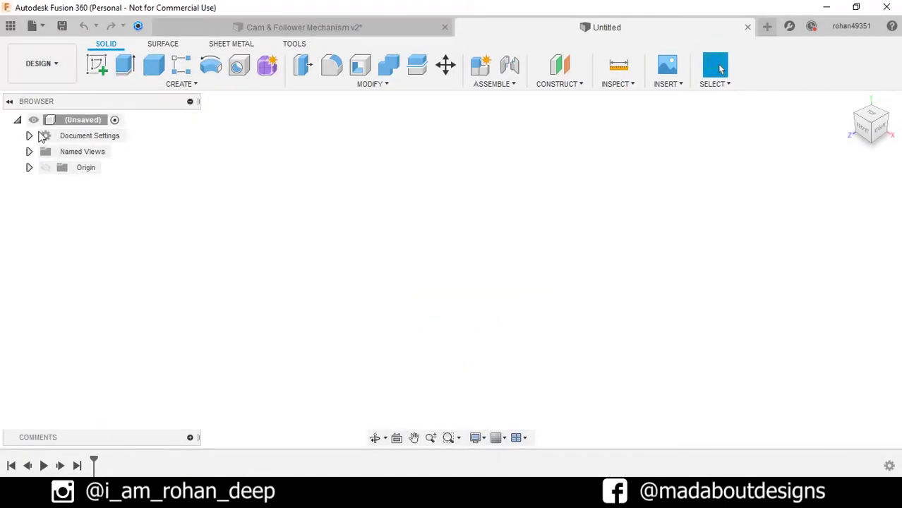
{"action": "left_click", "coordinate": [30, 136]}
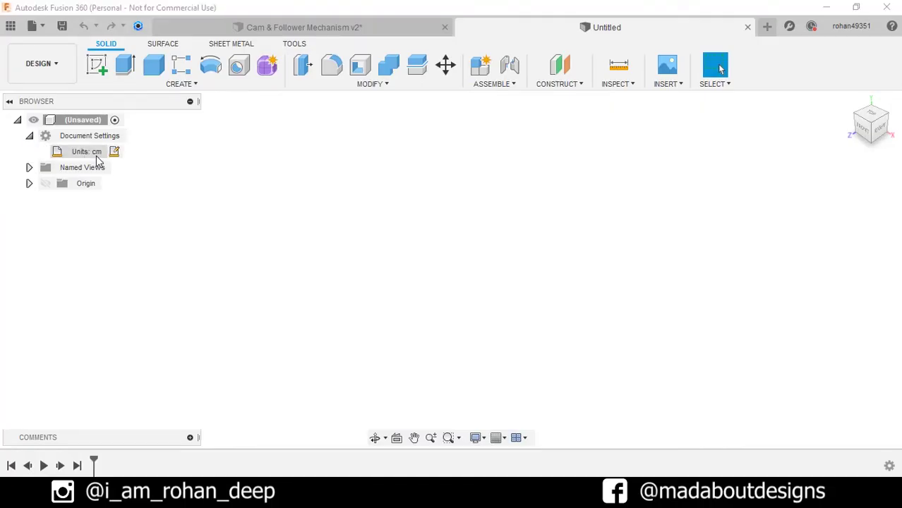
Create a new empty, activated component named Cam.
{"action": "left_click", "coordinate": [480, 65]}
{"action": "left_click_drag", "start_coordinate": [789, 221], "coordinate": [716, 223]}
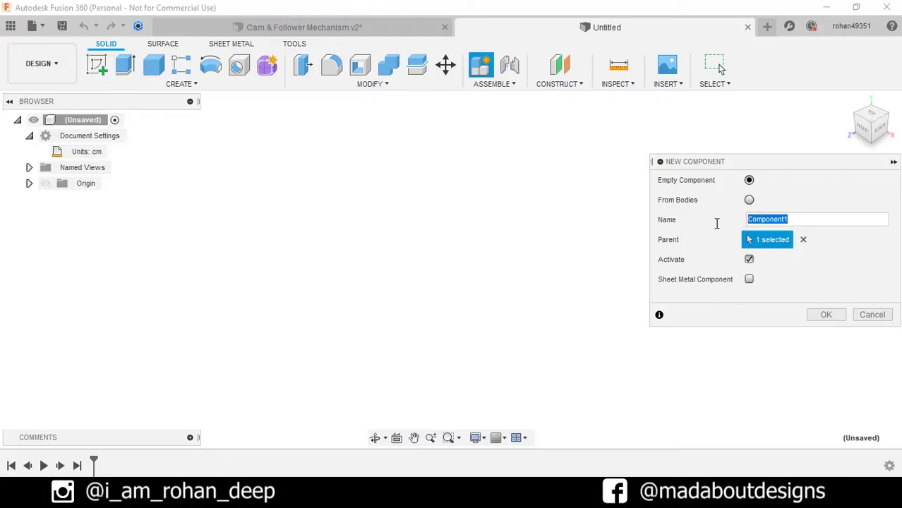
{"action": "type", "text": "Cam"}
{"action": "left_click", "coordinate": [838, 315]}
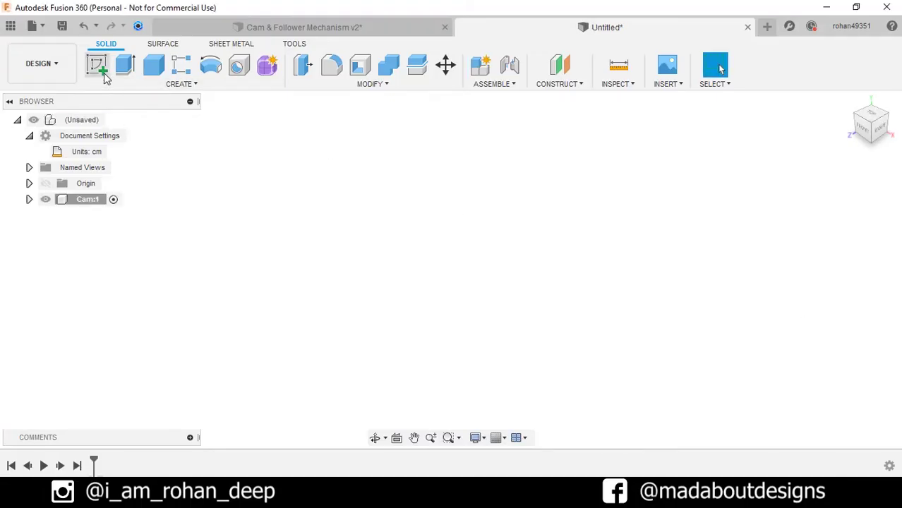
Start a sketch on the front plane and draw a 3 cm diameter circle centred on the origin.
{"action": "left_click", "coordinate": [99, 66]}
{"action": "left_click", "coordinate": [496, 264]}
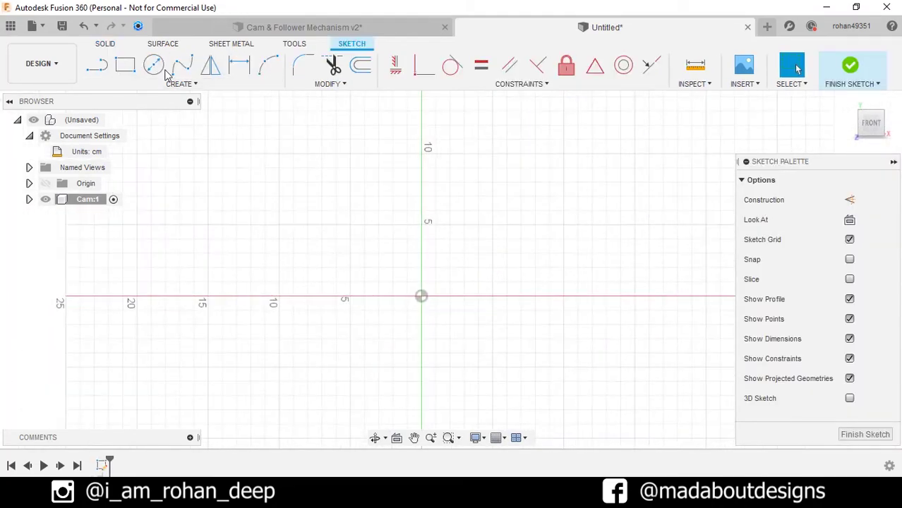
{"action": "left_click", "coordinate": [155, 66]}
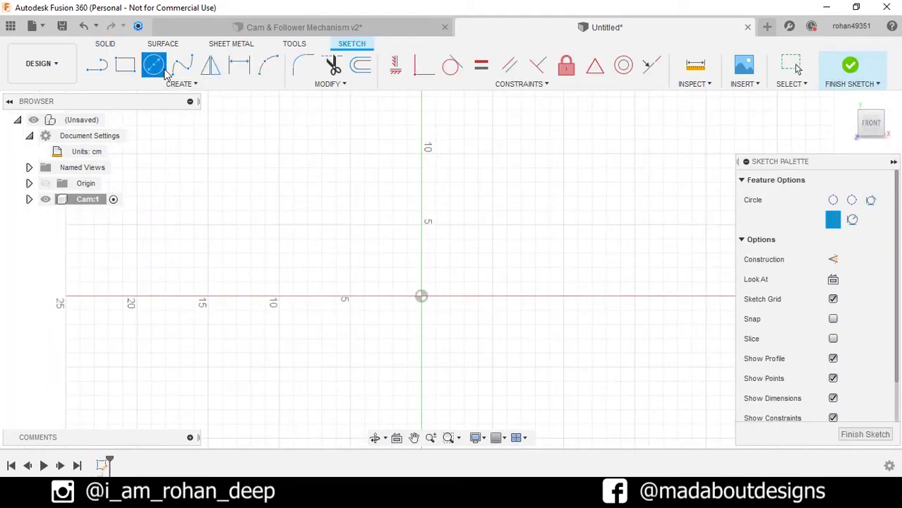
{"action": "left_click", "coordinate": [422, 299]}
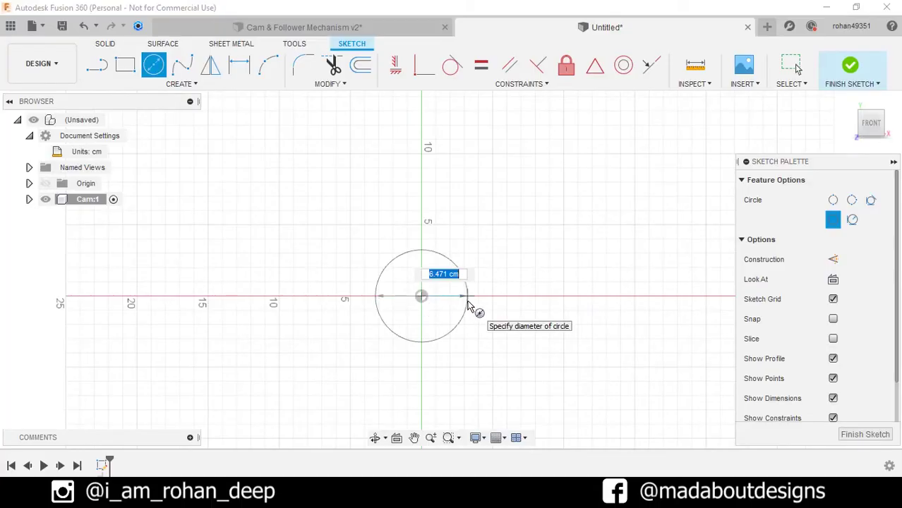
{"action": "key", "text": "Return"}
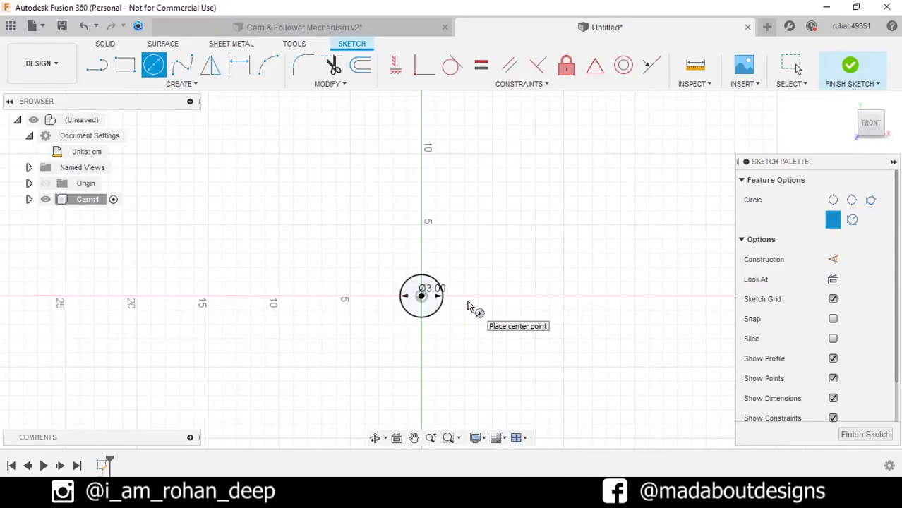
Add two concentric circles around the origin with diameters of 5.5 cm and 8 cm.
{"action": "left_click", "coordinate": [395, 293]}
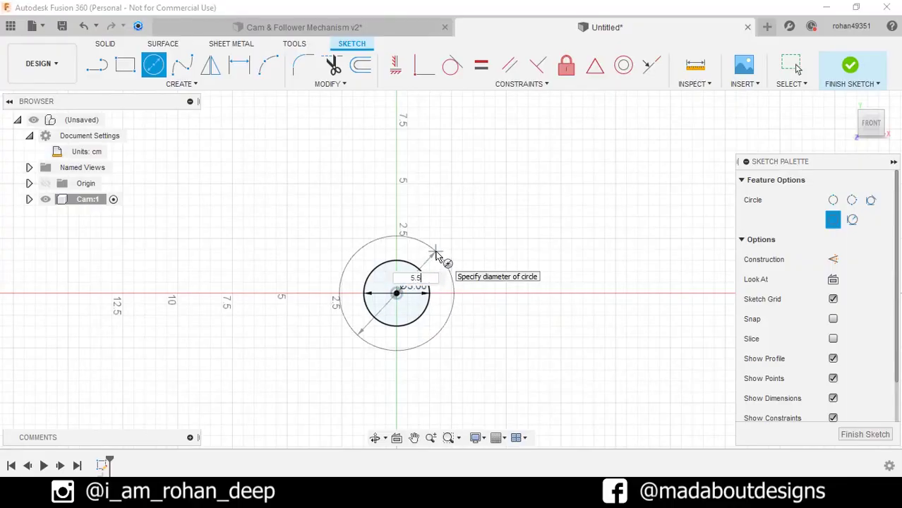
{"action": "key", "text": "Return"}
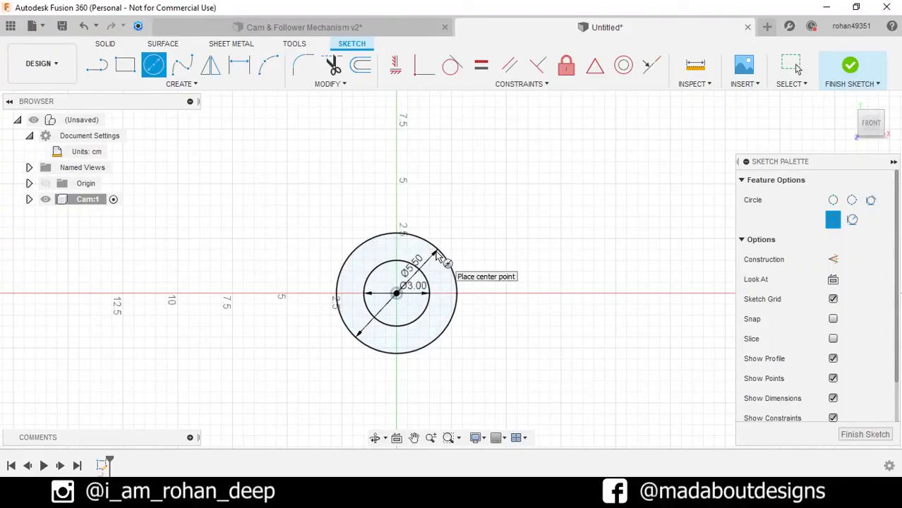
{"action": "left_click", "coordinate": [396, 292]}
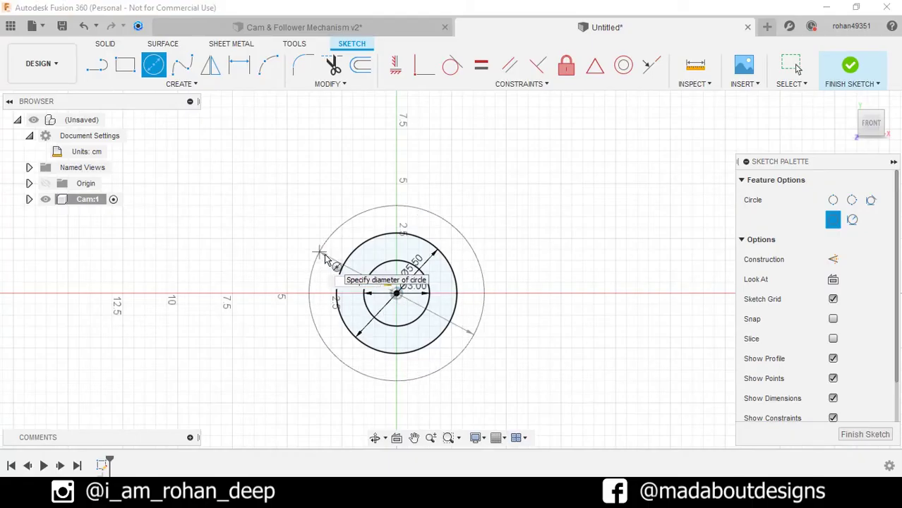
{"action": "left_click", "coordinate": [320, 253]}
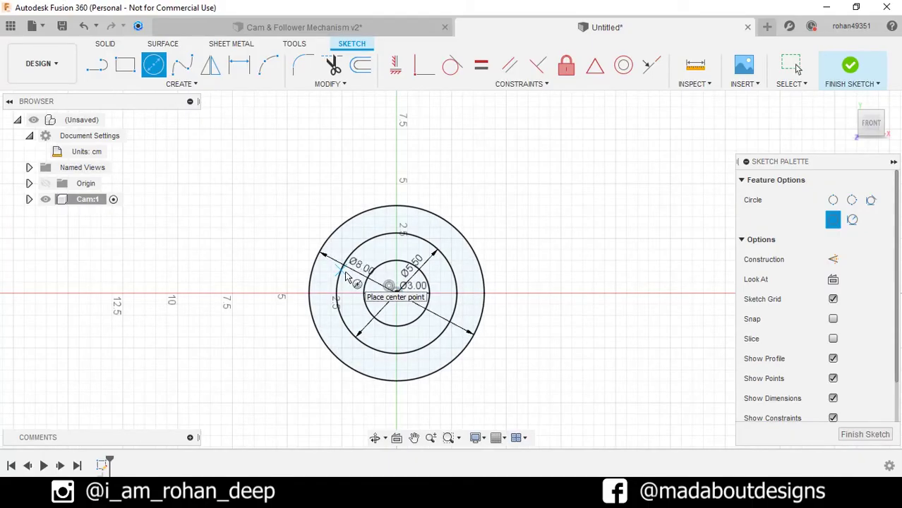
Draw a 4 cm diameter circle on the vertical axis, with its centre about 10 cm below the origin.
{"action": "scroll", "coordinate": [346, 277], "scroll_direction": "down", "scroll_amount": 5}
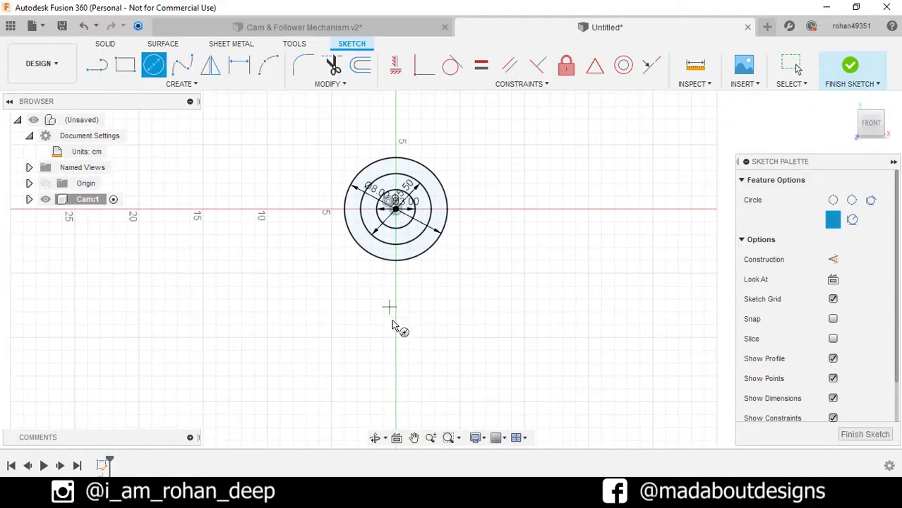
{"action": "left_click", "coordinate": [396, 339]}
{"action": "type", "text": "4"}
{"action": "key", "text": "Return"}
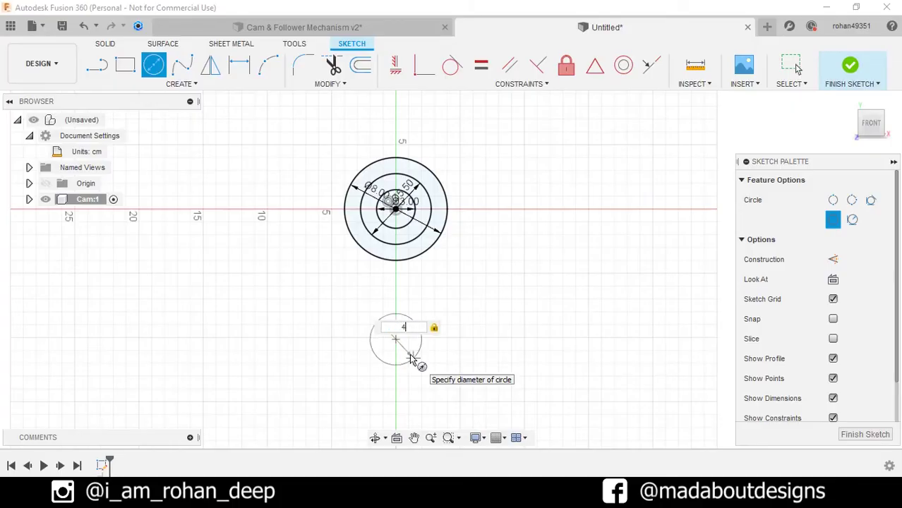
{"action": "key", "text": "Escape"}
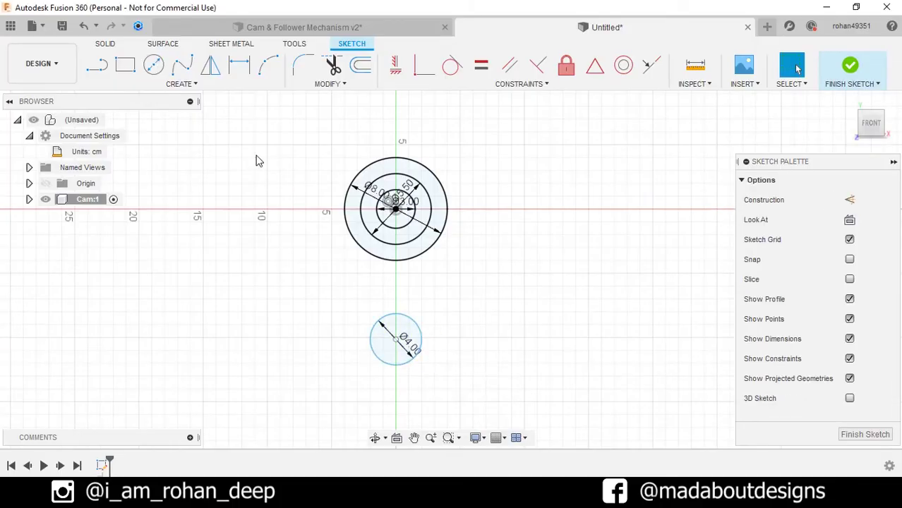
Dimension the distance between the origin and the 4 cm circle's centre as 6 cm.
{"action": "left_click", "coordinate": [209, 86]}
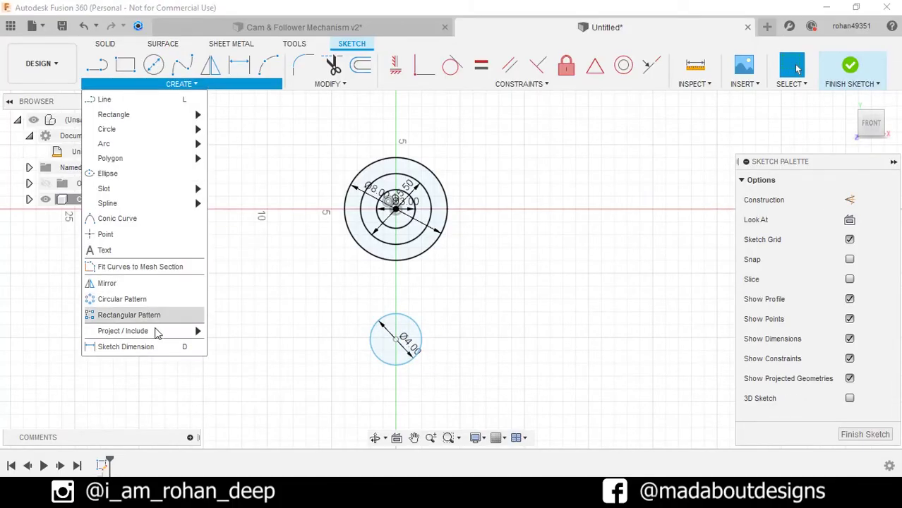
{"action": "left_click", "coordinate": [157, 347]}
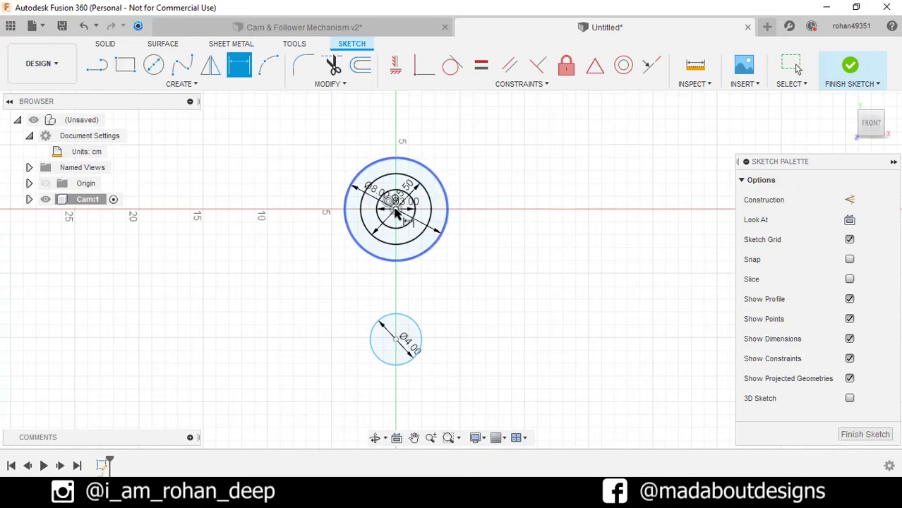
{"action": "left_click", "coordinate": [396, 210]}
{"action": "left_click", "coordinate": [399, 342]}
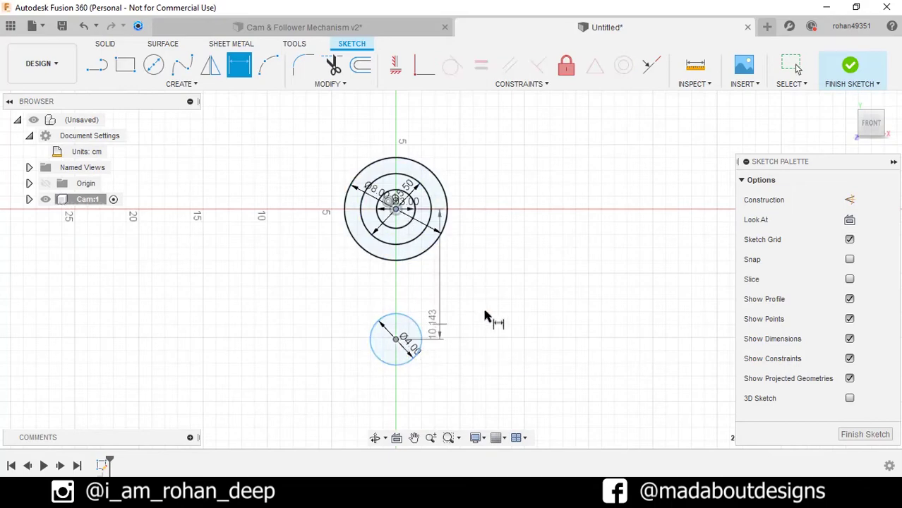
{"action": "left_click", "coordinate": [534, 309]}
{"action": "type", "text": "6"}
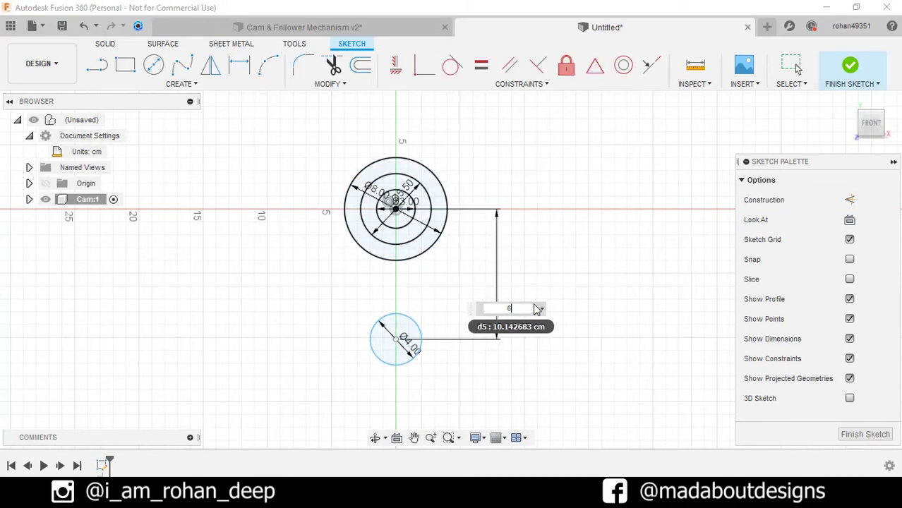
{"action": "key", "text": "Return"}
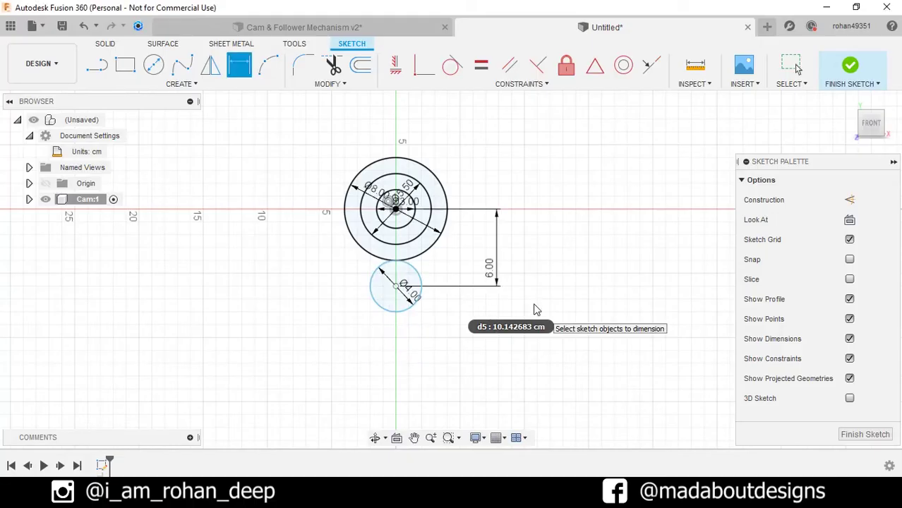
Hide the dimensions in the sketch.
{"action": "middle_click_drag", "start_coordinate": [534, 309], "coordinate": [560, 330]}
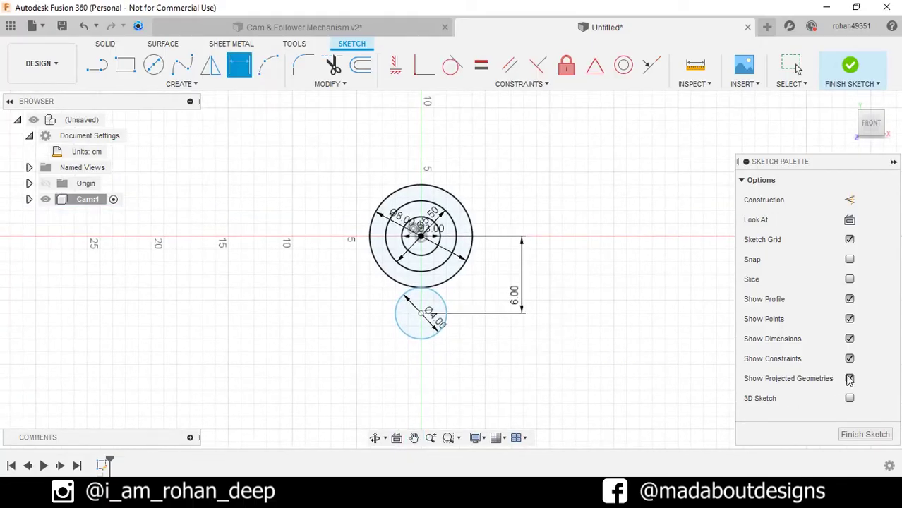
{"action": "left_click", "coordinate": [850, 339]}
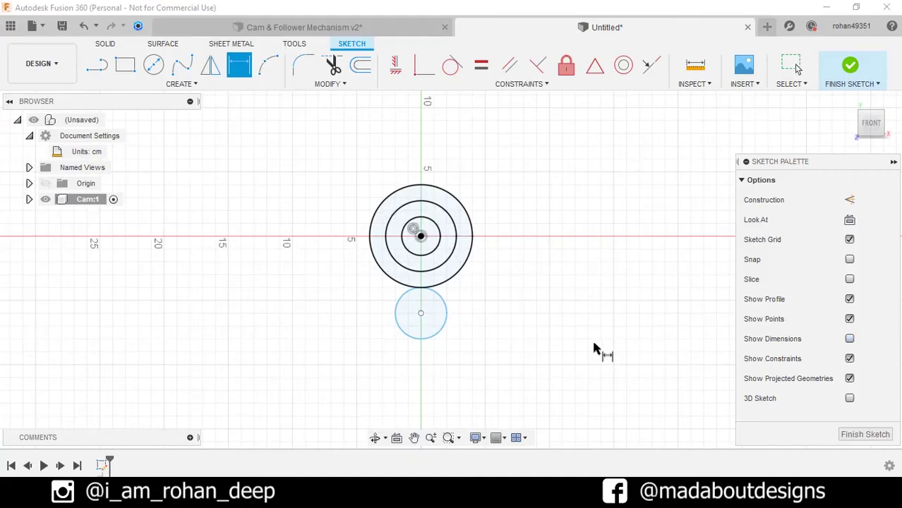
{"action": "scroll", "coordinate": [550, 335], "scroll_direction": "up", "scroll_amount": 2}
{"action": "middle_click_drag", "start_coordinate": [519, 325], "coordinate": [547, 346]}
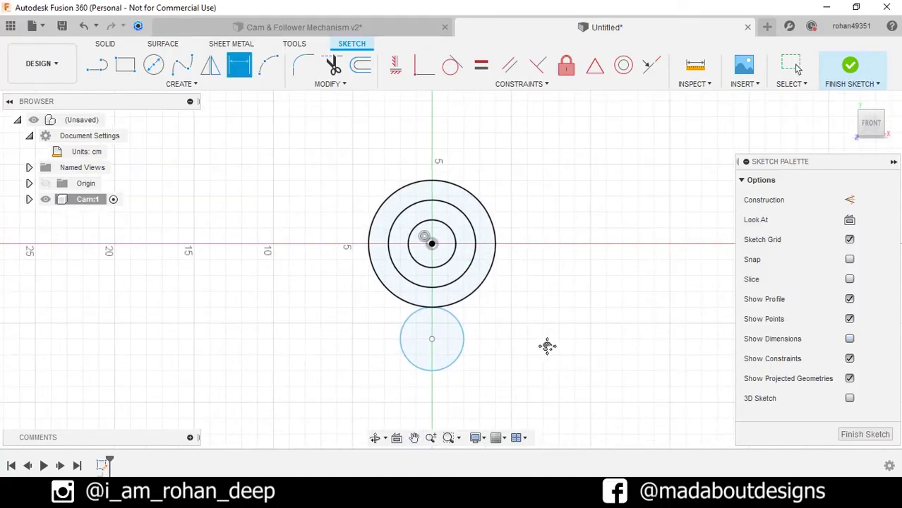
Draw a line about 6 cm long on each side, joining the outer 8 cm circle to the small lower circle.
{"action": "left_click", "coordinate": [103, 66]}
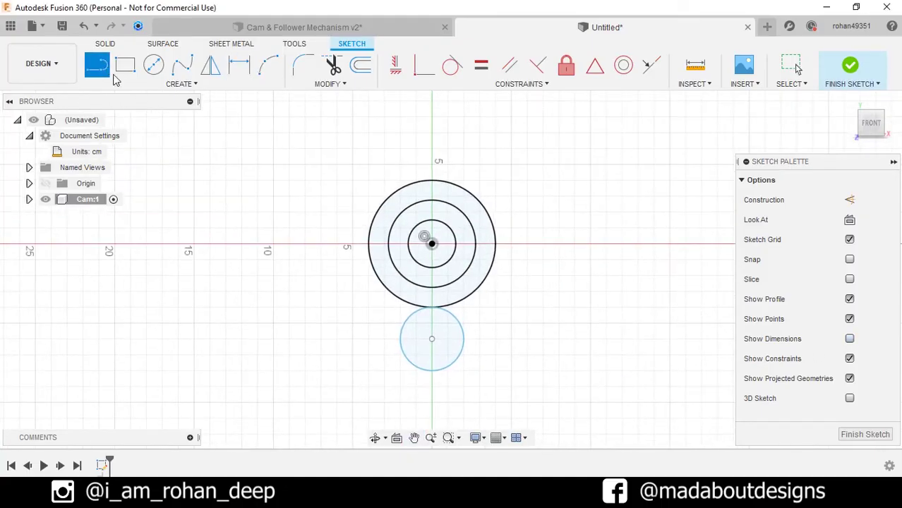
{"action": "left_click", "coordinate": [370, 260]}
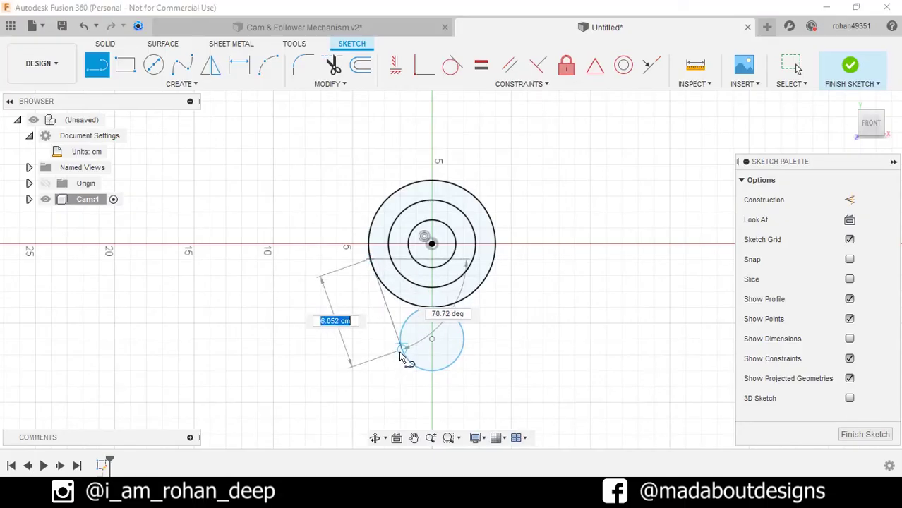
{"action": "scroll", "coordinate": [403, 358], "scroll_direction": "up", "scroll_amount": 2}
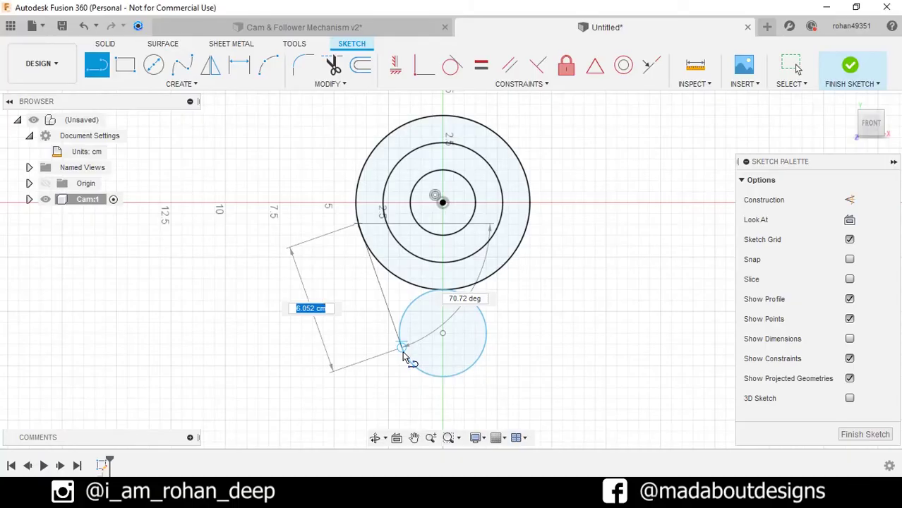
{"action": "double_click", "coordinate": [403, 350]}
{"action": "left_click", "coordinate": [526, 233]}
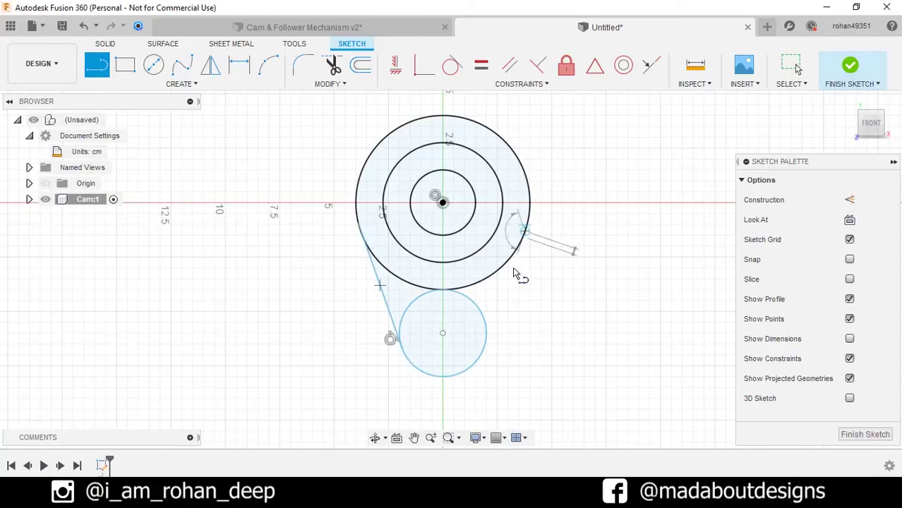
{"action": "double_click", "coordinate": [487, 348]}
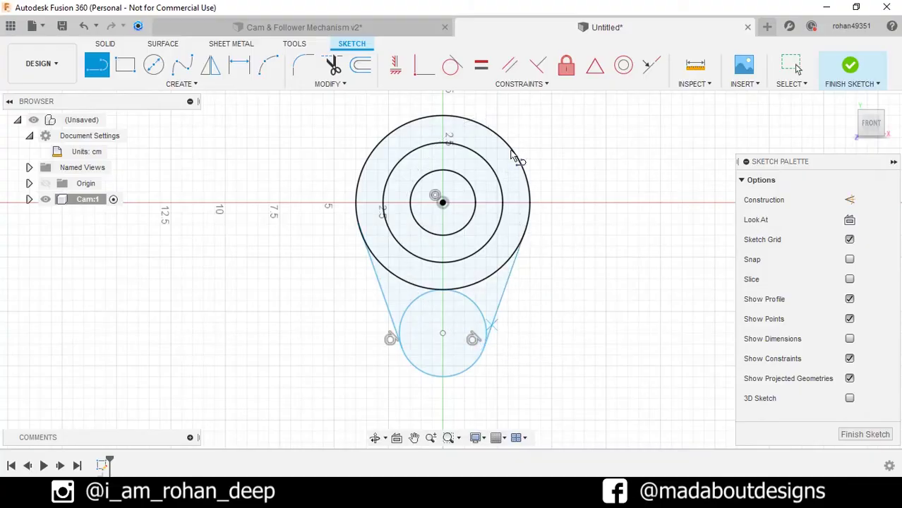
Apply tangent constraints between both side lines and the outer 8 cm circle.
{"action": "left_click", "coordinate": [452, 66]}
{"action": "left_click", "coordinate": [384, 292]}
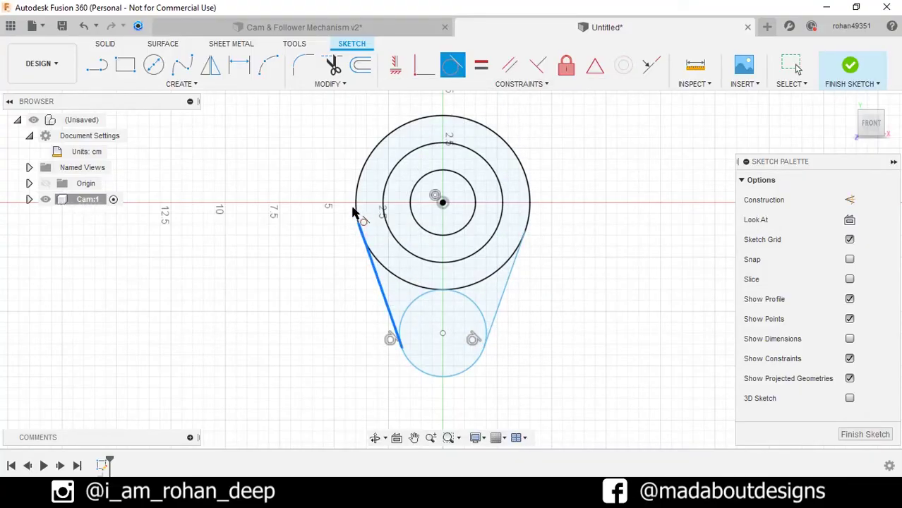
{"action": "left_click", "coordinate": [356, 207]}
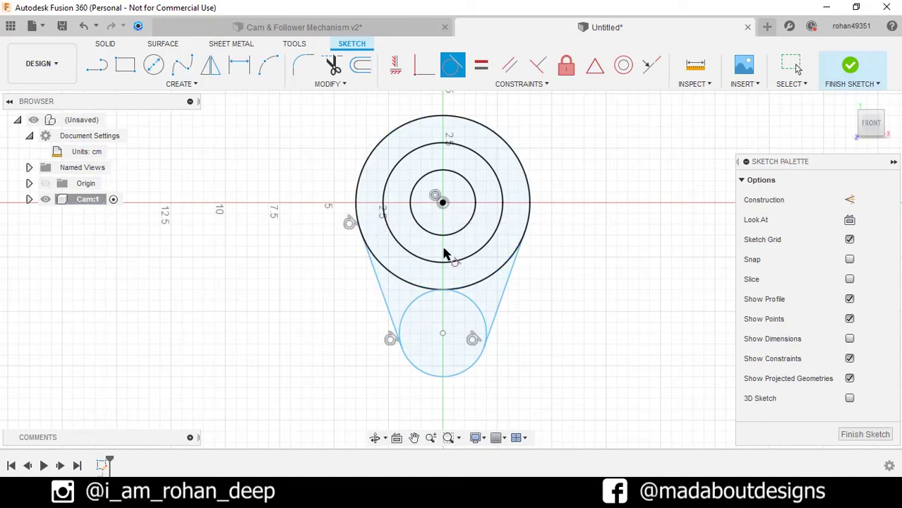
{"action": "left_click", "coordinate": [508, 294]}
{"action": "left_click", "coordinate": [530, 218]}
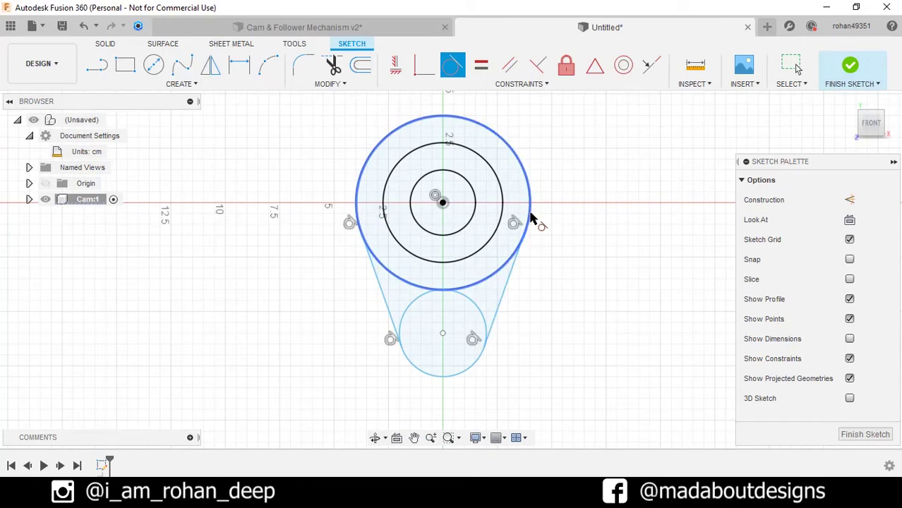
Draw a center rectangle 4 cm high and 0.5 cm wide, centred on the origin.
{"action": "scroll", "coordinate": [530, 218], "scroll_direction": "down", "scroll_amount": 1}
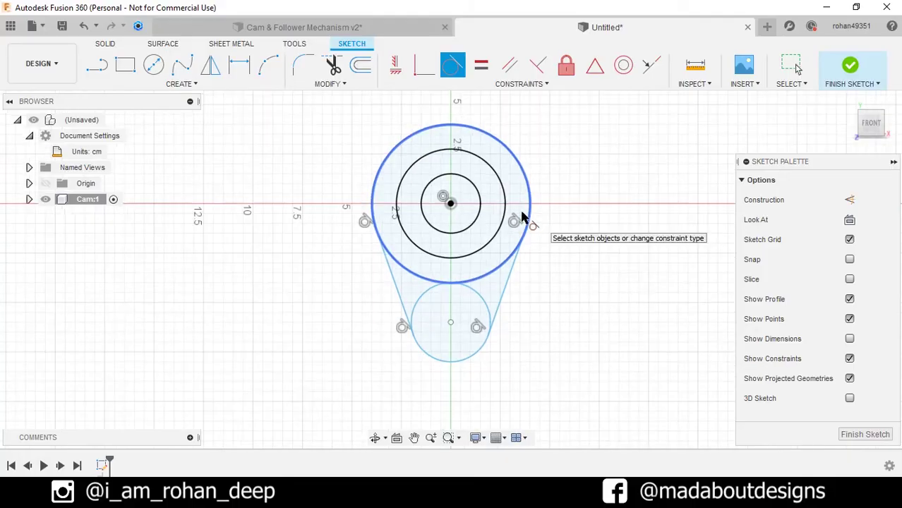
{"action": "left_click", "coordinate": [132, 68]}
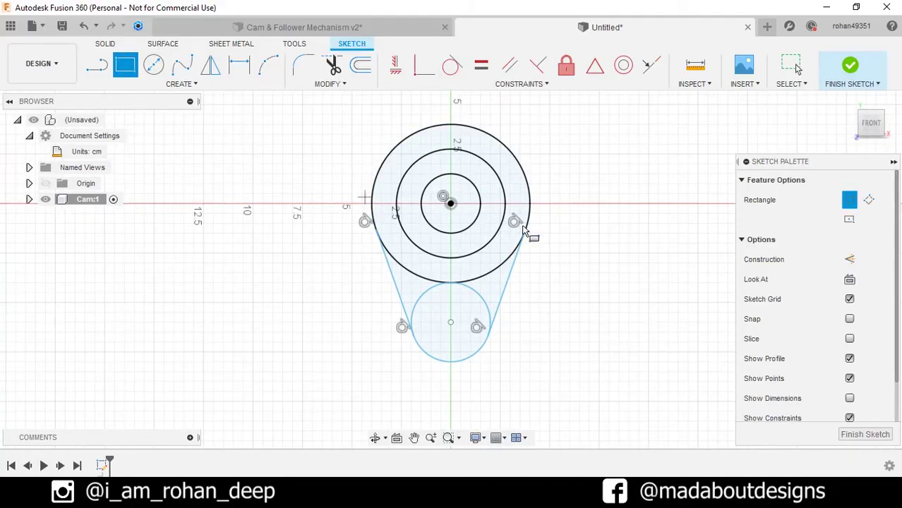
{"action": "left_click", "coordinate": [850, 222]}
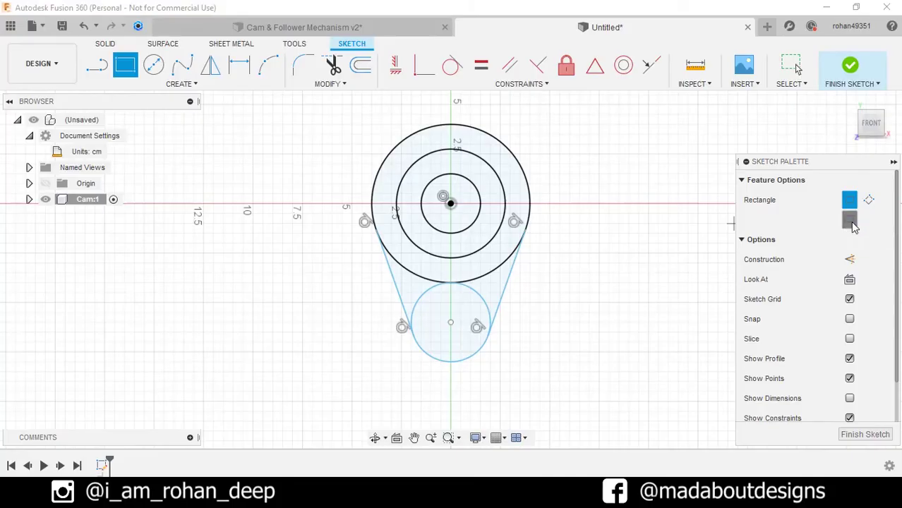
{"action": "scroll", "coordinate": [446, 216], "scroll_direction": "up", "scroll_amount": 2}
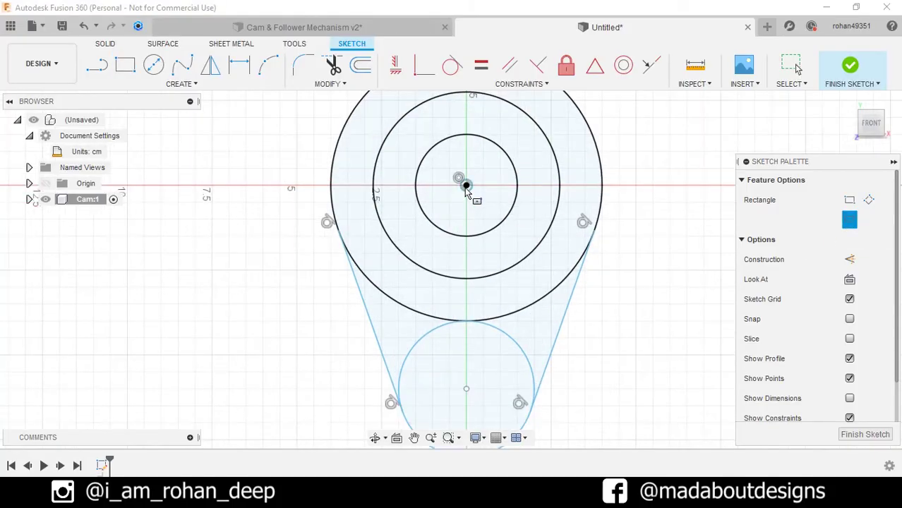
{"action": "left_click", "coordinate": [465, 186]}
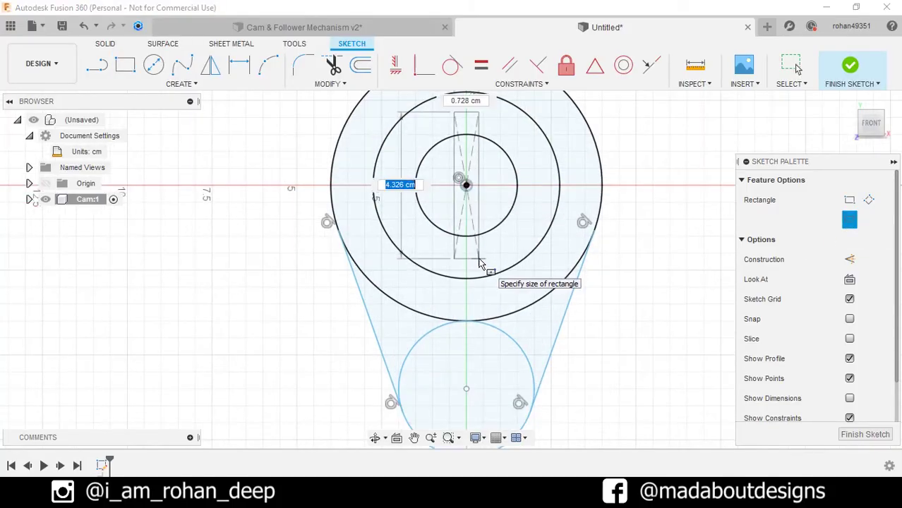
{"action": "key", "text": "Tab"}
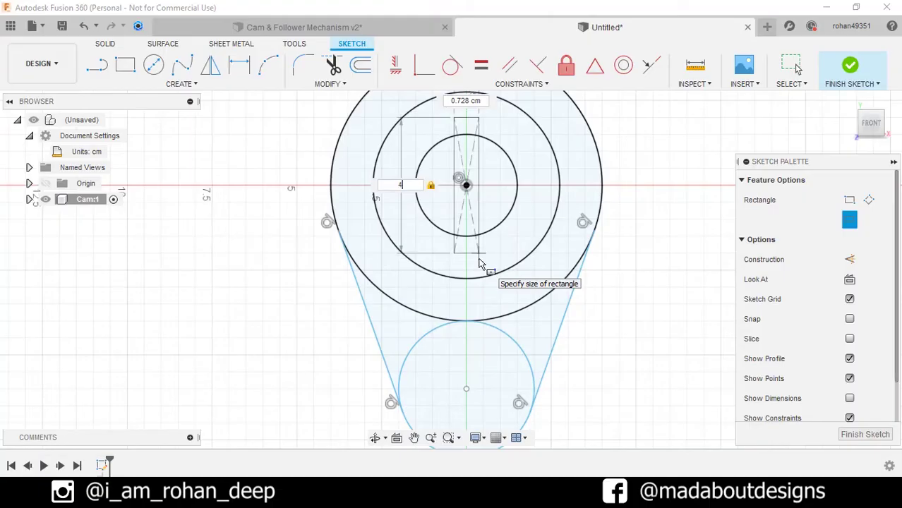
{"action": "type", "text": "0.5"}
{"action": "key", "text": "Tab"}
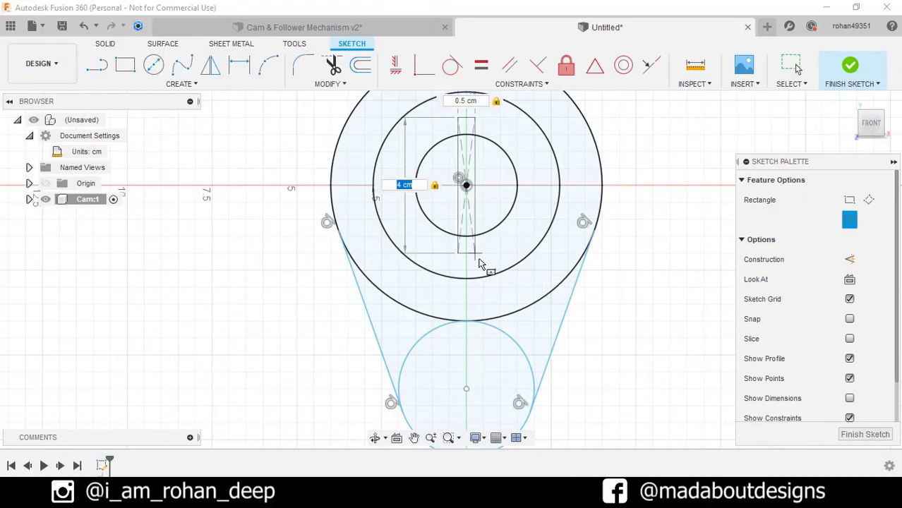
{"action": "key", "text": "Return"}
Delete both diagonal construction lines inside the rectangle.
{"action": "scroll", "coordinate": [474, 205], "scroll_direction": "up", "scroll_amount": 3}
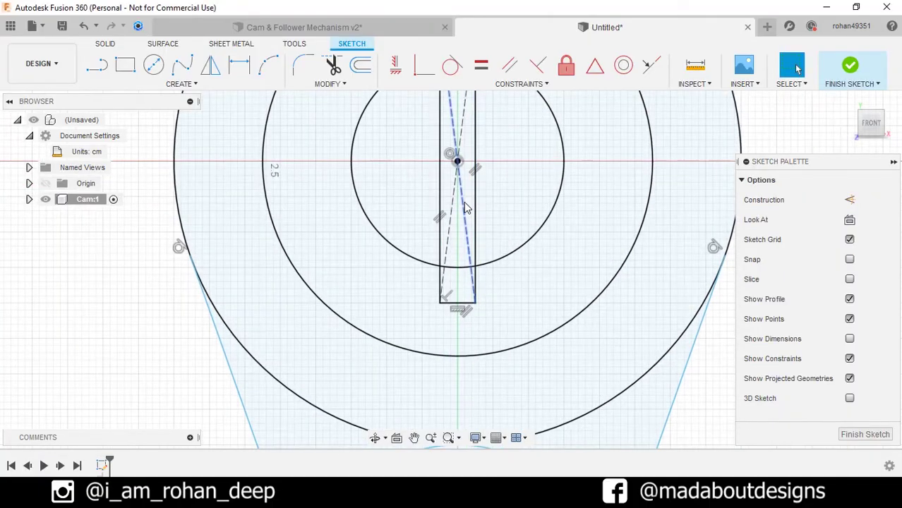
{"action": "left_click", "coordinate": [465, 206]}
{"action": "key", "text": "Delete"}
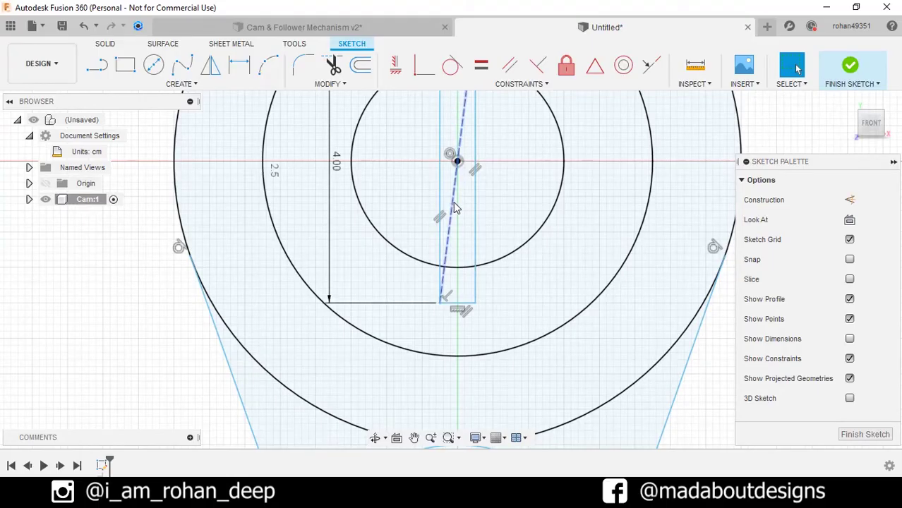
{"action": "key", "text": "Delete"}
Trim the rectangle's long sides inside the smallest concentric circle and the circle's arc across the lower slot.
{"action": "scroll", "coordinate": [471, 209], "scroll_direction": "down", "scroll_amount": 5}
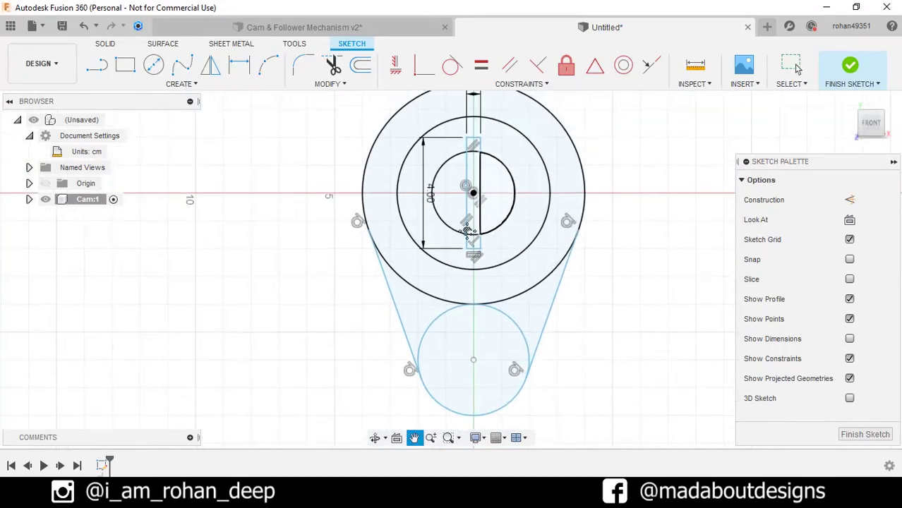
{"action": "key", "text": "t"}
{"action": "scroll", "coordinate": [448, 201], "scroll_direction": "up", "scroll_amount": 3}
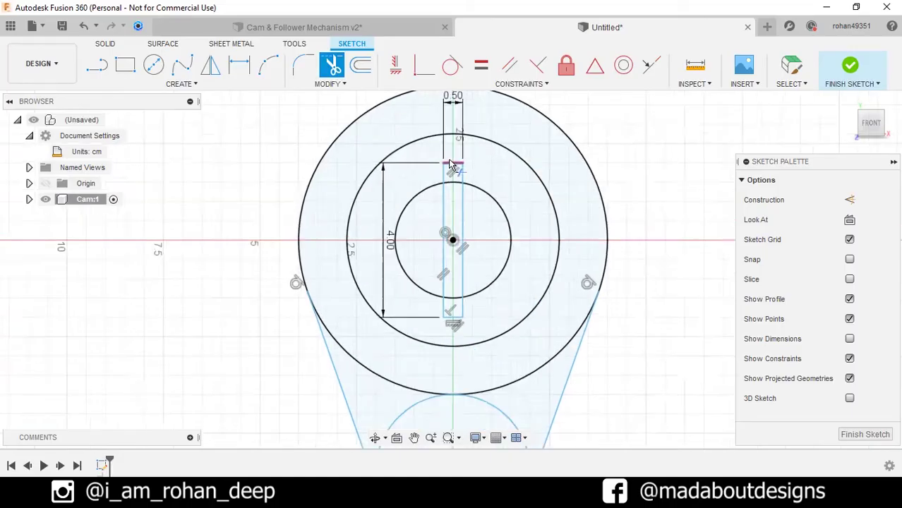
{"action": "left_click", "coordinate": [441, 225]}
{"action": "left_click", "coordinate": [467, 230]}
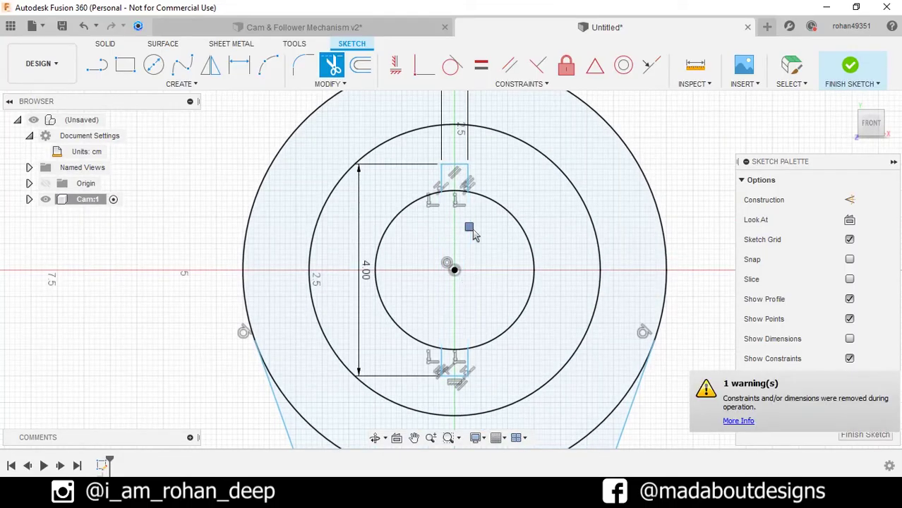
{"action": "left_click", "coordinate": [459, 349]}
{"action": "key", "text": "Escape"}
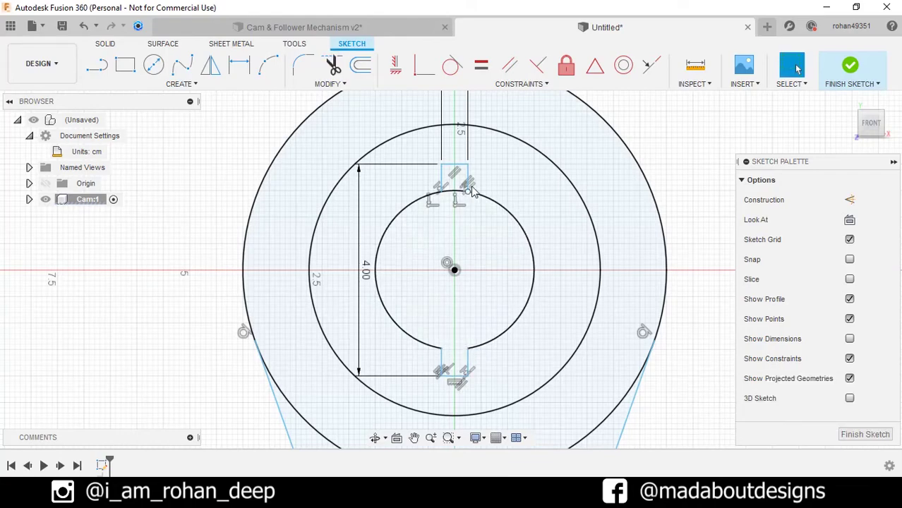
Delete the leftover rectangle outline above the smallest concentric circle and finish the sketch.
{"action": "double_click", "coordinate": [469, 182]}
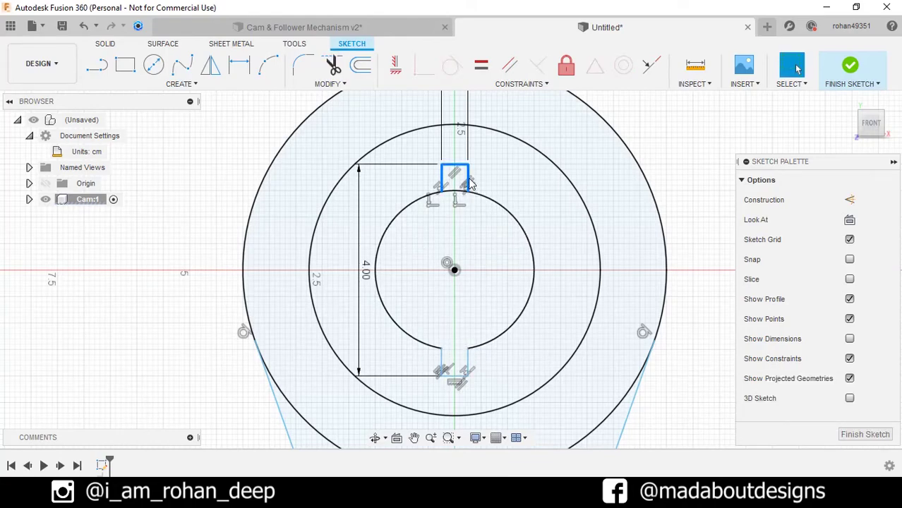
{"action": "key", "text": "Delete"}
{"action": "scroll", "coordinate": [472, 184], "scroll_direction": "down", "scroll_amount": 5}
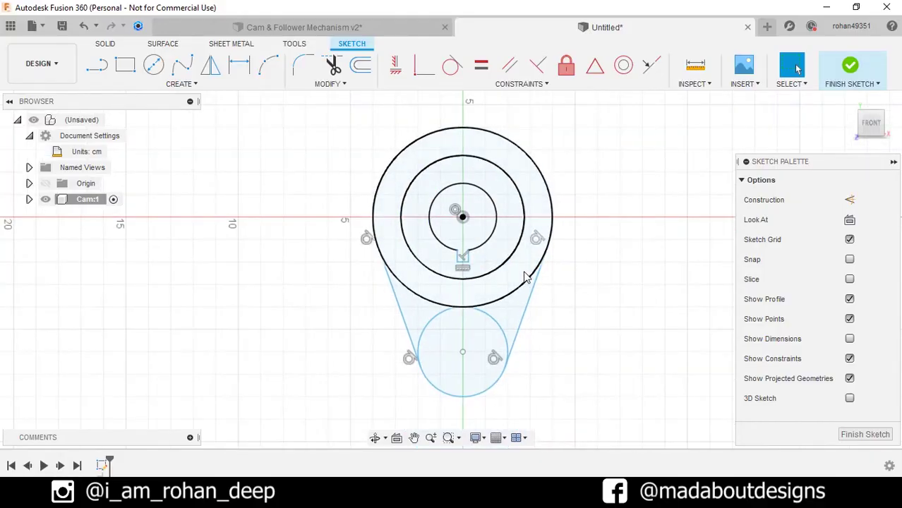
{"action": "left_click", "coordinate": [849, 70]}
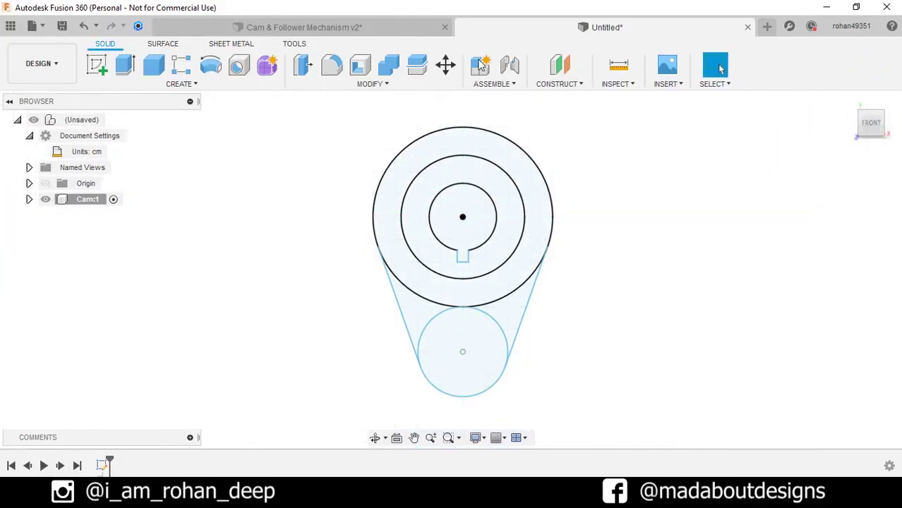
Extrude the outer ring, the lower circle and both side regions symmetrically by 1 cm per side as a new body.
{"action": "left_click", "coordinate": [125, 64]}
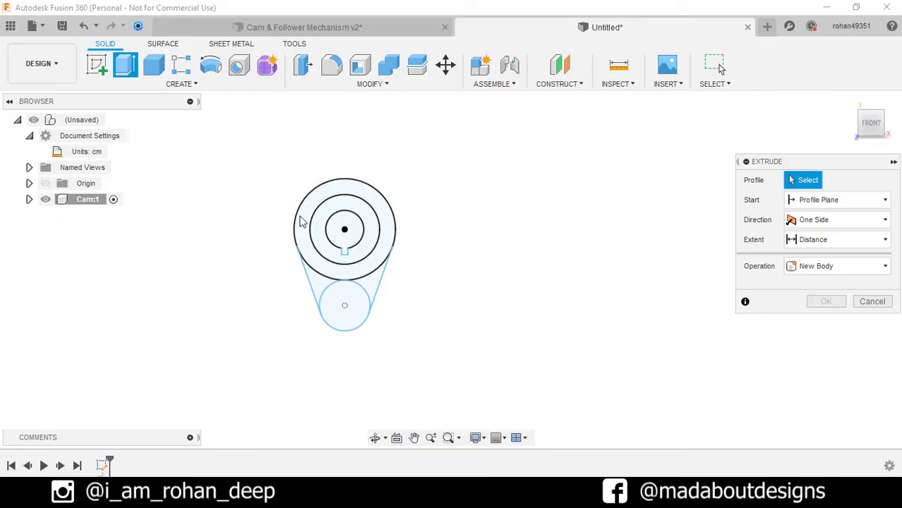
{"action": "left_click", "coordinate": [326, 196]}
{"action": "scroll", "coordinate": [323, 266], "scroll_direction": "up", "scroll_amount": 3}
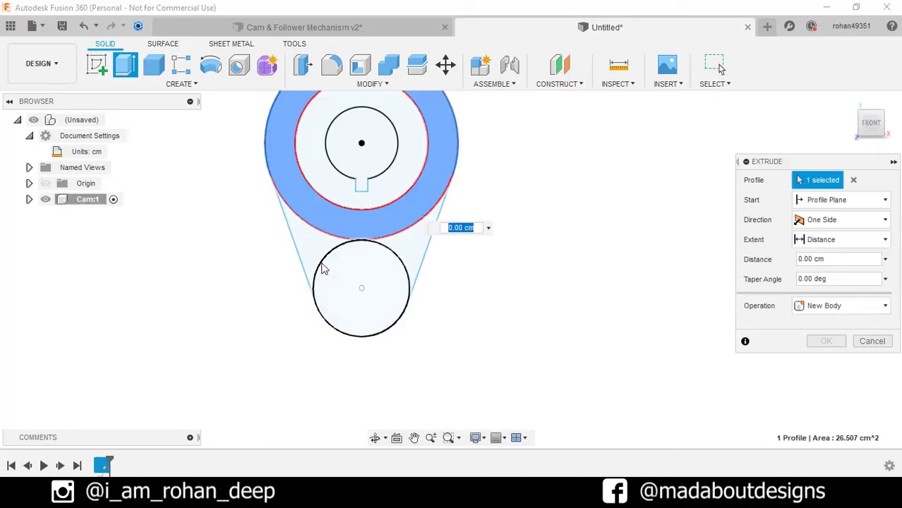
{"action": "left_click", "coordinate": [327, 263]}
{"action": "left_click", "coordinate": [378, 267]}
{"action": "left_click", "coordinate": [416, 250]}
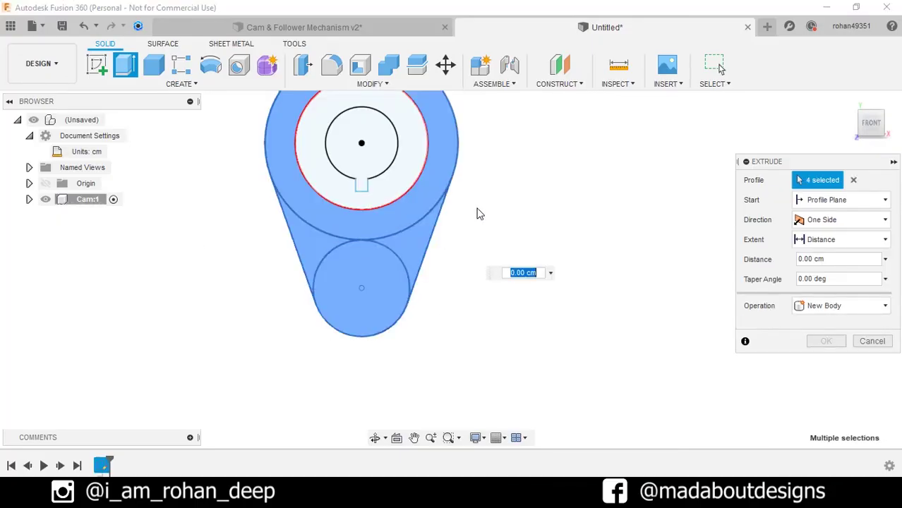
{"action": "middle_click_drag", "start_coordinate": [451, 233], "coordinate": [445, 235], "text": "shift"}
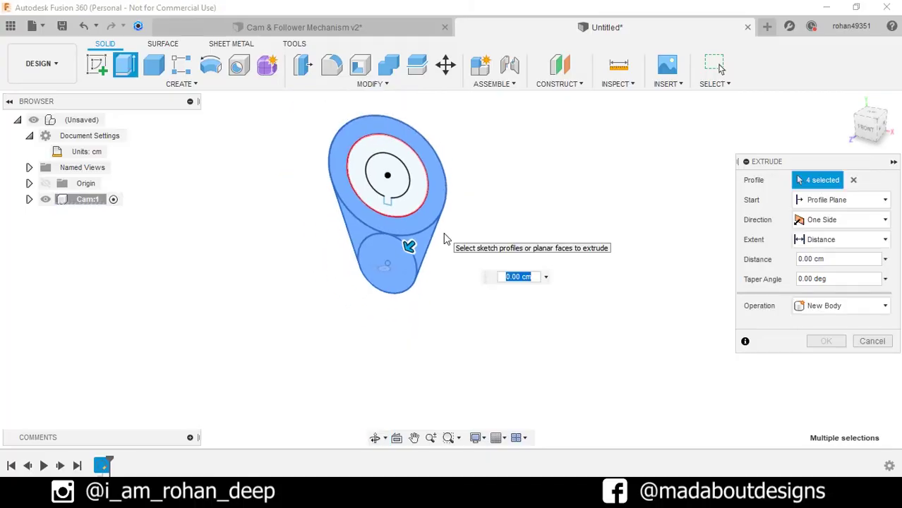
{"action": "left_click", "coordinate": [815, 219]}
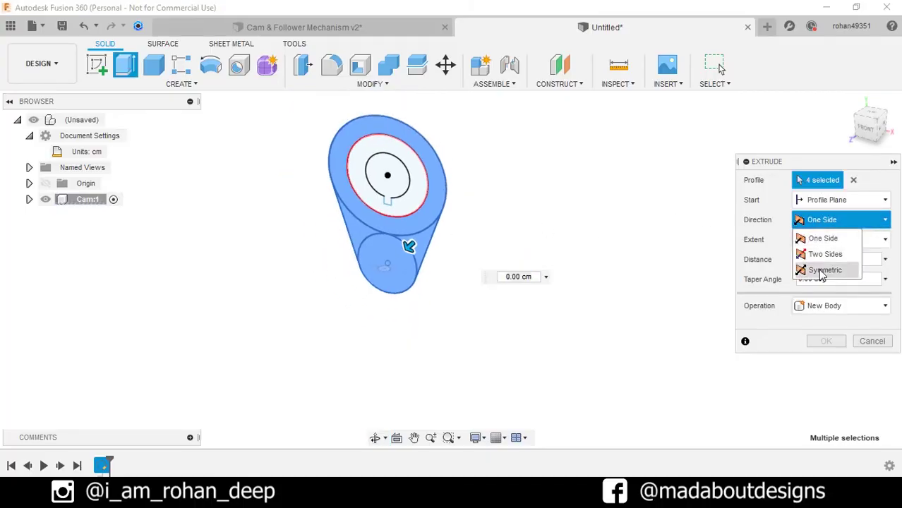
{"action": "left_click", "coordinate": [821, 271]}
{"action": "type", "text": "1"}
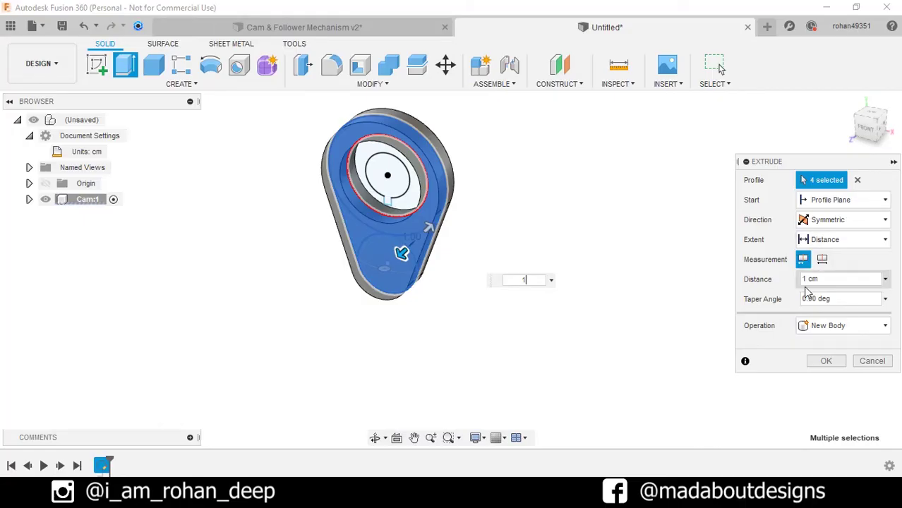
{"action": "left_click", "coordinate": [827, 360]}
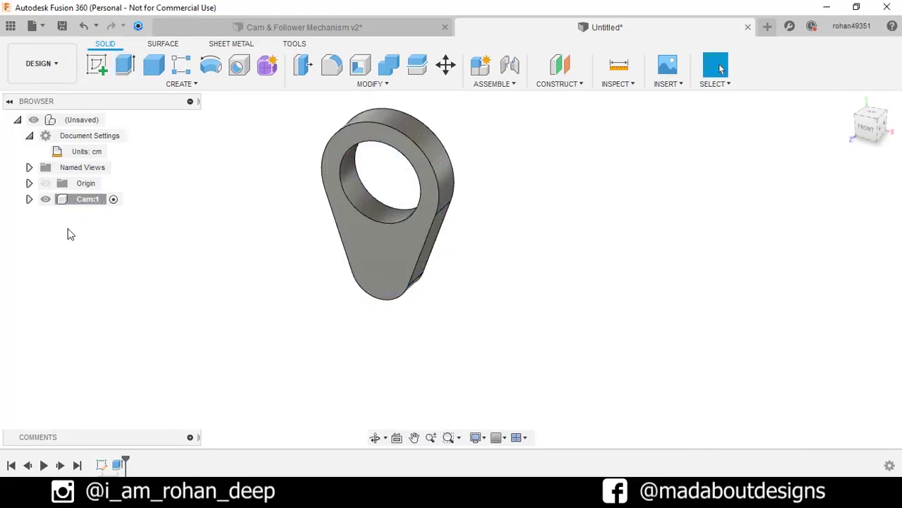
Show Sketch1 of the Cam component again.
{"action": "left_click", "coordinate": [29, 199]}
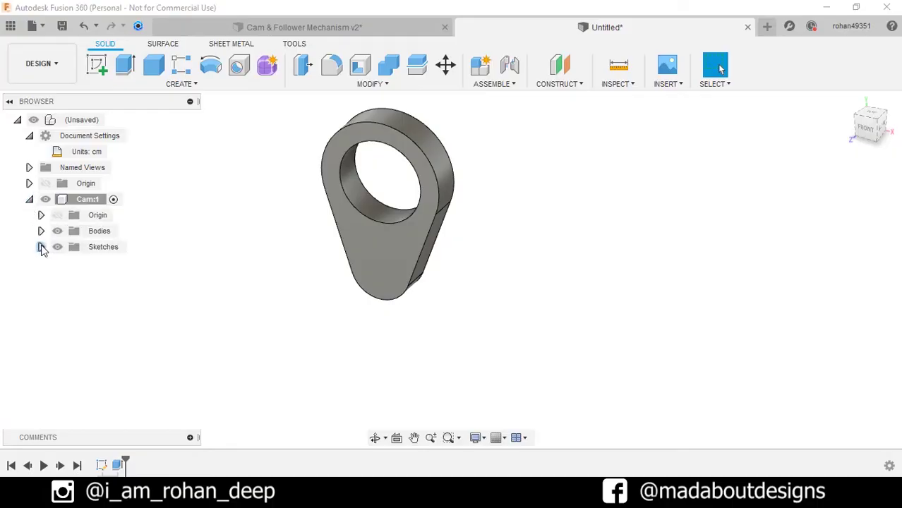
{"action": "left_click", "coordinate": [41, 246]}
{"action": "left_click", "coordinate": [70, 263]}
{"action": "left_click", "coordinate": [70, 264]}
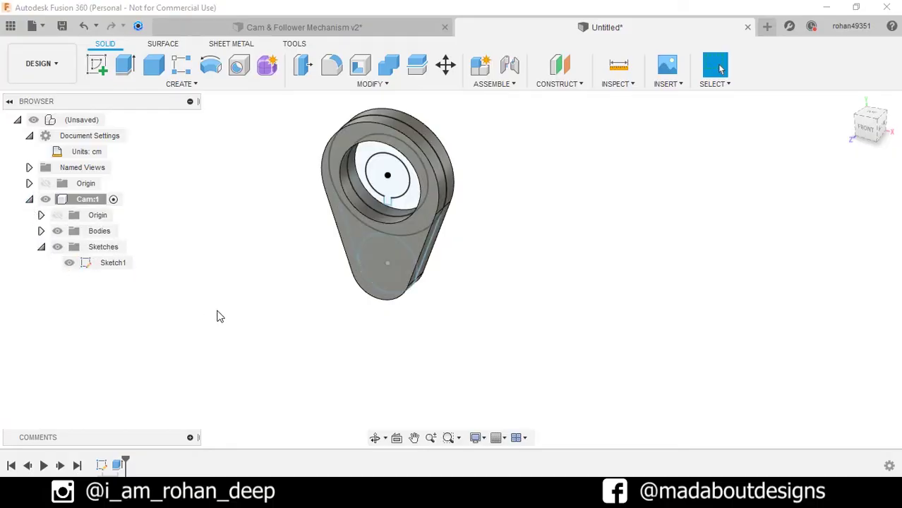
Extrude the ring around the keyed bore symmetrically by 1.5 cm per side as a new body.
{"action": "left_click", "coordinate": [125, 66]}
{"action": "scroll", "coordinate": [374, 185], "scroll_direction": "up", "scroll_amount": 3}
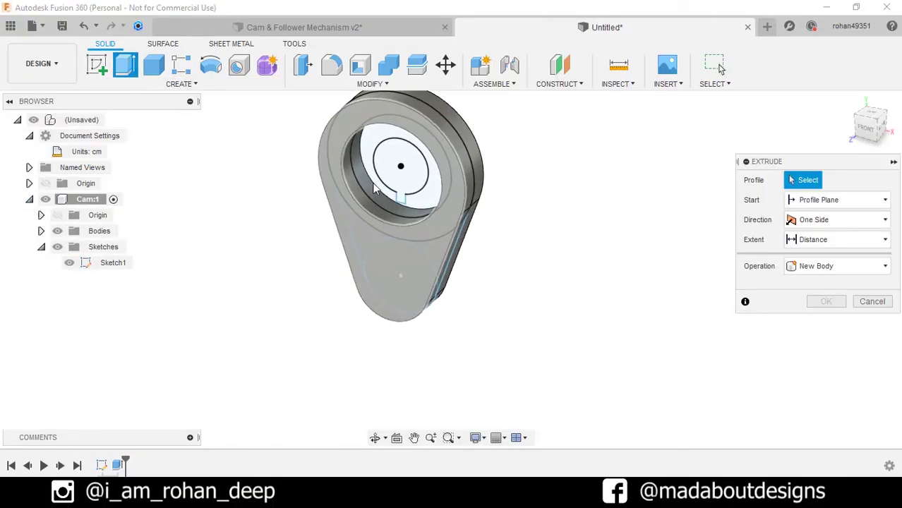
{"action": "left_click", "coordinate": [374, 185]}
{"action": "mouse_move", "coordinate": [328, 272]}
{"action": "middle_mouse_down", "text": "shift"}
{"action": "mouse_move", "coordinate": [342, 264]}
{"action": "mouse_move", "coordinate": [321, 275]}
{"action": "middle_mouse_up", "text": "shift"}
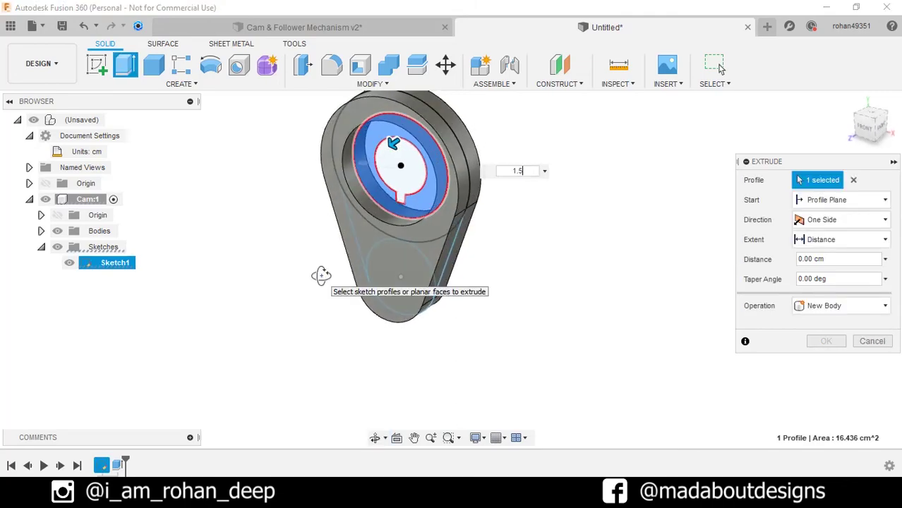
{"action": "type", "text": "1.5"}
{"action": "key", "text": "Return"}
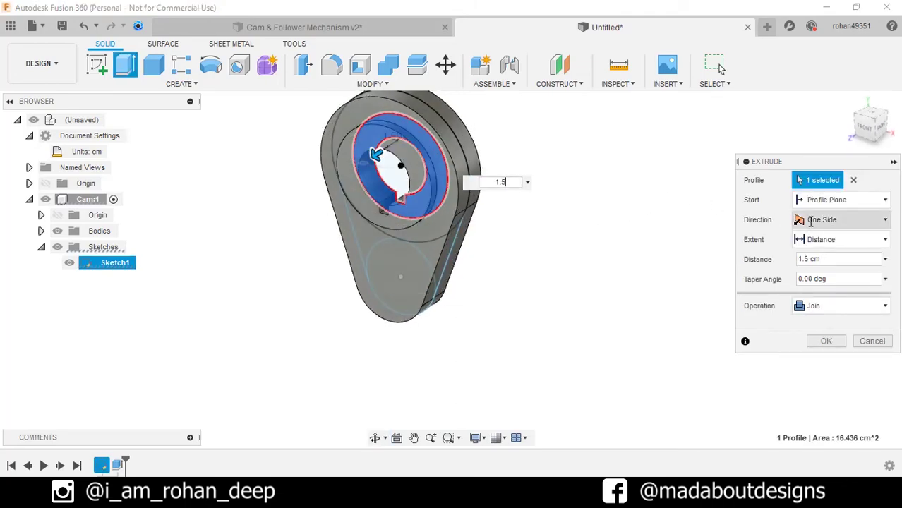
{"action": "left_click", "coordinate": [810, 220]}
{"action": "left_click", "coordinate": [824, 266]}
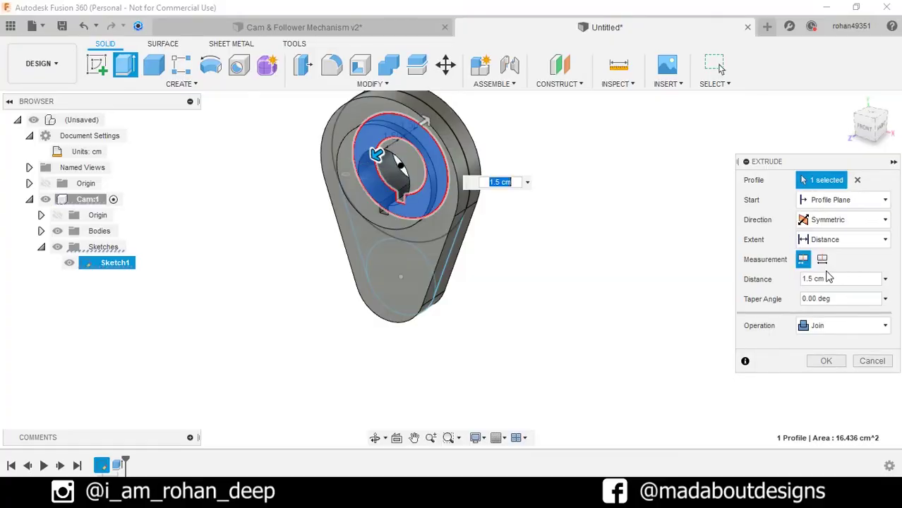
{"action": "left_click", "coordinate": [804, 330]}
{"action": "left_click", "coordinate": [817, 392]}
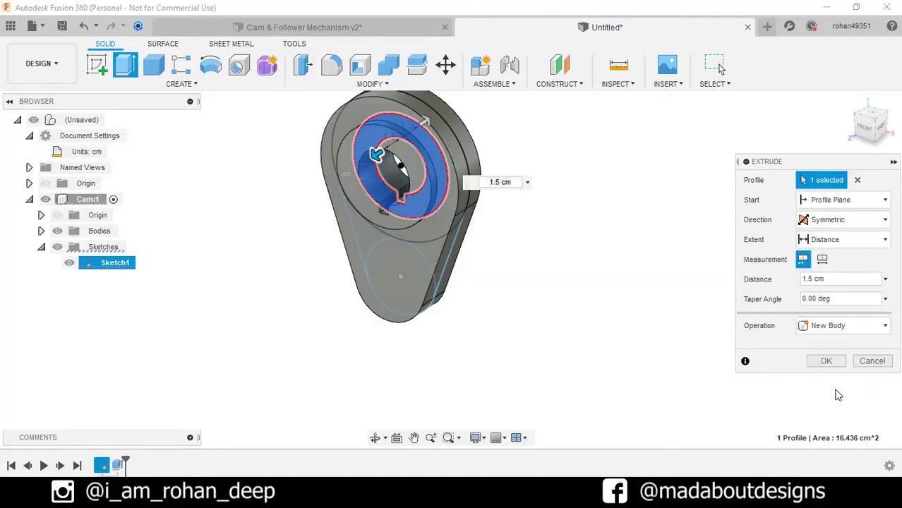
{"action": "left_click", "coordinate": [826, 361]}
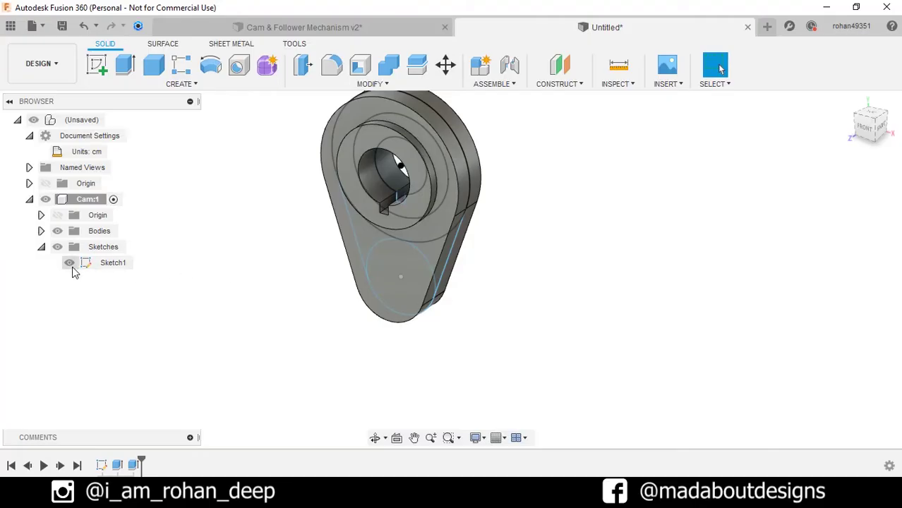
Hide Sketch1 of the Cam component and activate the top-level assembly.
{"action": "left_click", "coordinate": [69, 262]}
{"action": "left_click", "coordinate": [30, 199]}
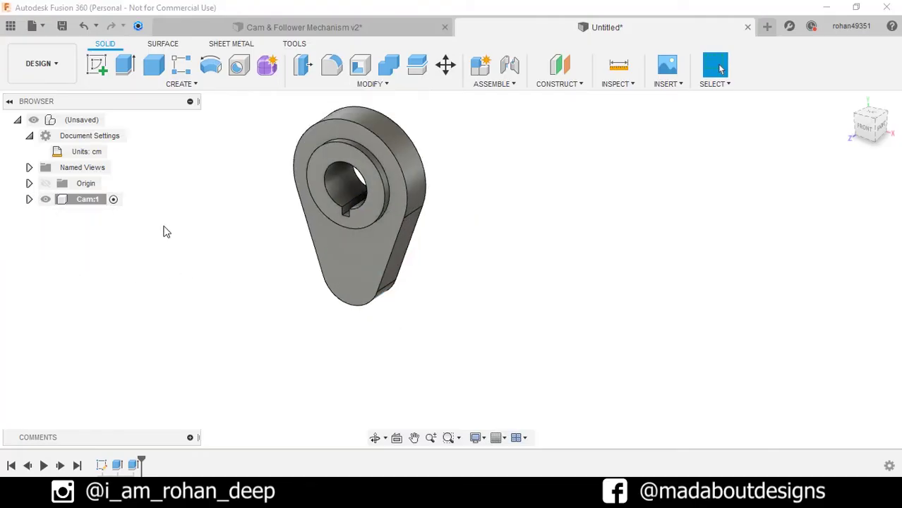
{"action": "mouse_move", "coordinate": [179, 263]}
{"action": "middle_mouse_down", "text": "shift"}
{"action": "mouse_move", "coordinate": [252, 222]}
{"action": "mouse_move", "coordinate": [170, 266]}
{"action": "middle_mouse_up", "text": "shift"}
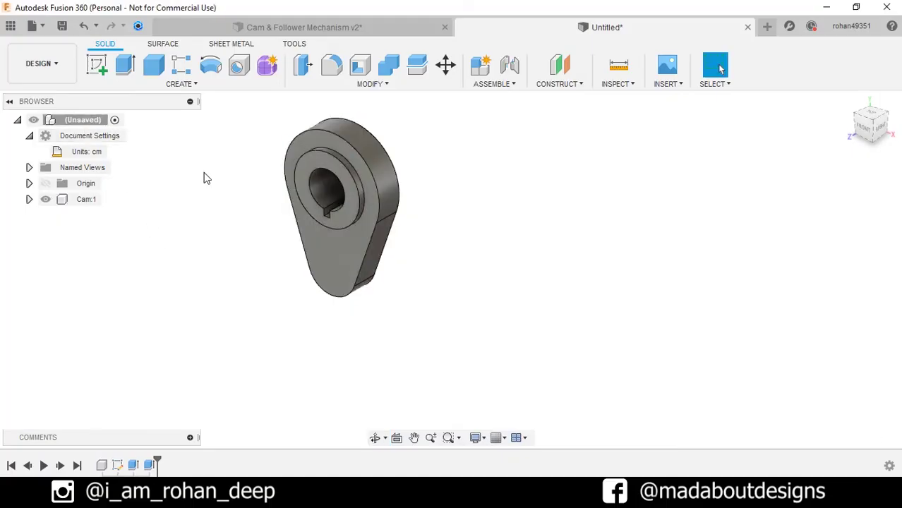
Create an empty component named Follower under the top-level assembly and activate it.
{"action": "left_click", "coordinate": [481, 65]}
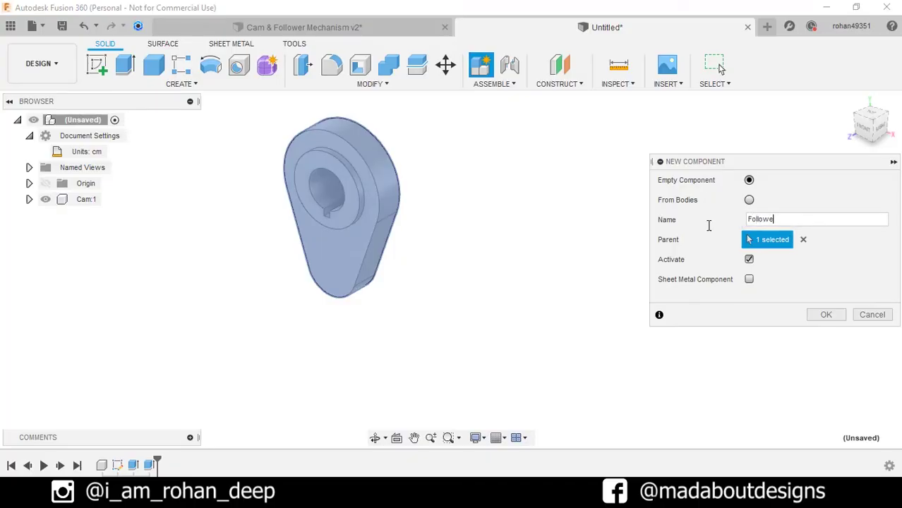
{"action": "left_click", "coordinate": [824, 314]}
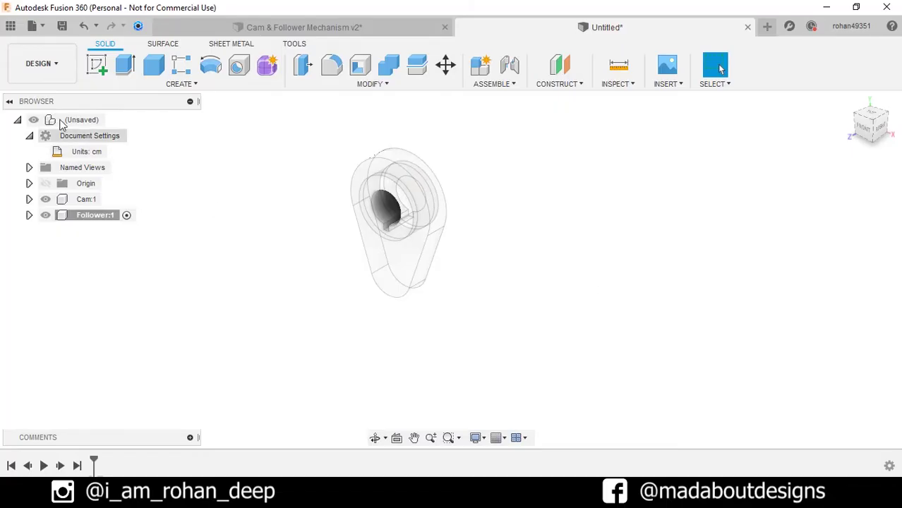
Start a sketch on the front XY plane in the Follower component and project the cam's large upper arc into it.
{"action": "left_click", "coordinate": [94, 65]}
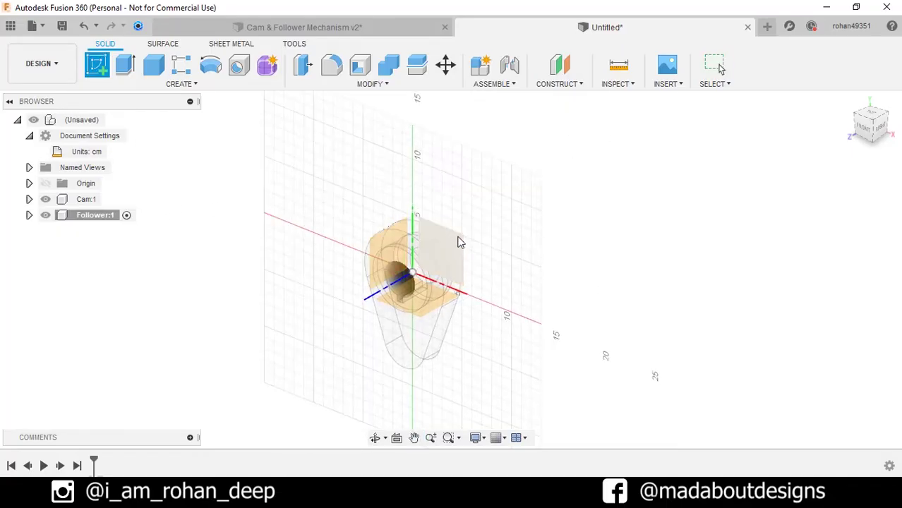
{"action": "left_click", "coordinate": [459, 241]}
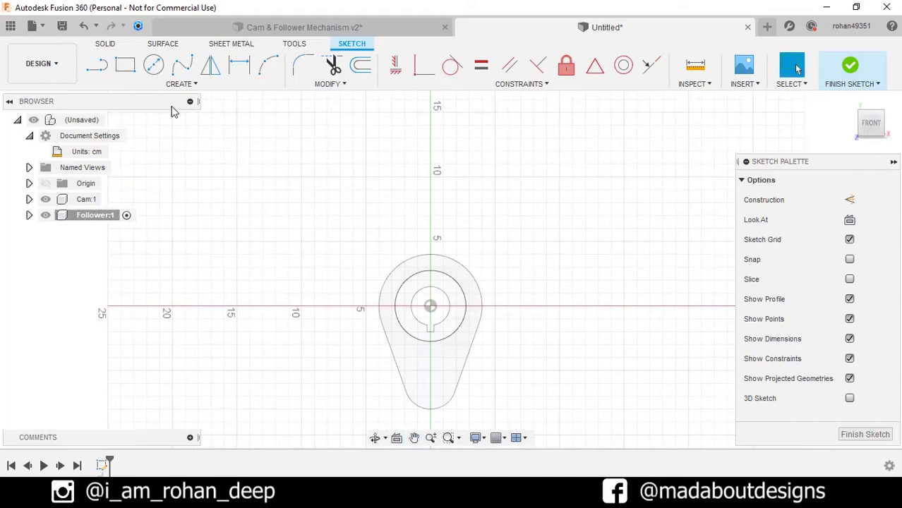
{"action": "left_click", "coordinate": [178, 88]}
{"action": "mouse_move", "coordinate": [166, 336]}
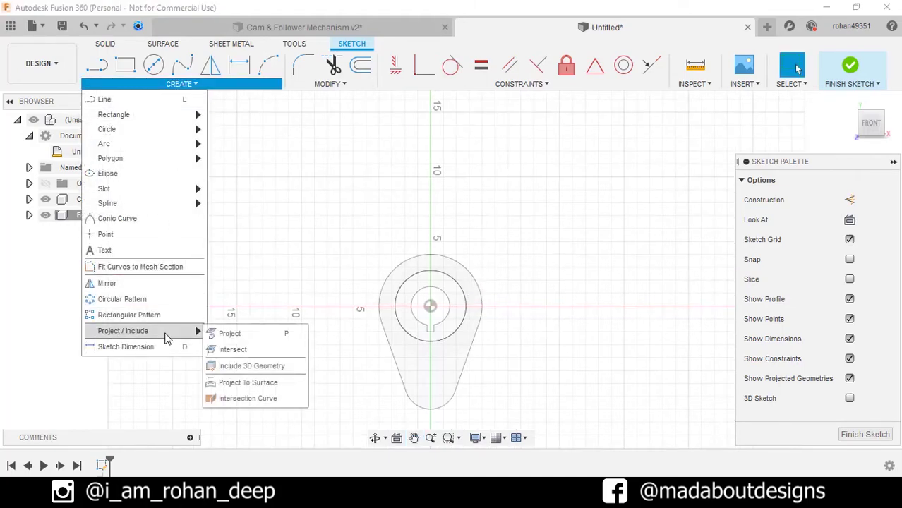
{"action": "left_click", "coordinate": [246, 340]}
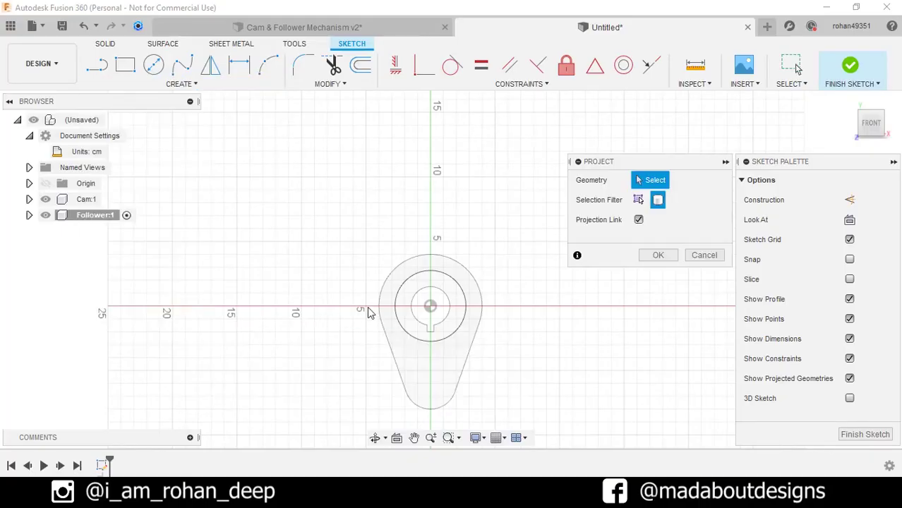
{"action": "scroll", "coordinate": [371, 307], "scroll_direction": "up", "scroll_amount": 3}
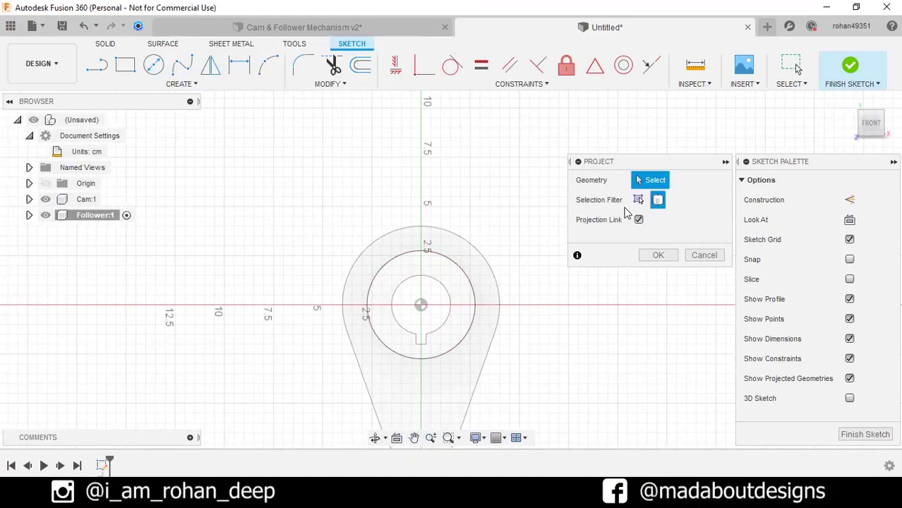
{"action": "left_click", "coordinate": [638, 200]}
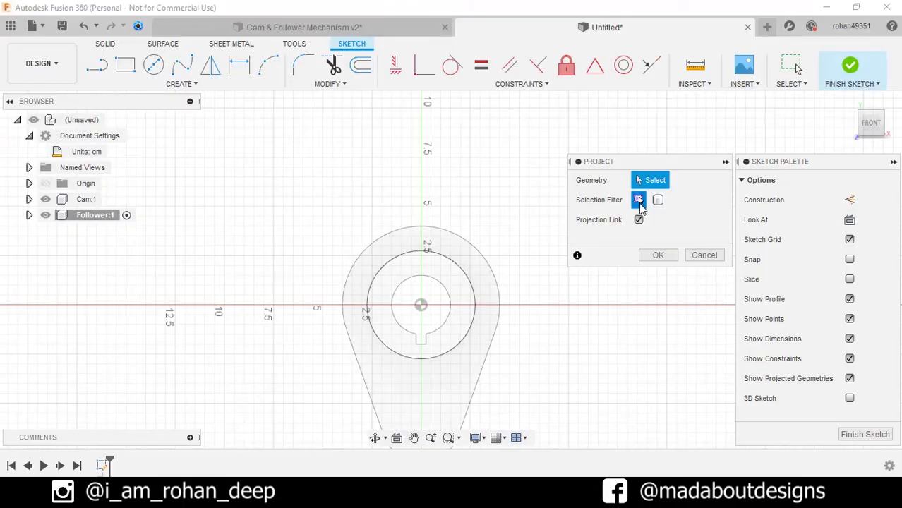
{"action": "left_click", "coordinate": [443, 230]}
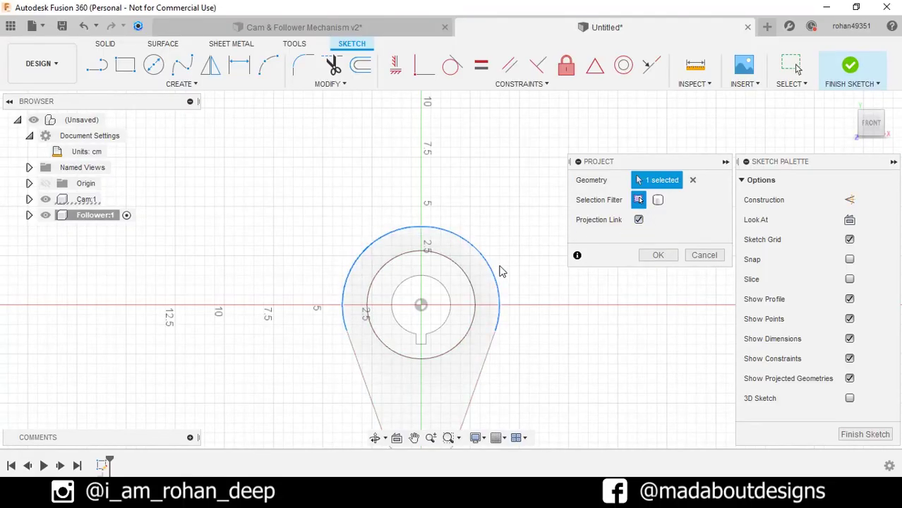
{"action": "left_click", "coordinate": [644, 255]}
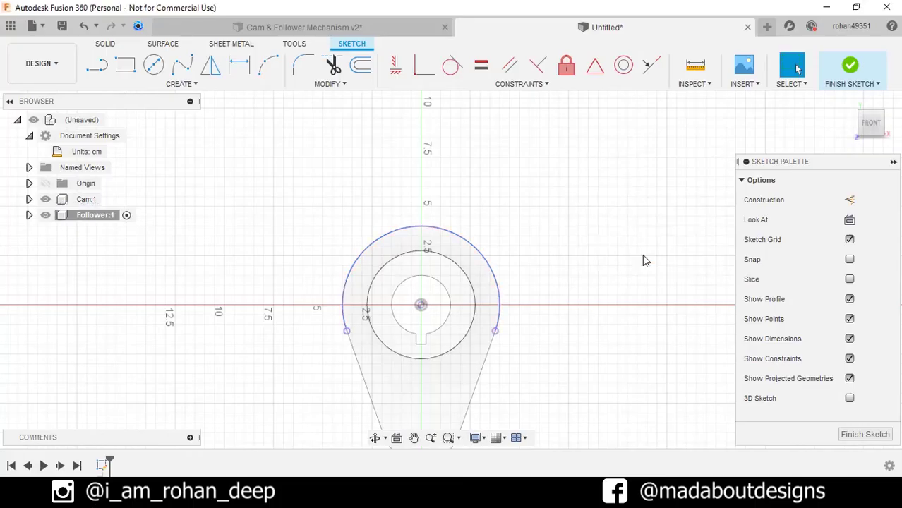
Draw a 2-point circle 3 cm in diameter standing on the topmost point of the projected cam arc, centred on the vertical axis.
{"action": "middle_click_drag", "start_coordinate": [553, 231], "coordinate": [552, 277]}
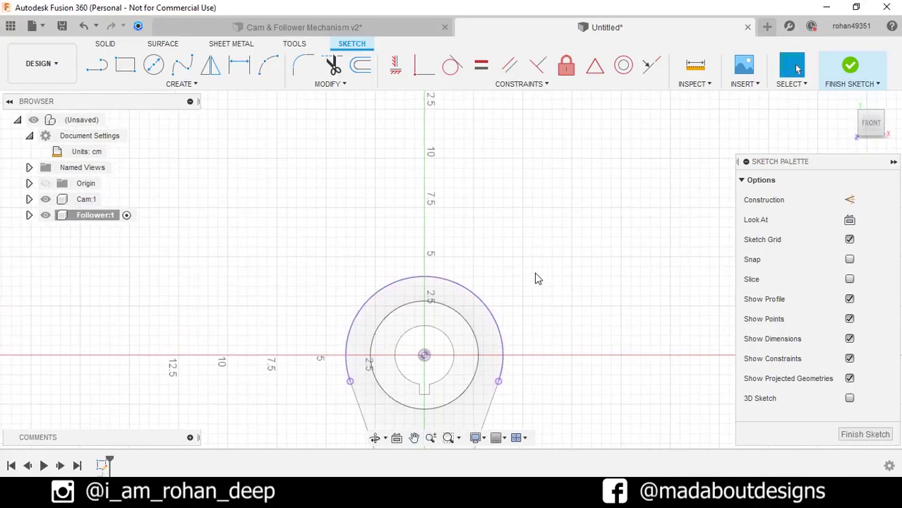
{"action": "left_click", "coordinate": [154, 65]}
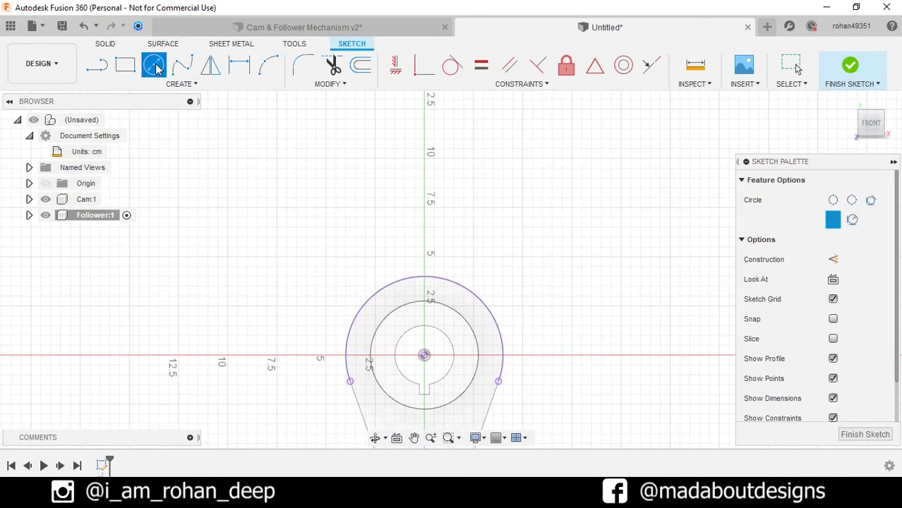
{"action": "left_click", "coordinate": [831, 200]}
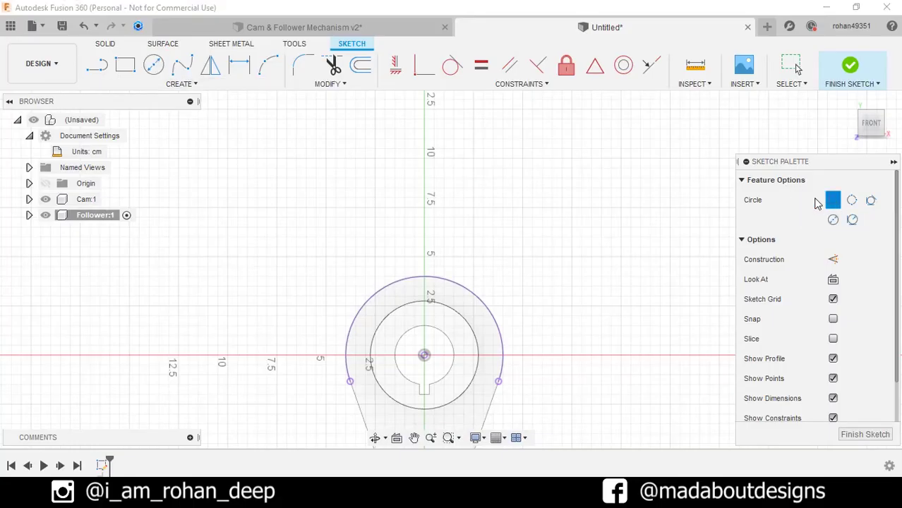
{"action": "left_click", "coordinate": [424, 278]}
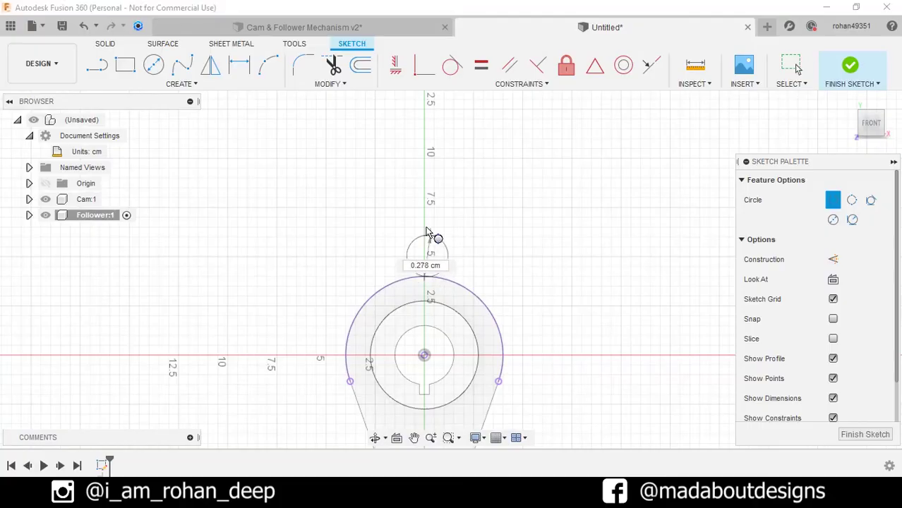
{"action": "type", "text": "3"}
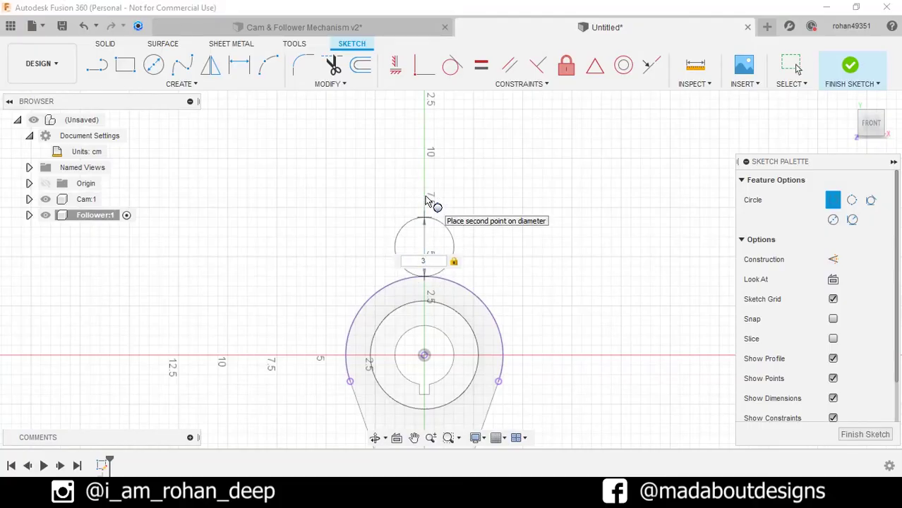
{"action": "key", "text": "Return"}
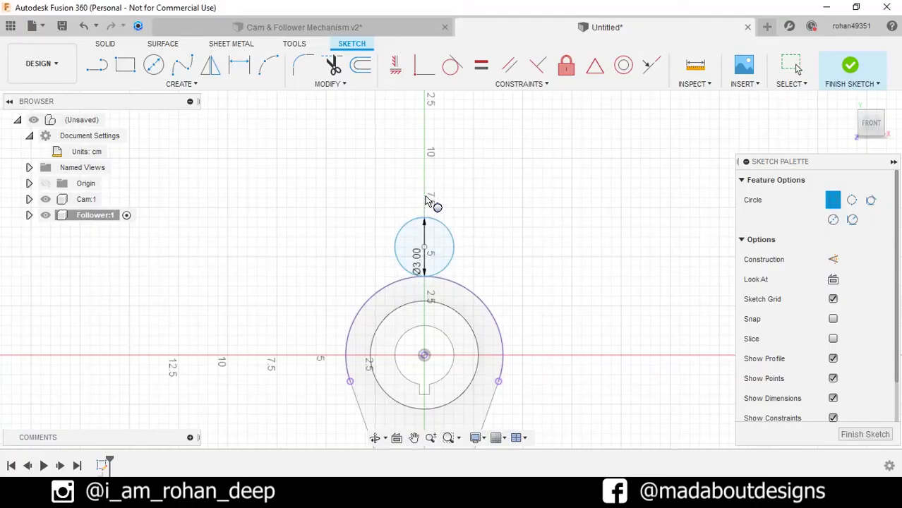
Draw a center diameter circle of 2 cm concentric with the 3 cm circle.
{"action": "left_click", "coordinate": [832, 220]}
{"action": "scroll", "coordinate": [422, 264], "scroll_direction": "up", "scroll_amount": 5}
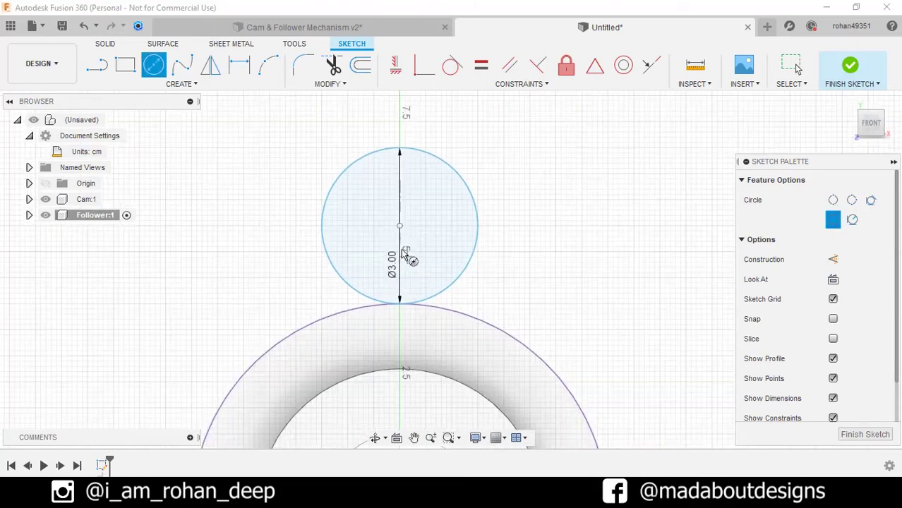
{"action": "left_click", "coordinate": [400, 225]}
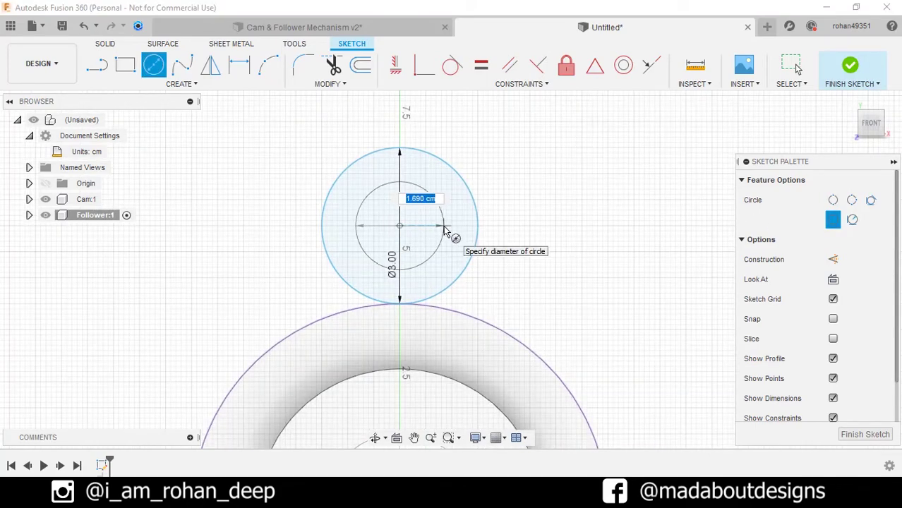
{"action": "type", "text": "2"}
{"action": "key", "text": "Return"}
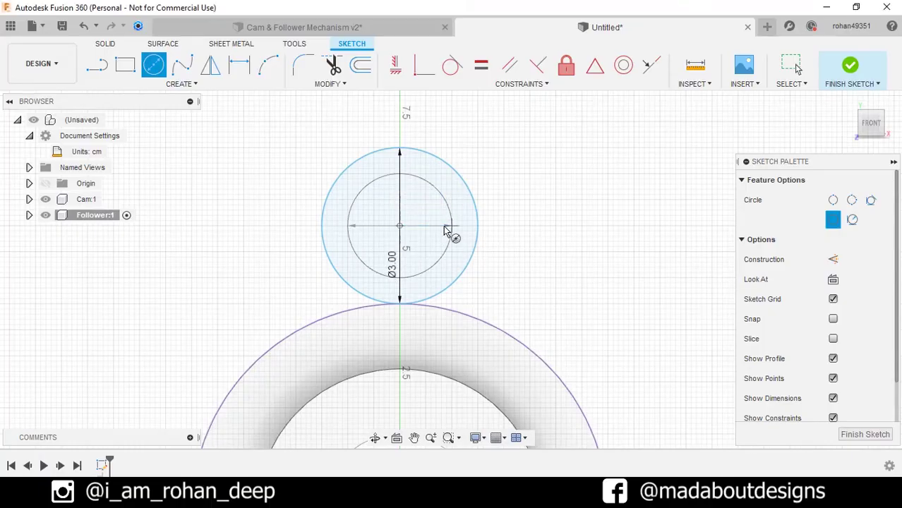
{"action": "key", "text": "Escape"}
Hide the sketch dimensions and draw a rectangle 2 cm wide and 20 cm tall upward from the inner circle's left quadrant point.
{"action": "scroll", "coordinate": [533, 236], "scroll_direction": "down", "scroll_amount": 2}
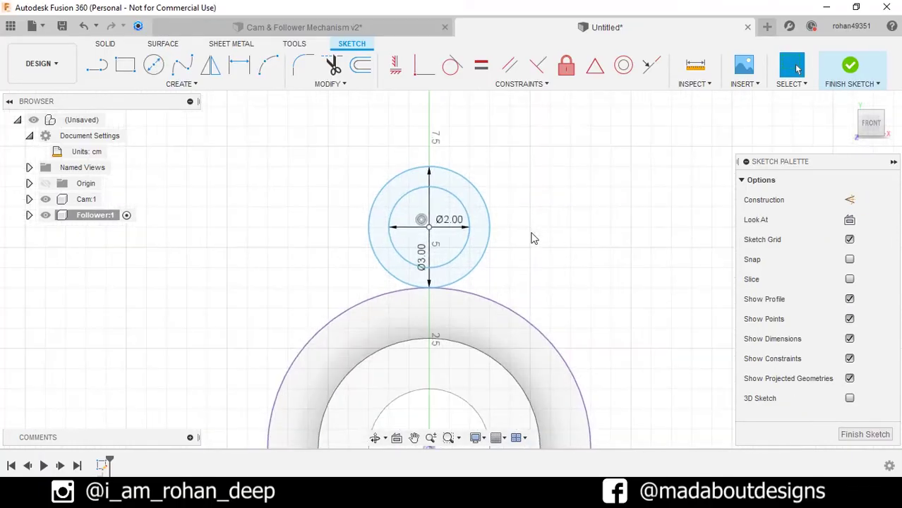
{"action": "scroll", "coordinate": [531, 236], "scroll_direction": "down", "scroll_amount": 5}
{"action": "middle_click_drag", "start_coordinate": [531, 236], "coordinate": [455, 329]}
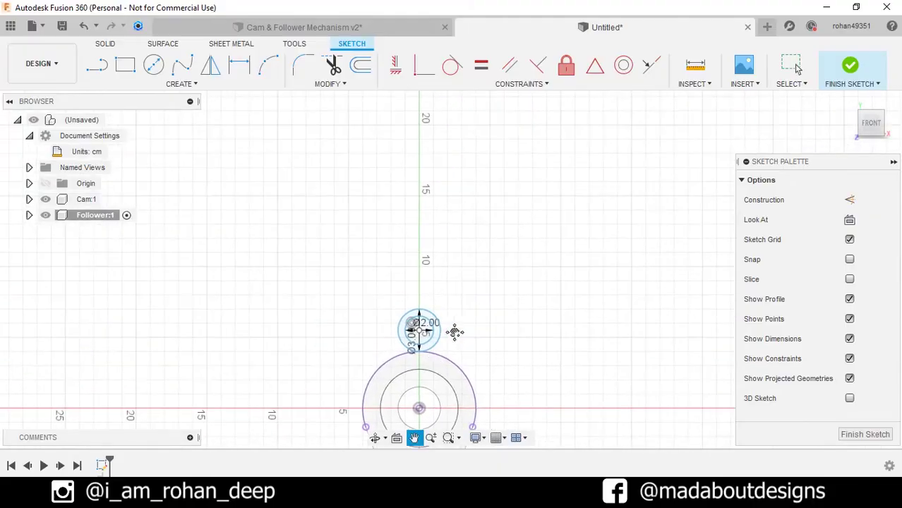
{"action": "left_click", "coordinate": [124, 66]}
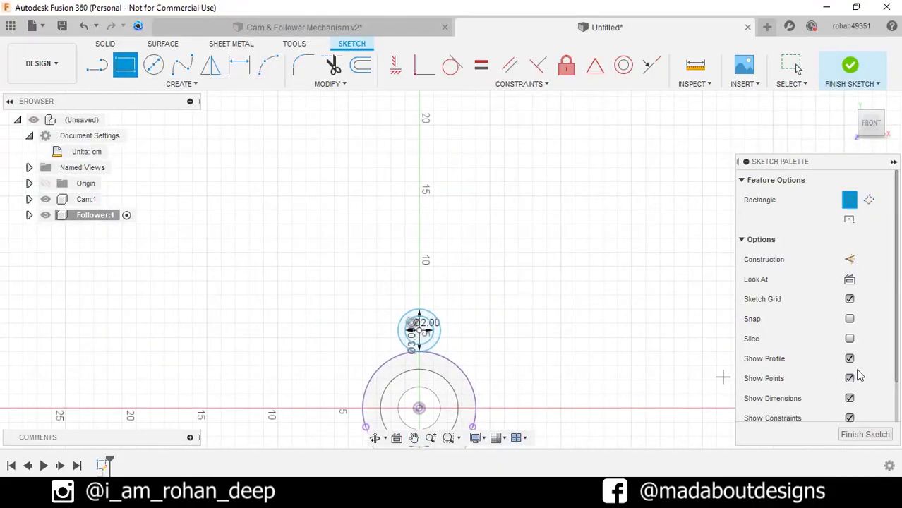
{"action": "left_click", "coordinate": [849, 399]}
{"action": "scroll", "coordinate": [437, 349], "scroll_direction": "up", "scroll_amount": 4}
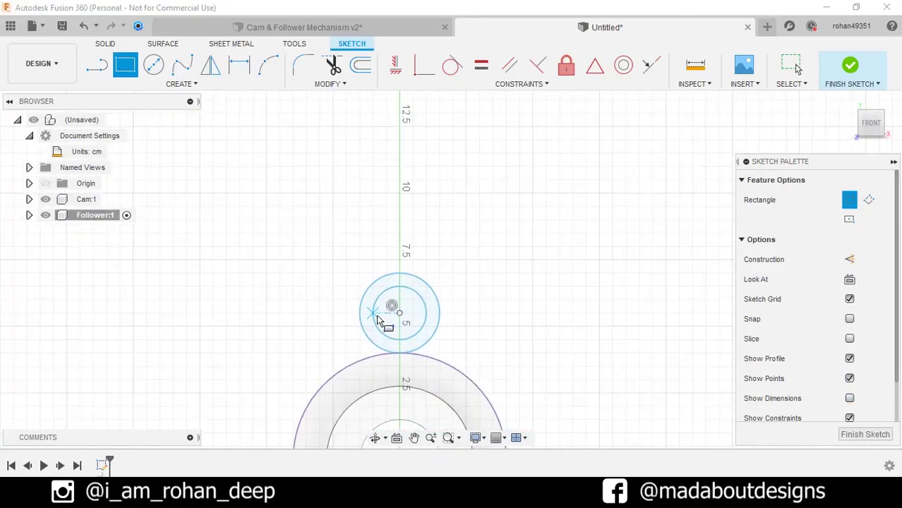
{"action": "left_click", "coordinate": [373, 313]}
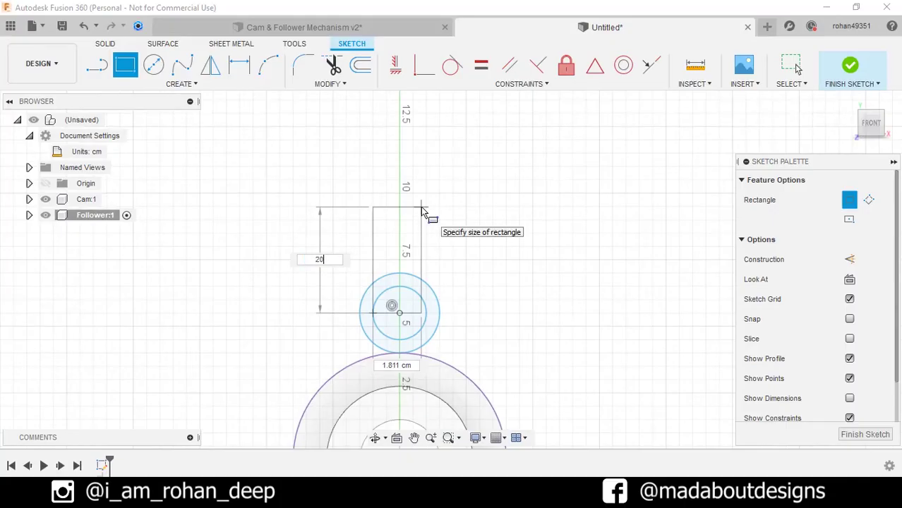
{"action": "type", "text": "20"}
{"action": "key", "text": "Tab"}
{"action": "key", "text": "Tab"}
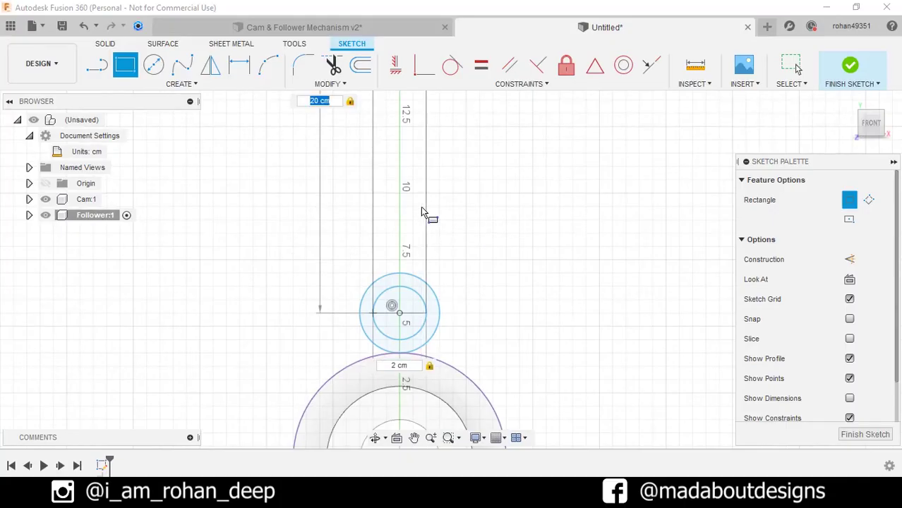
{"action": "key", "text": "Return"}
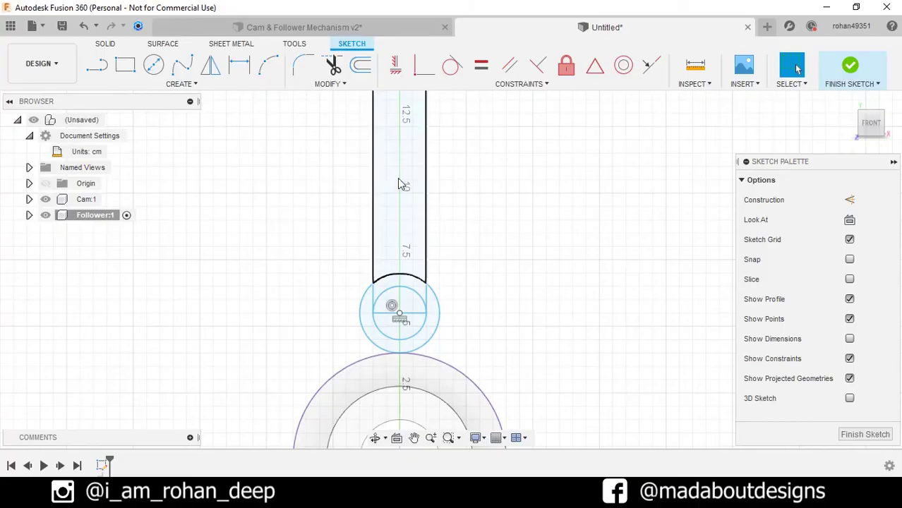
Trim away the inner circle's upper half and the rectangle's bottom edge, and finish the sketch.
{"action": "left_click", "coordinate": [333, 65]}
{"action": "scroll", "coordinate": [391, 275], "scroll_direction": "up", "scroll_amount": 3}
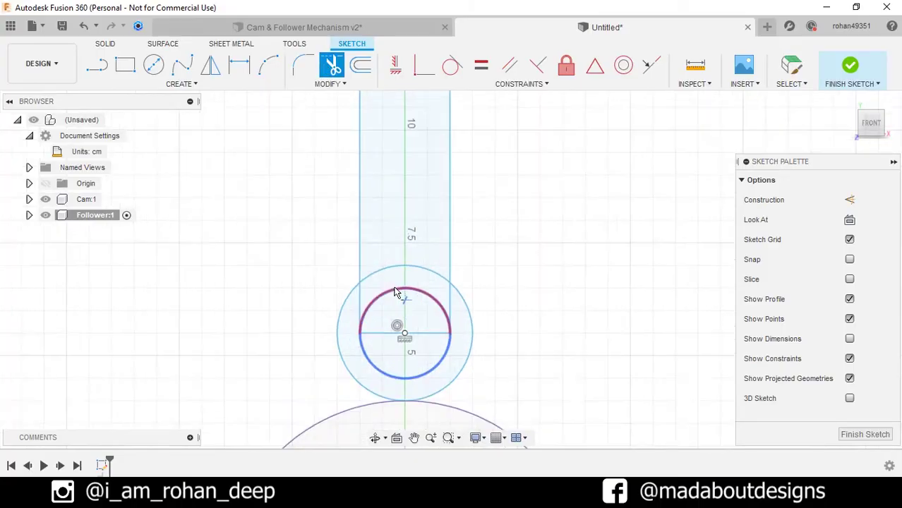
{"action": "left_click", "coordinate": [407, 291]}
{"action": "left_click", "coordinate": [403, 332]}
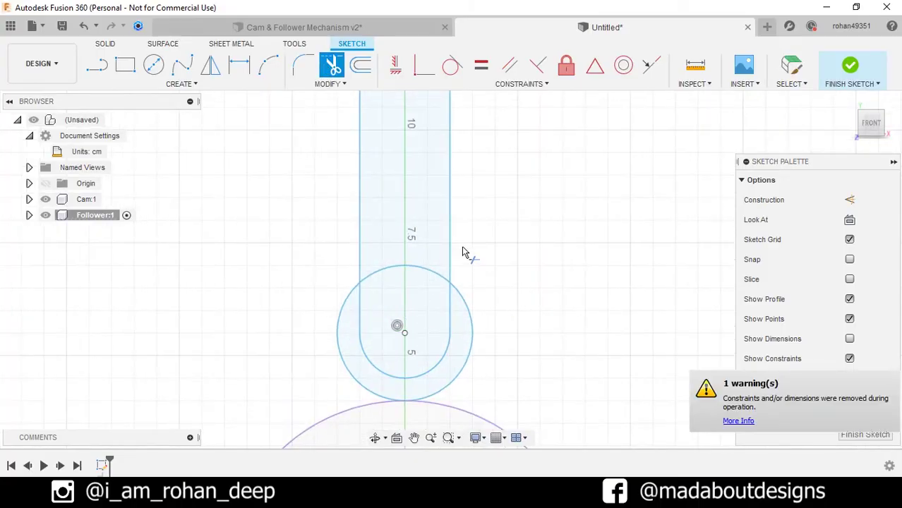
{"action": "scroll", "coordinate": [463, 250], "scroll_direction": "down", "scroll_amount": 3}
{"action": "scroll", "coordinate": [463, 250], "scroll_direction": "down", "scroll_amount": 5}
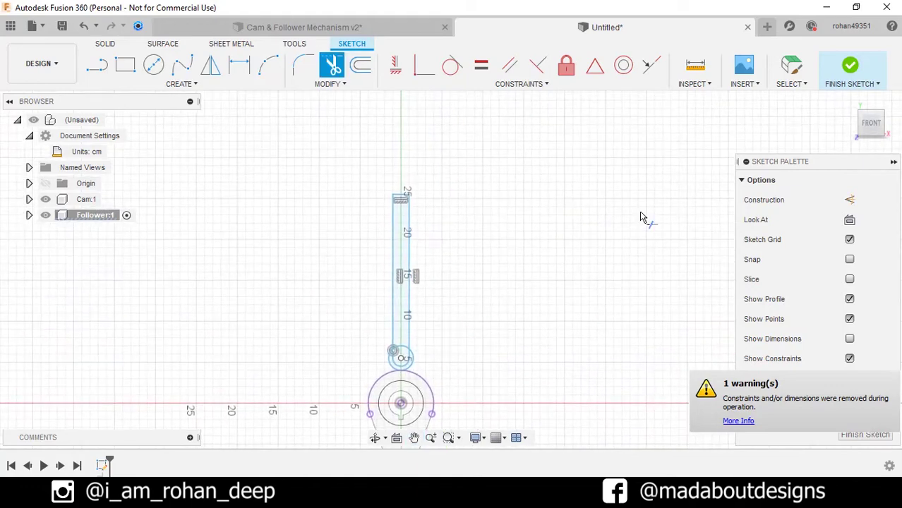
{"action": "left_click", "coordinate": [850, 66]}
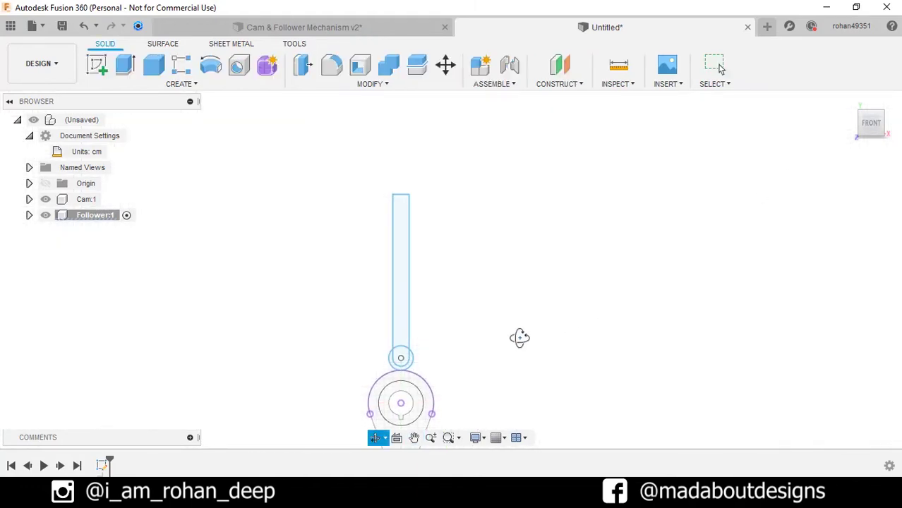
Extrude the follower's full 3 cm roller circle symmetrically, 0.75 cm to each side, as a new body.
{"action": "mouse_move", "coordinate": [520, 338]}
{"action": "middle_mouse_down", "text": "shift"}
{"action": "mouse_move", "coordinate": [447, 383]}
{"action": "mouse_move", "coordinate": [395, 338]}
{"action": "middle_mouse_up", "text": "shift"}
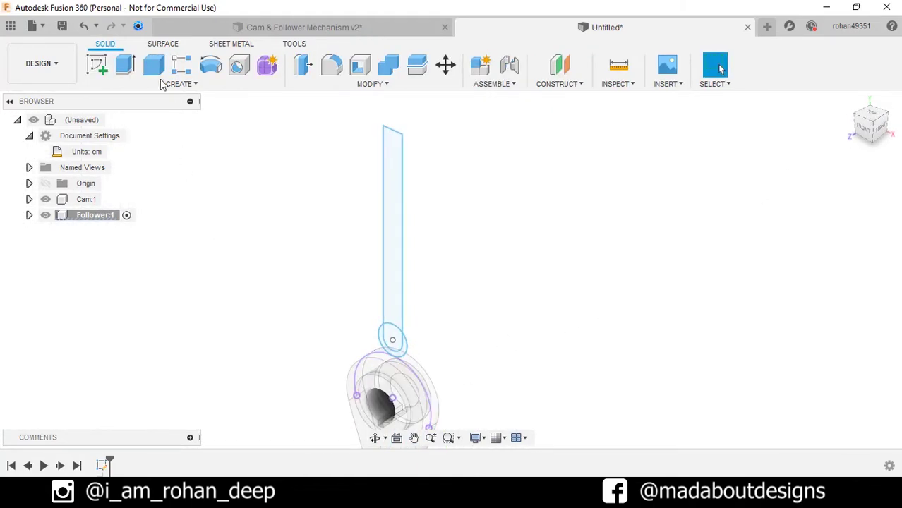
{"action": "left_click", "coordinate": [127, 66]}
{"action": "scroll", "coordinate": [387, 393], "scroll_direction": "up", "scroll_amount": 3}
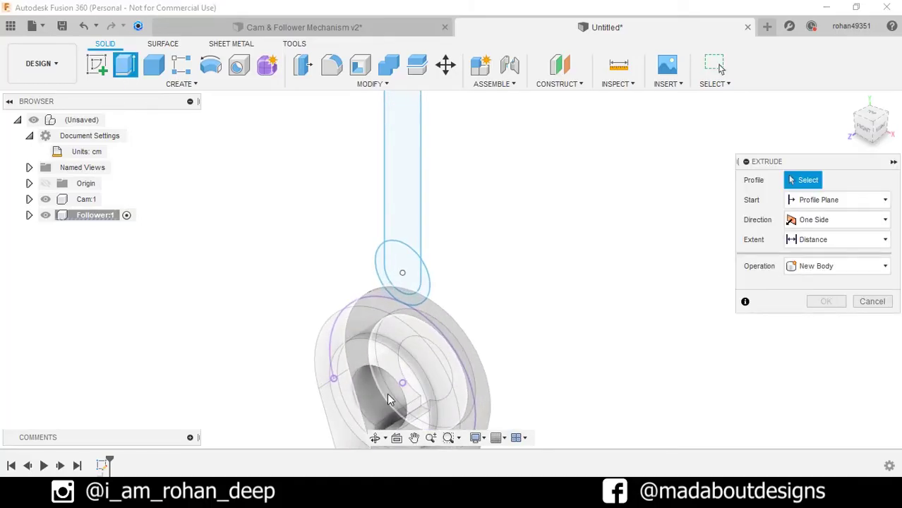
{"action": "left_click", "coordinate": [410, 283]}
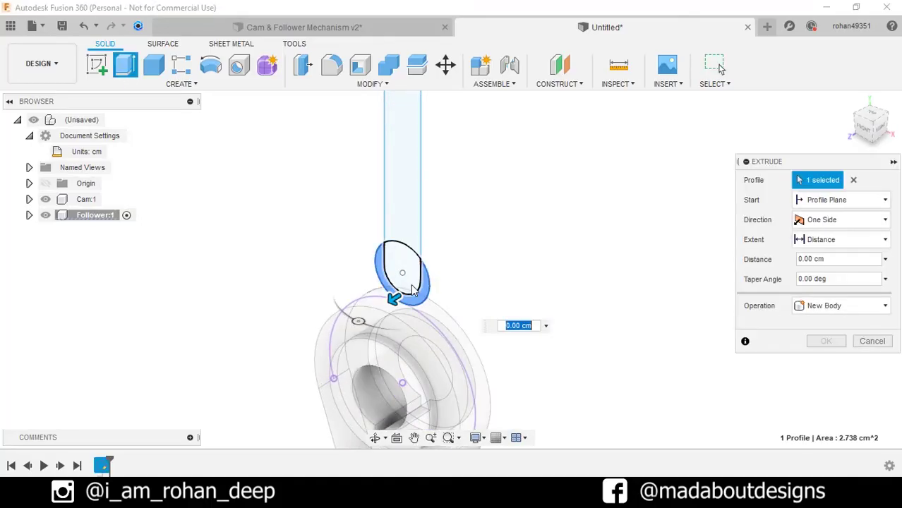
{"action": "left_click", "coordinate": [391, 303]}
{"action": "middle_click_drag", "start_coordinate": [390, 302], "coordinate": [494, 296], "text": "shift"}
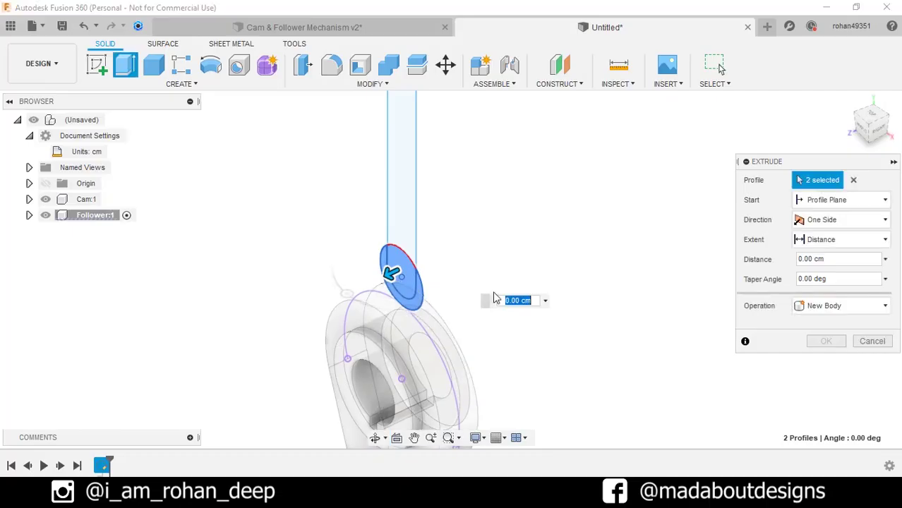
{"action": "type", "text": ".75"}
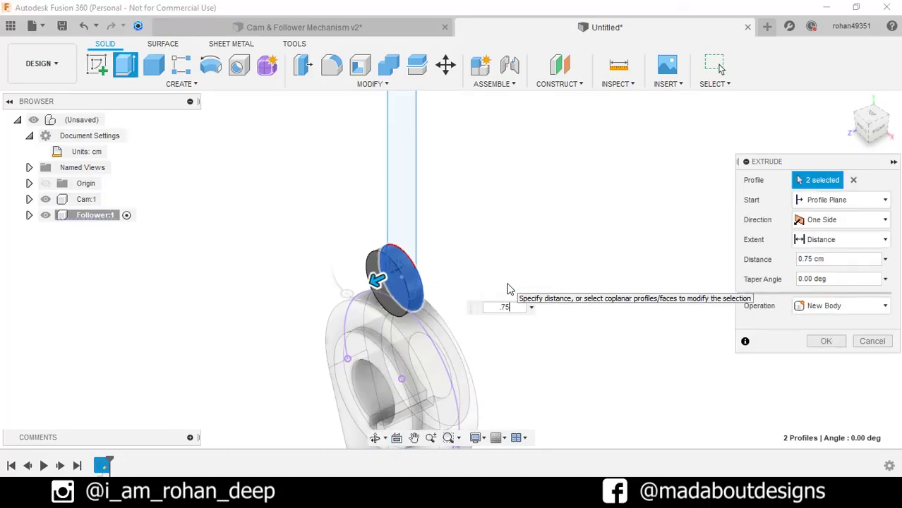
{"action": "left_click", "coordinate": [818, 219]}
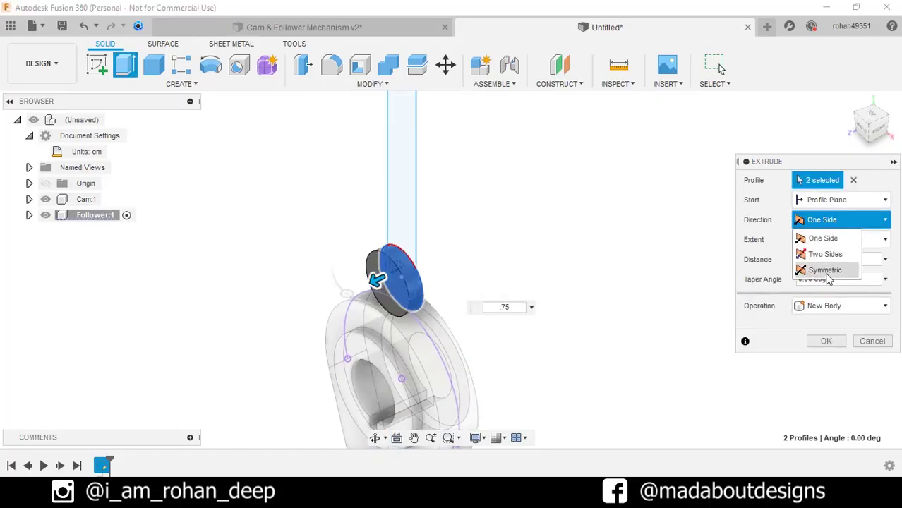
{"action": "left_click", "coordinate": [825, 268]}
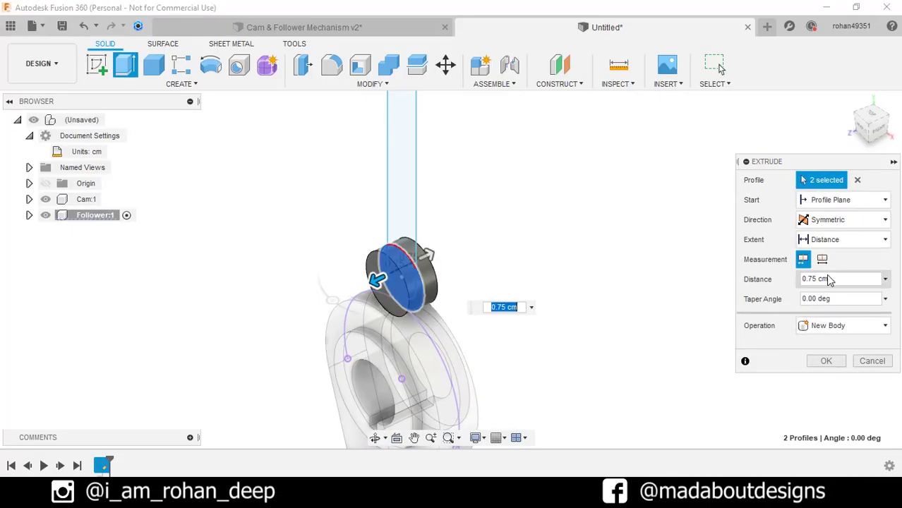
{"action": "left_click", "coordinate": [839, 363]}
Start another extrusion and show the Follower's Sketch1 again so its profiles can be selected.
{"action": "right_click", "coordinate": [841, 372]}
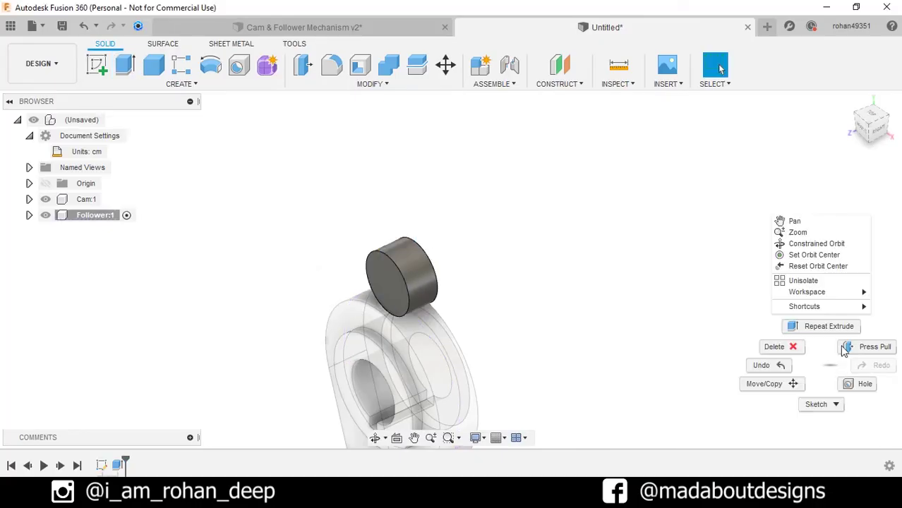
{"action": "left_click", "coordinate": [828, 326]}
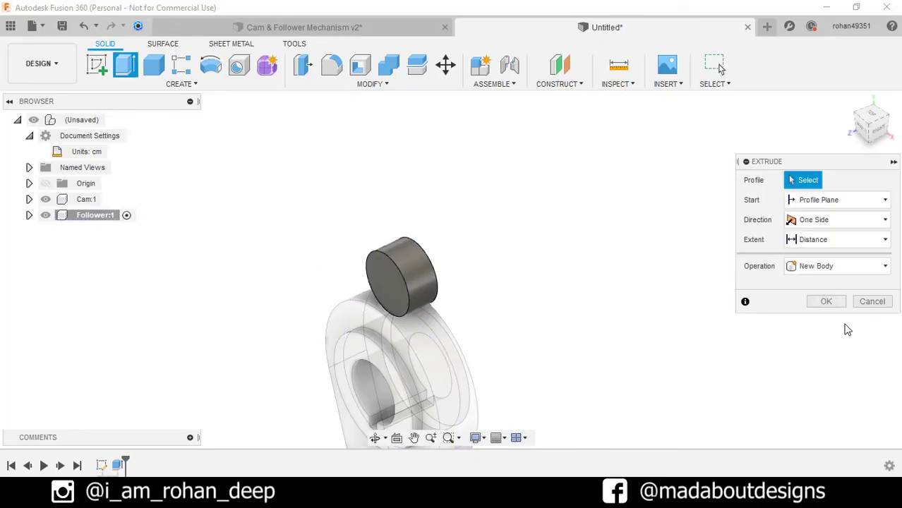
{"action": "left_click", "coordinate": [28, 215]}
{"action": "left_click", "coordinate": [41, 263]}
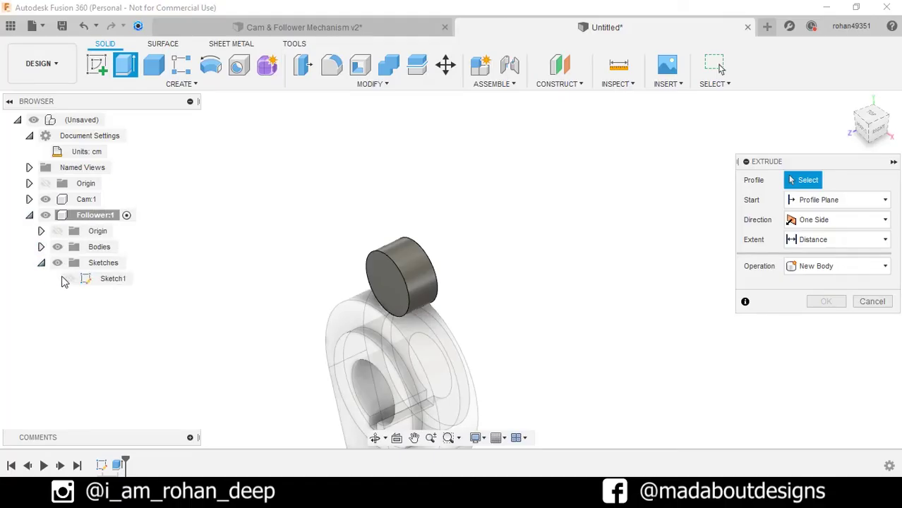
{"action": "left_click", "coordinate": [70, 279]}
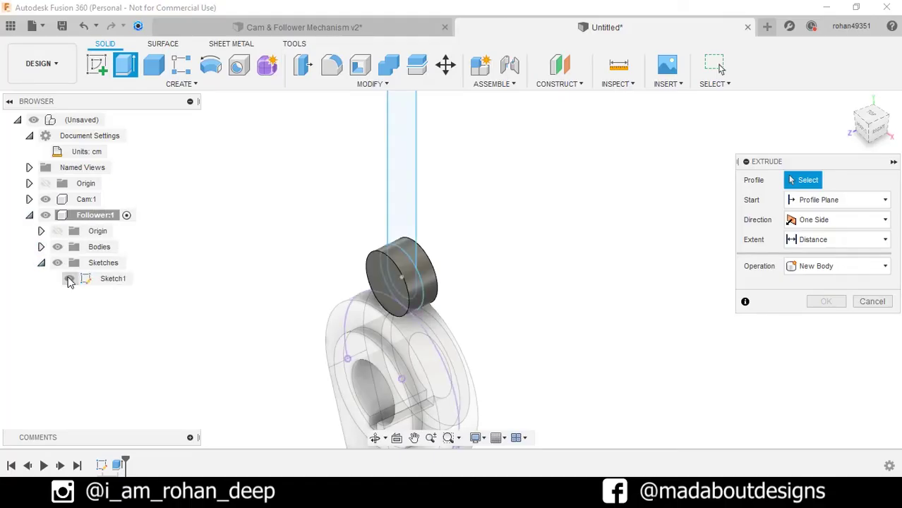
Extrude the rod profile with its rounded lower end symmetrically, 1 cm to each side, as a new body, and hide Sketch1.
{"action": "left_click", "coordinate": [404, 191]}
{"action": "scroll", "coordinate": [460, 198], "scroll_direction": "down", "scroll_amount": 3}
{"action": "scroll", "coordinate": [469, 254], "scroll_direction": "up", "scroll_amount": 3}
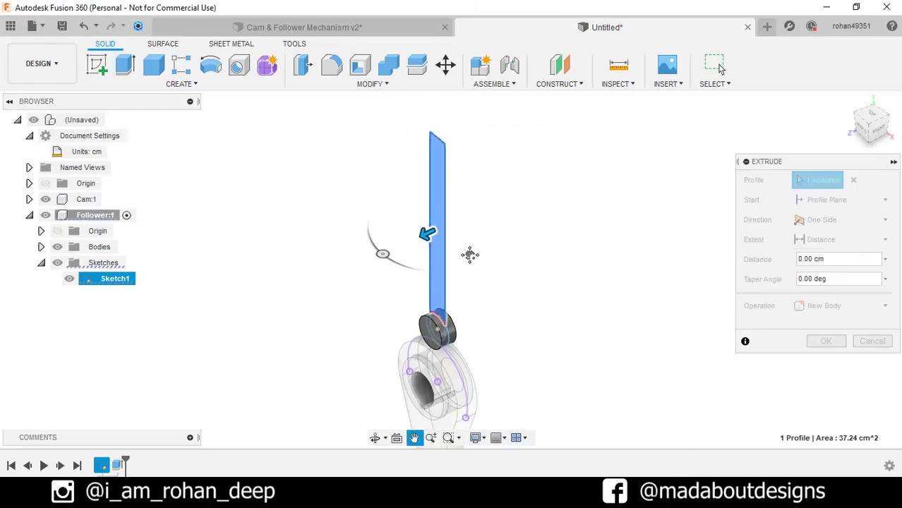
{"action": "left_click", "coordinate": [484, 275]}
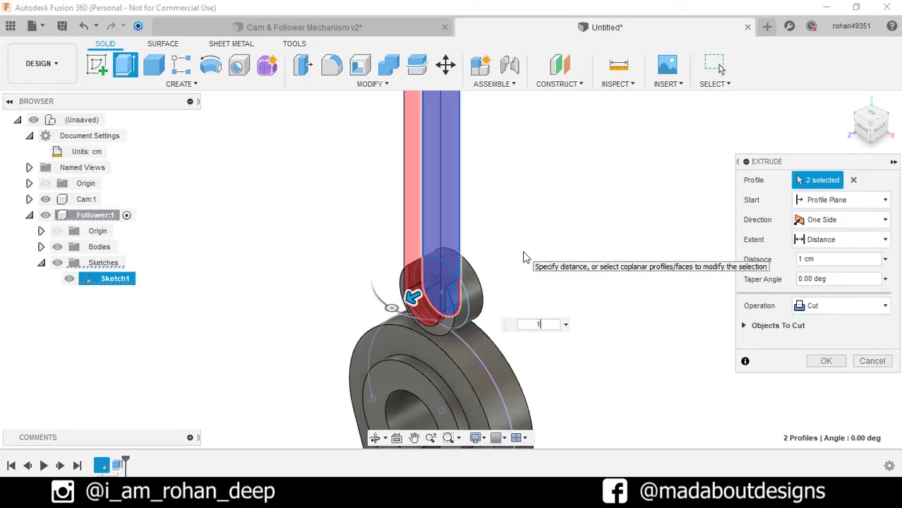
{"action": "left_click", "coordinate": [817, 306]}
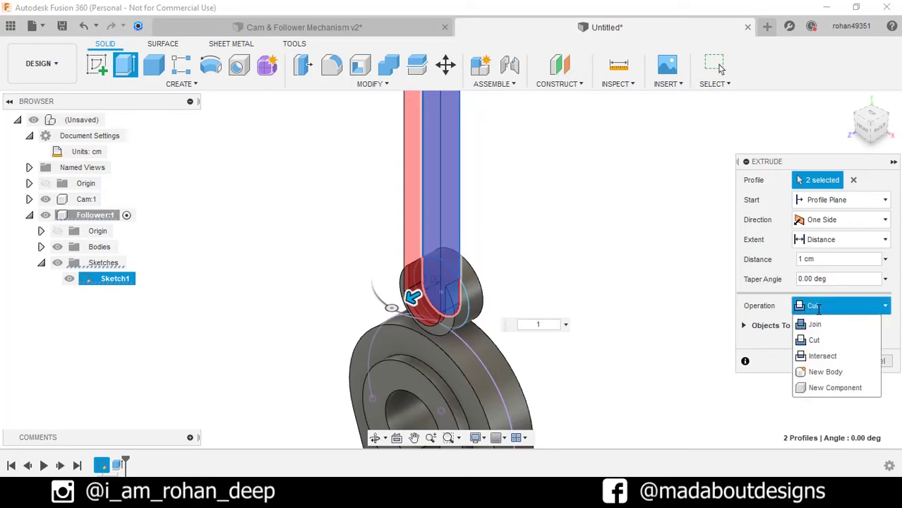
{"action": "left_click", "coordinate": [826, 372]}
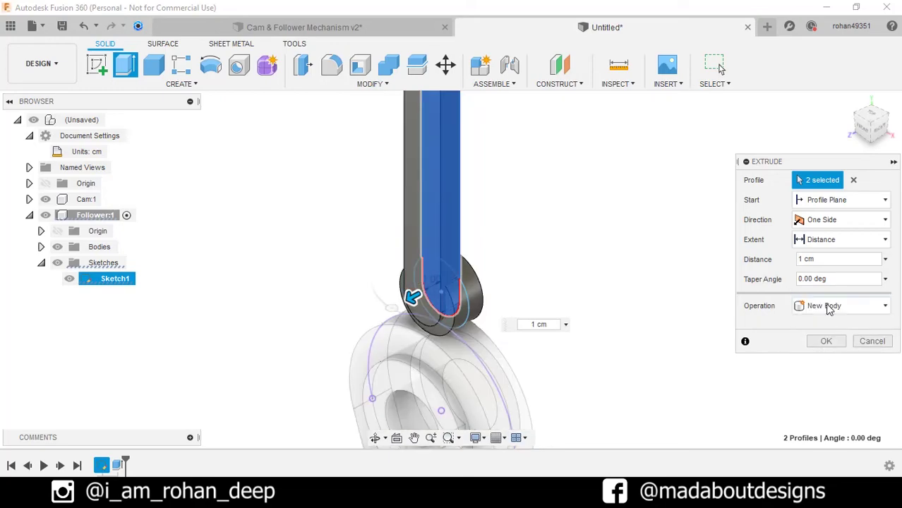
{"action": "left_click", "coordinate": [823, 219]}
{"action": "left_click", "coordinate": [822, 267]}
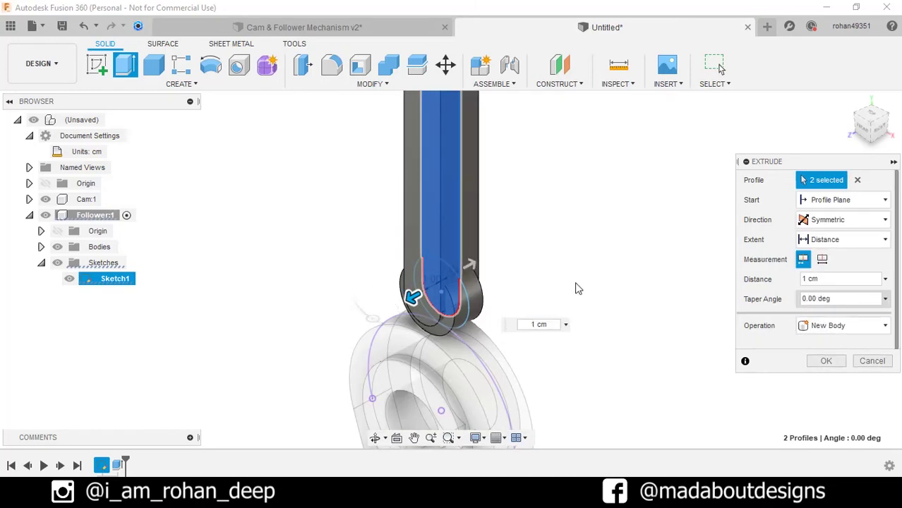
{"action": "scroll", "coordinate": [573, 286], "scroll_direction": "down", "scroll_amount": 5}
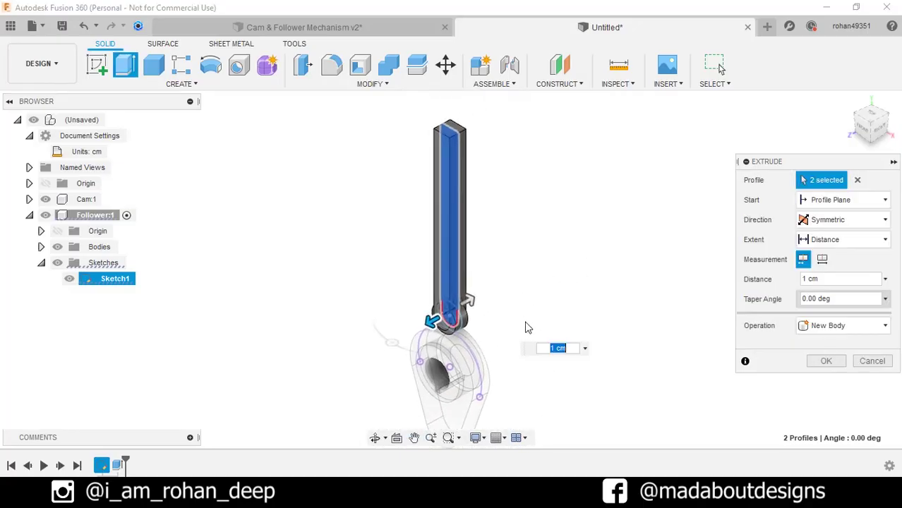
{"action": "left_click", "coordinate": [825, 360]}
{"action": "scroll", "coordinate": [297, 314], "scroll_direction": "up", "scroll_amount": 3}
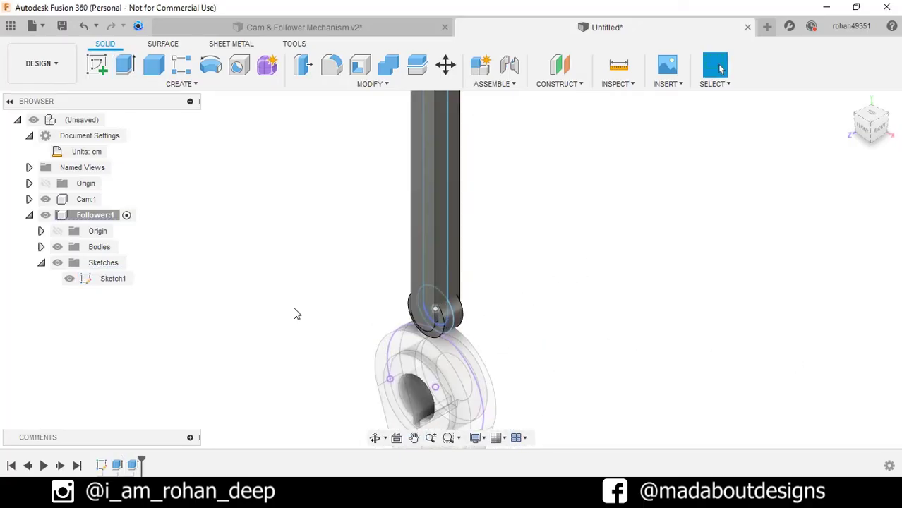
{"action": "left_click", "coordinate": [68, 278]}
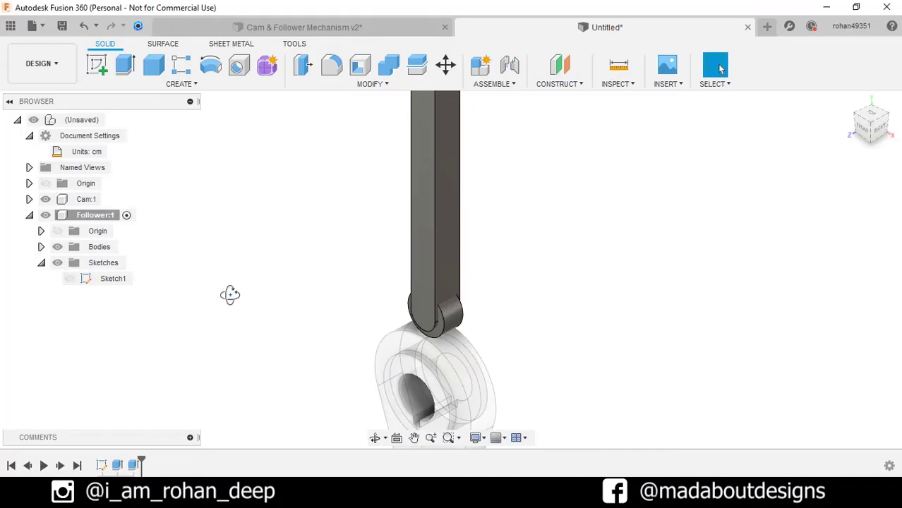
Combine the follower's bodies with the Cut operation, using the rod as target and the roller as tool, keeping the tool body.
{"action": "mouse_move", "coordinate": [230, 295]}
{"action": "middle_mouse_down", "text": "shift"}
{"action": "mouse_move", "coordinate": [196, 265]}
{"action": "mouse_move", "coordinate": [241, 291]}
{"action": "middle_mouse_up", "text": "shift"}
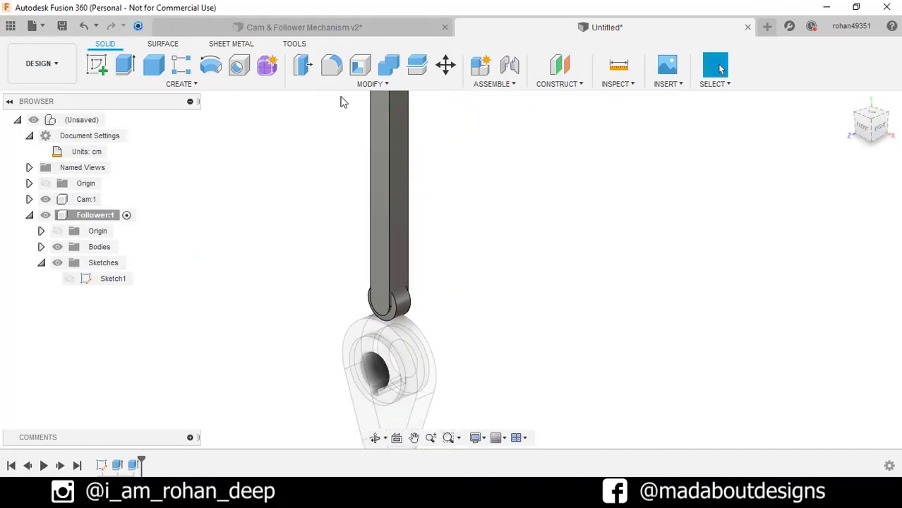
{"action": "left_click", "coordinate": [389, 65]}
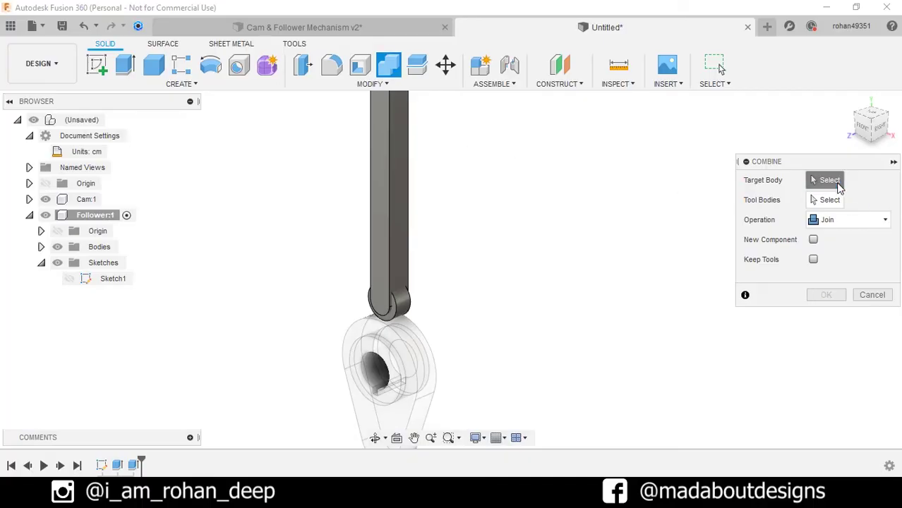
{"action": "left_click", "coordinate": [381, 170]}
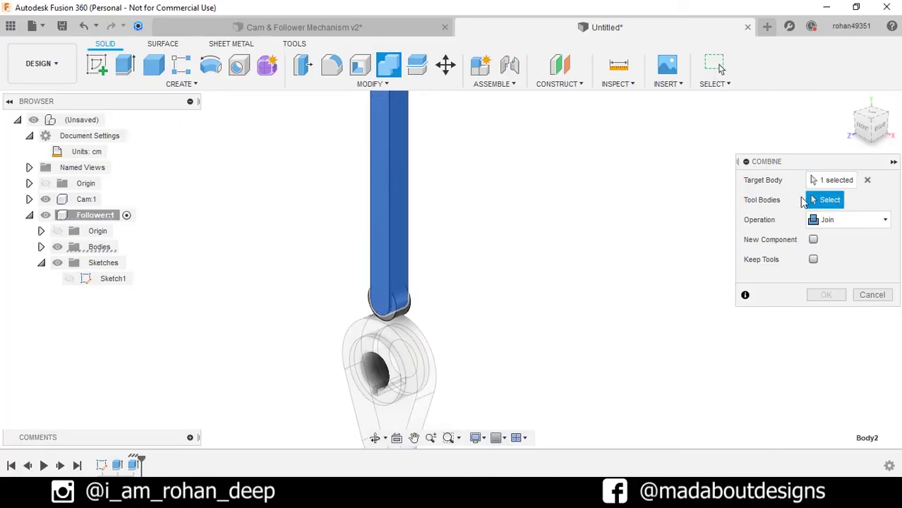
{"action": "middle_click_drag", "start_coordinate": [598, 283], "coordinate": [505, 295], "text": "shift"}
{"action": "left_click", "coordinate": [363, 325]}
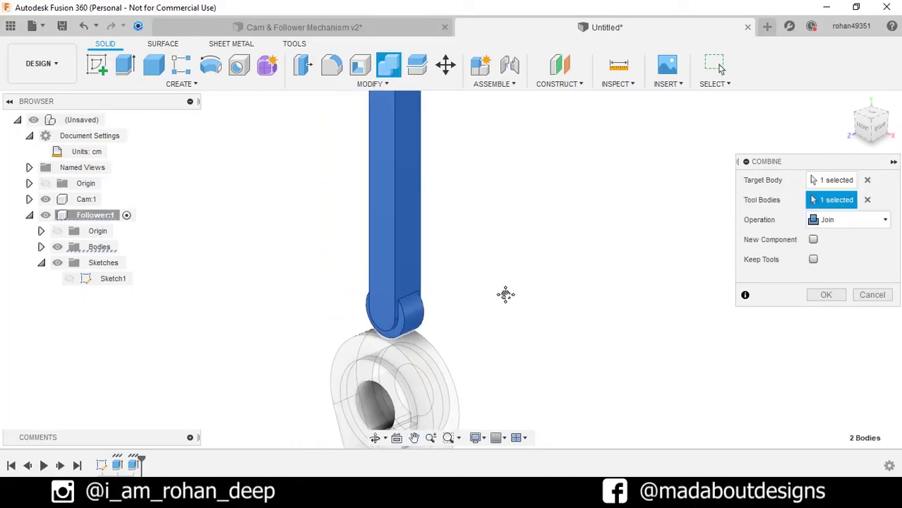
{"action": "left_click", "coordinate": [827, 218]}
{"action": "left_click", "coordinate": [829, 254]}
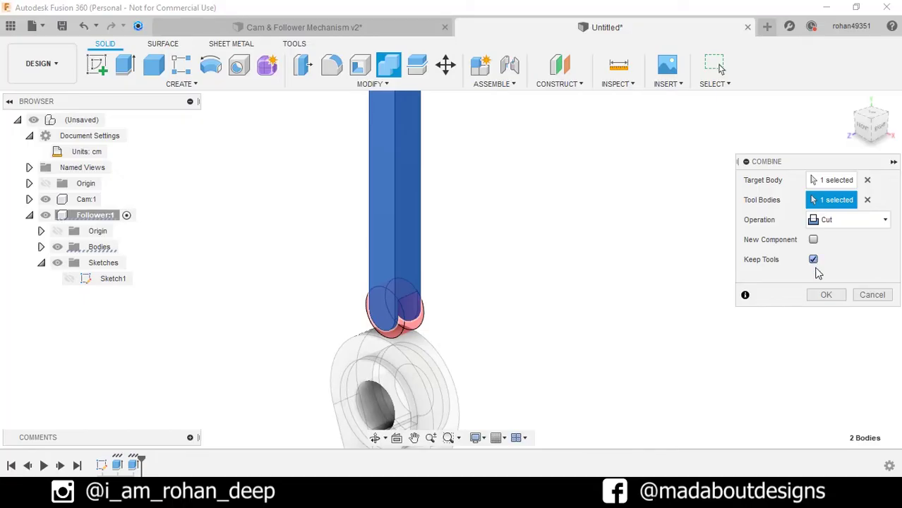
{"action": "left_click", "coordinate": [827, 295]}
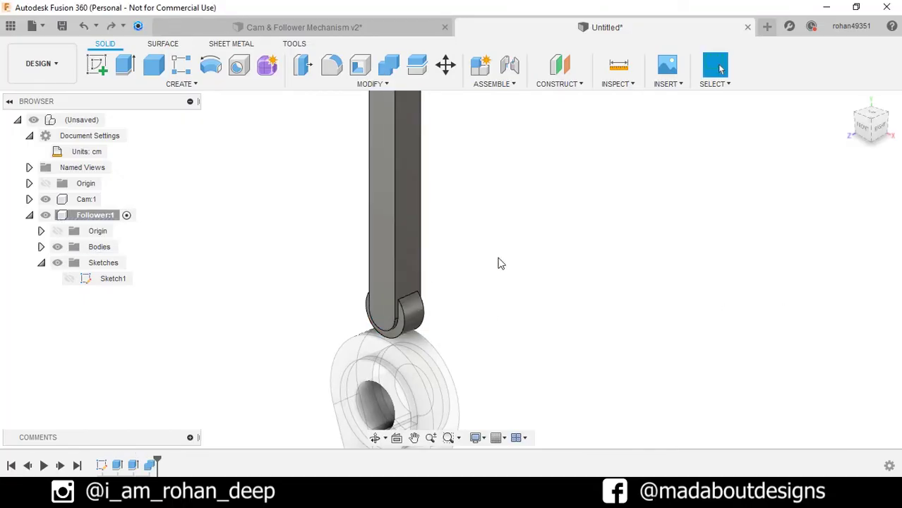
Activate the top-level assembly and create an empty component named Shaft inside it.
{"action": "left_click", "coordinate": [29, 216]}
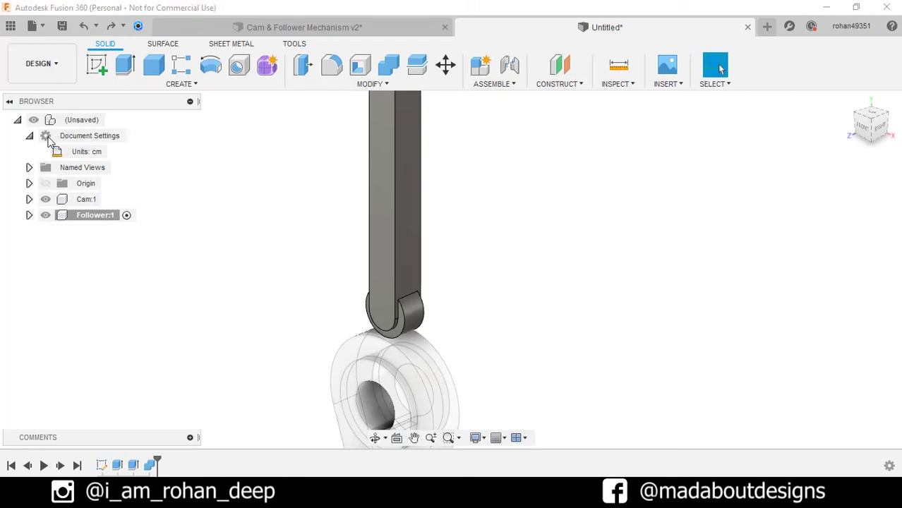
{"action": "left_click", "coordinate": [114, 119]}
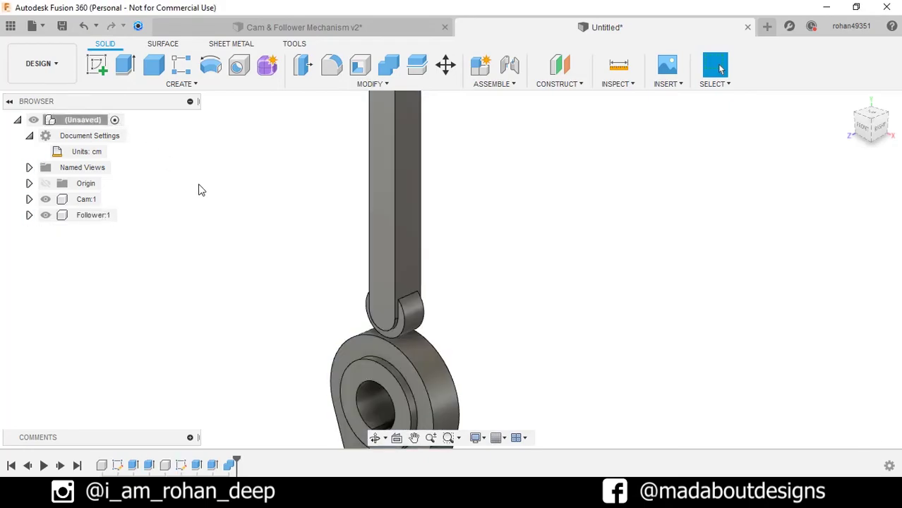
{"action": "left_click", "coordinate": [480, 65]}
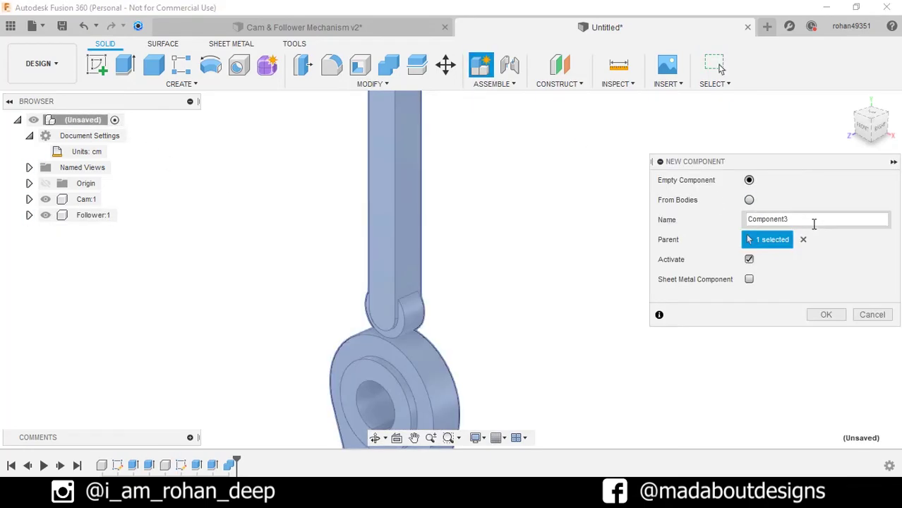
{"action": "left_click_drag", "start_coordinate": [744, 221], "coordinate": [706, 225]}
{"action": "type", "text": "Shaft"}
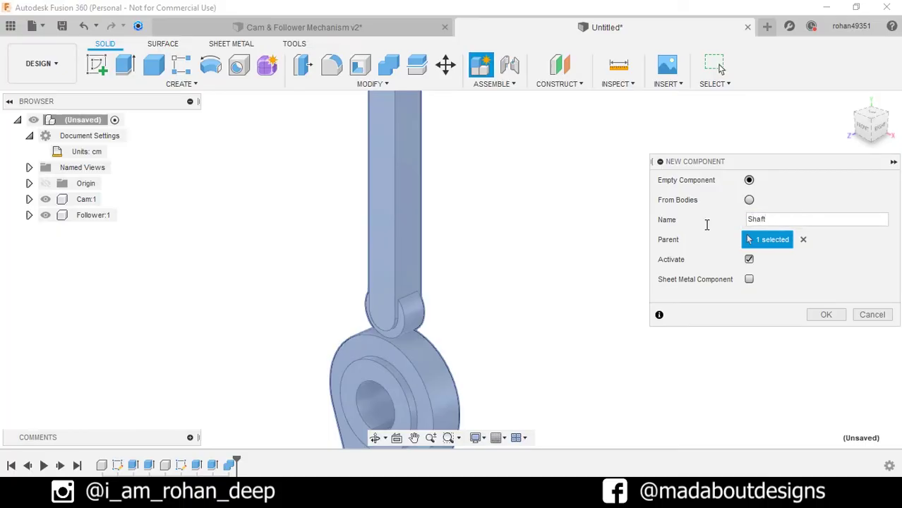
{"action": "left_click", "coordinate": [824, 318]}
Start a sketch on the front face of the cam's hub and look at it from the front.
{"action": "scroll", "coordinate": [690, 304], "scroll_direction": "down", "scroll_amount": 3}
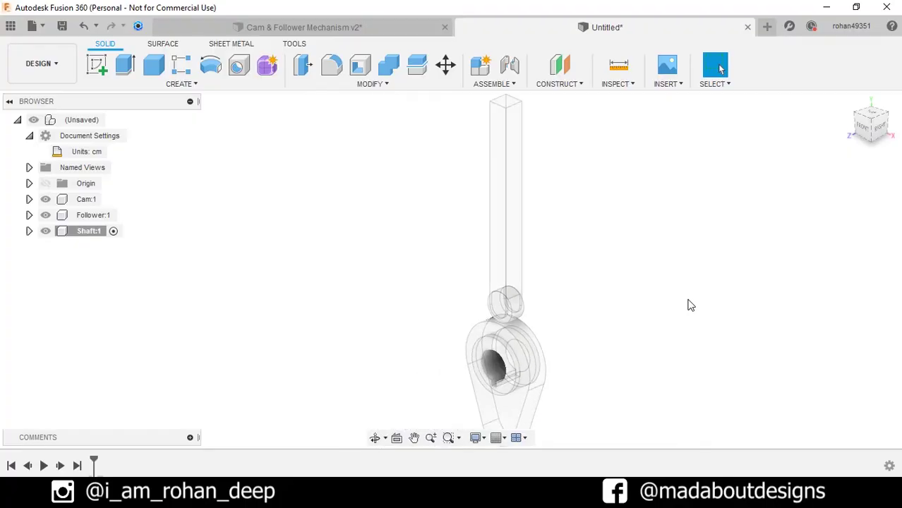
{"action": "left_click", "coordinate": [97, 65]}
{"action": "left_click", "coordinate": [479, 384]}
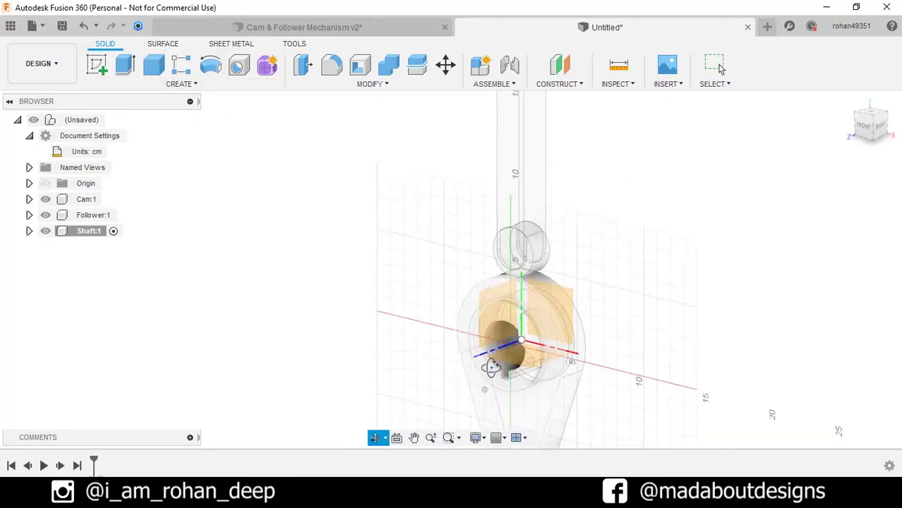
{"action": "mouse_move", "coordinate": [497, 355]}
{"action": "middle_mouse_down", "text": "shift"}
{"action": "mouse_move", "coordinate": [447, 377]}
{"action": "mouse_move", "coordinate": [471, 247]}
{"action": "middle_mouse_up", "text": "shift"}
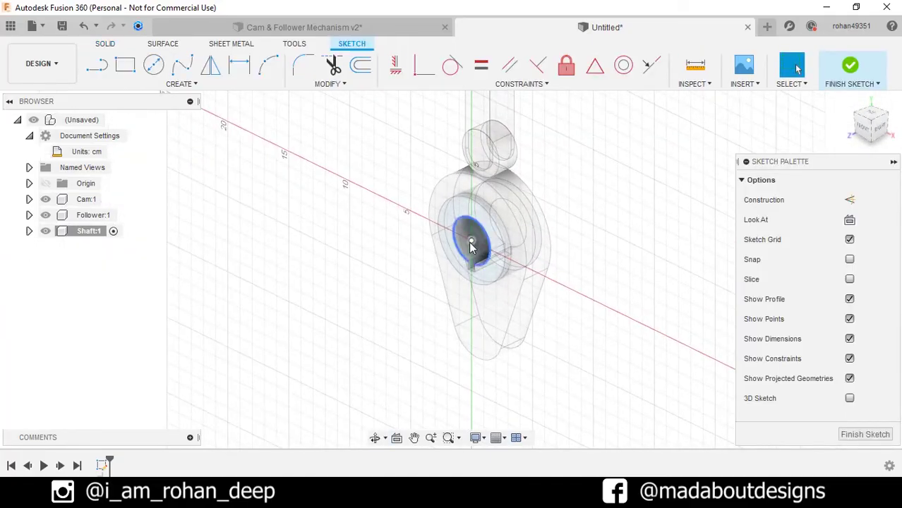
{"action": "left_click", "coordinate": [859, 126]}
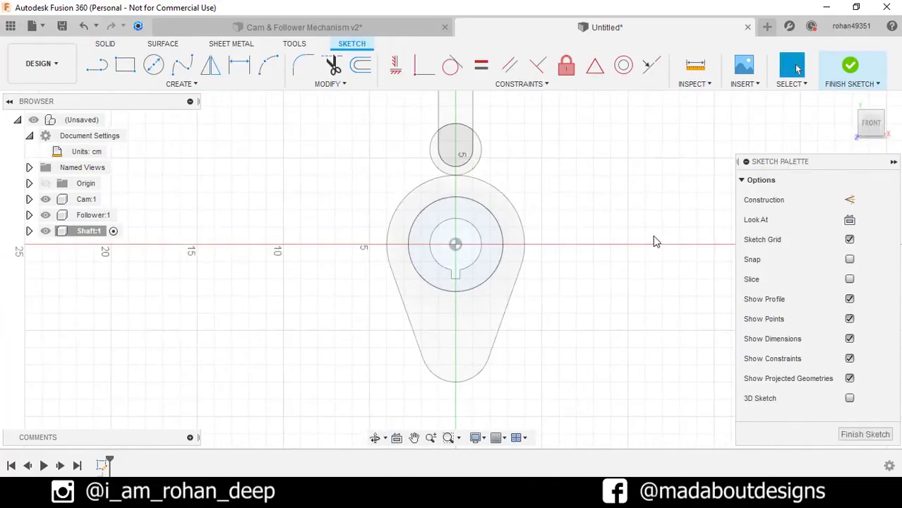
Project the cam hub's front face, including its keyed bore outline, into the Shaft sketch and finish the sketch.
{"action": "key", "text": "p"}
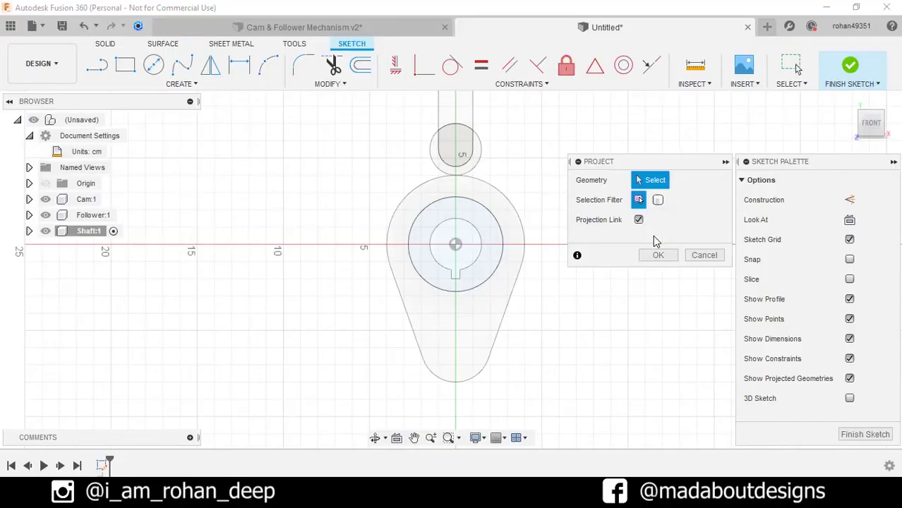
{"action": "left_click", "coordinate": [638, 201]}
{"action": "scroll", "coordinate": [568, 214], "scroll_direction": "up", "scroll_amount": 2}
{"action": "left_click", "coordinate": [443, 230]}
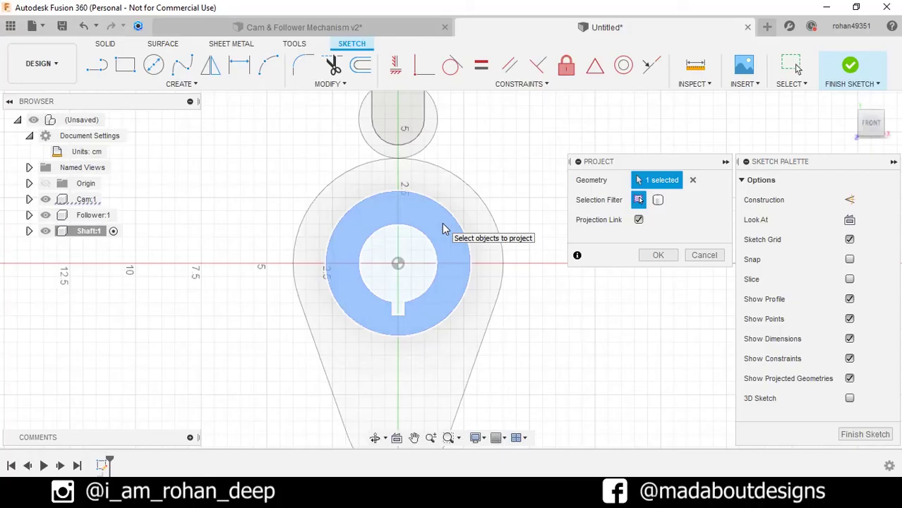
{"action": "left_click", "coordinate": [658, 256]}
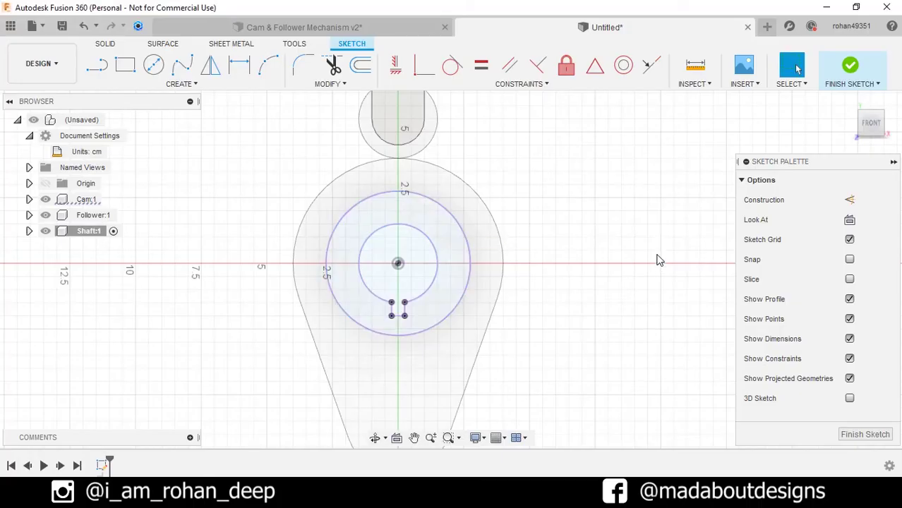
{"action": "left_click", "coordinate": [850, 65]}
Extrude the keyed bore profile by -3 cm, back through the cam, as a new body.
{"action": "middle_click_drag", "start_coordinate": [654, 239], "coordinate": [599, 263], "text": "shift"}
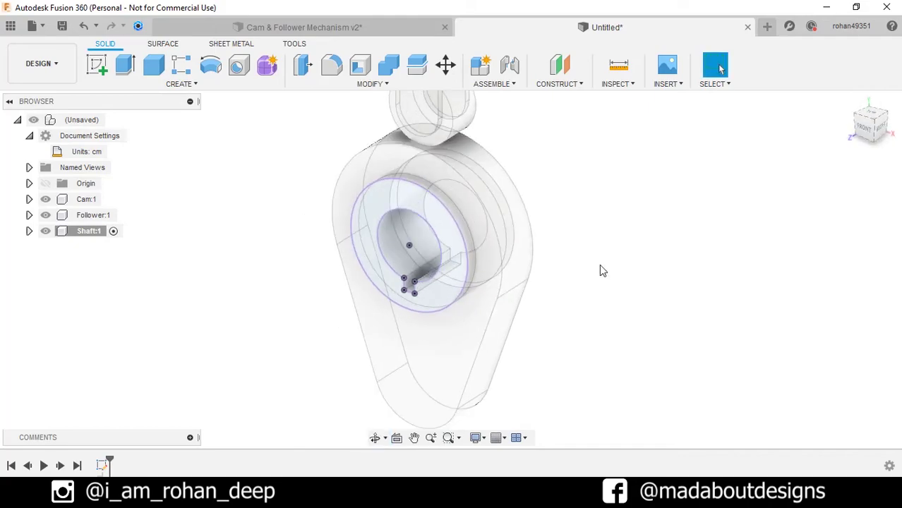
{"action": "left_click", "coordinate": [126, 69]}
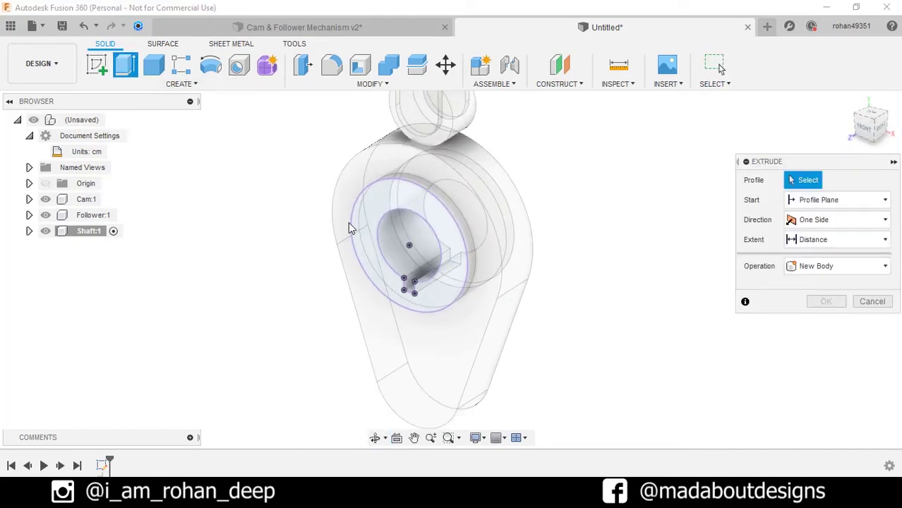
{"action": "middle_click_drag", "start_coordinate": [348, 228], "coordinate": [407, 235], "text": "shift"}
{"action": "left_click", "coordinate": [407, 235]}
{"action": "middle_click_drag", "start_coordinate": [402, 274], "coordinate": [386, 285], "text": "shift"}
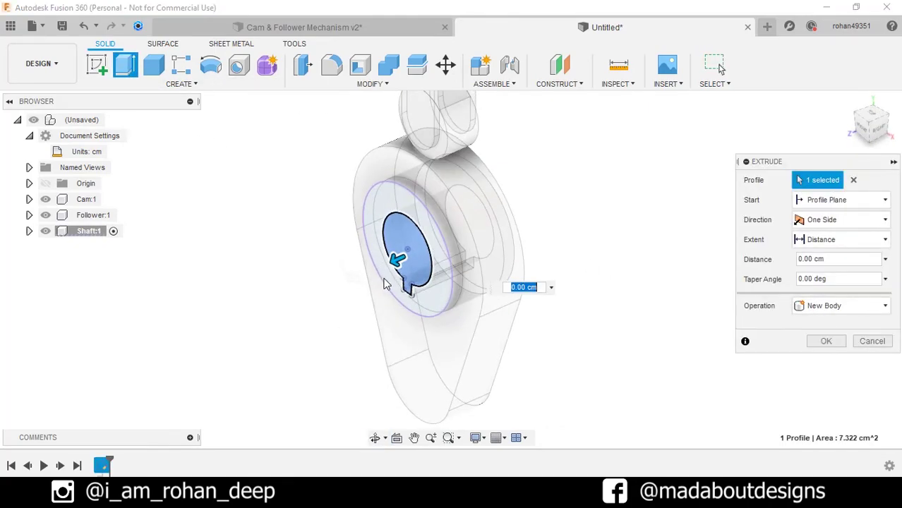
{"action": "left_click_drag", "start_coordinate": [395, 259], "coordinate": [408, 256]}
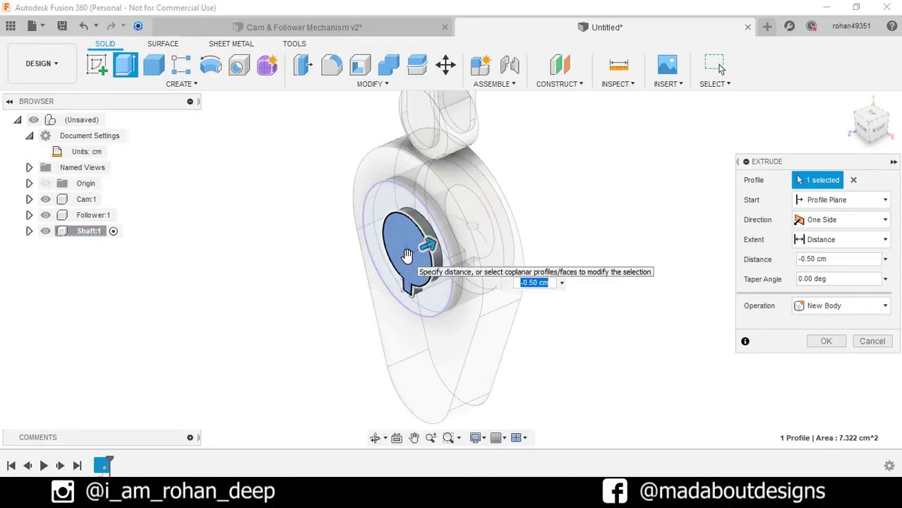
{"action": "type", "text": "-3"}
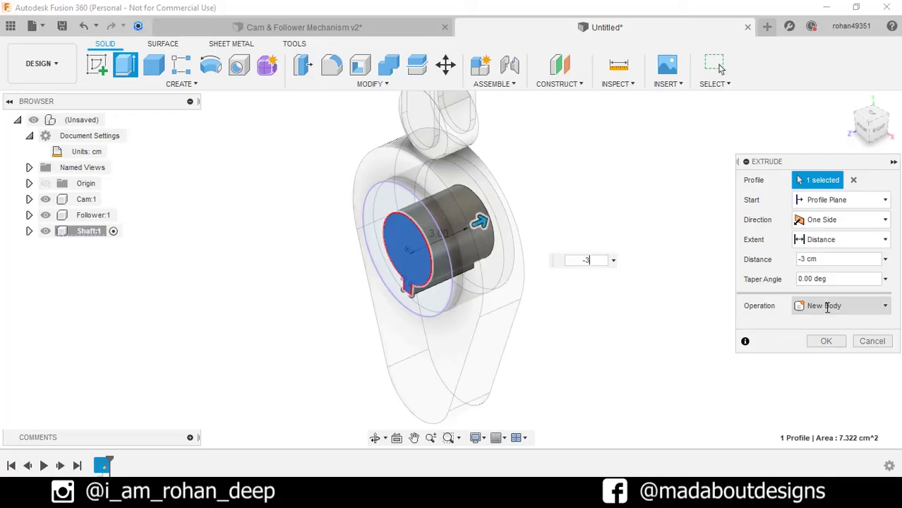
{"action": "left_click", "coordinate": [826, 341]}
Add a cylinder 3 cm in diameter and 18 cm high, centred on the shaft's rear end face, joined to the shaft.
{"action": "middle_click_drag", "start_coordinate": [799, 326], "coordinate": [618, 305], "text": "shift"}
{"action": "scroll", "coordinate": [703, 308], "scroll_direction": "down", "scroll_amount": 3}
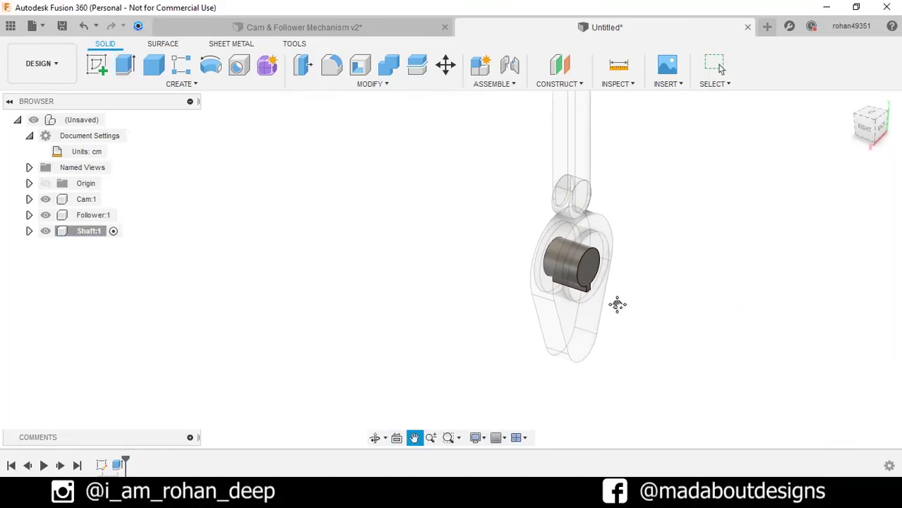
{"action": "key", "text": "Escape"}
{"action": "left_click", "coordinate": [159, 88]}
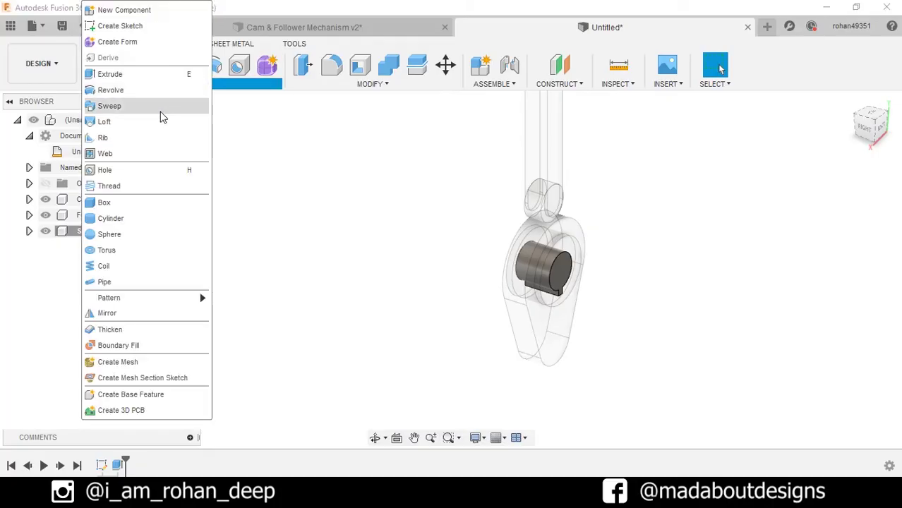
{"action": "left_click", "coordinate": [105, 203]}
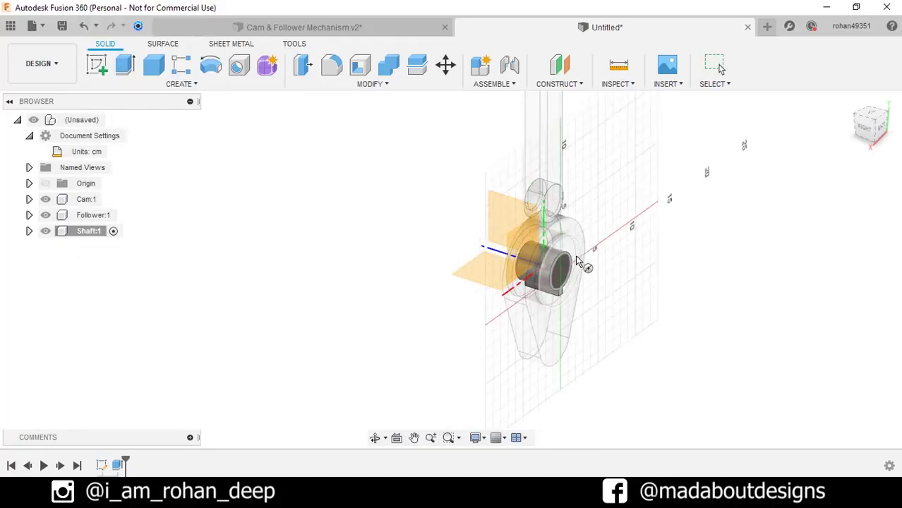
{"action": "middle_click_drag", "start_coordinate": [577, 261], "coordinate": [540, 296], "text": "shift"}
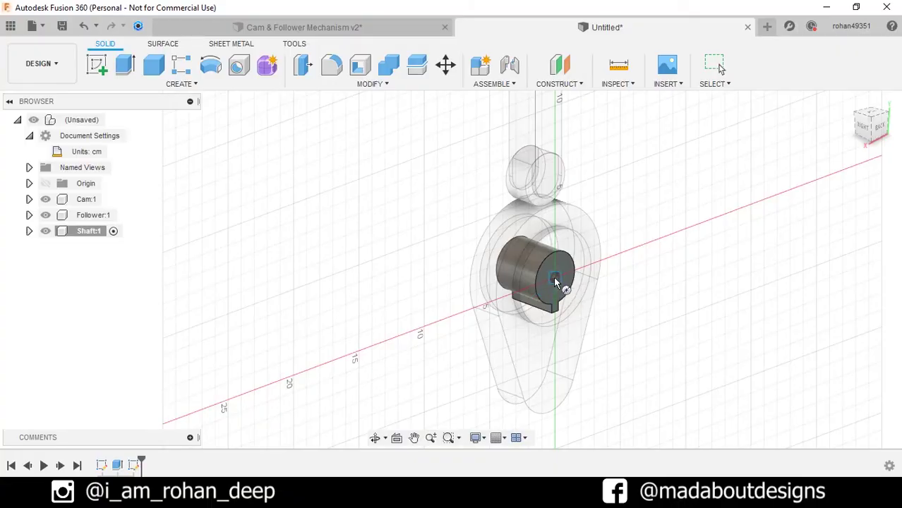
{"action": "left_click", "coordinate": [562, 293]}
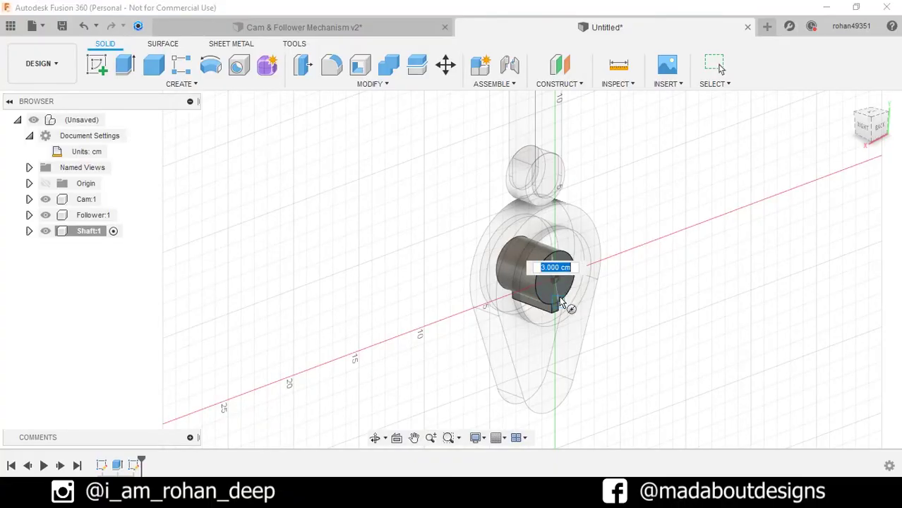
{"action": "left_click", "coordinate": [561, 304]}
{"action": "middle_click_drag", "start_coordinate": [558, 303], "coordinate": [599, 300], "text": "shift"}
{"action": "middle_click_drag", "start_coordinate": [585, 262], "coordinate": [447, 308], "text": "shift"}
{"action": "left_click_drag", "start_coordinate": [448, 308], "coordinate": [634, 293]}
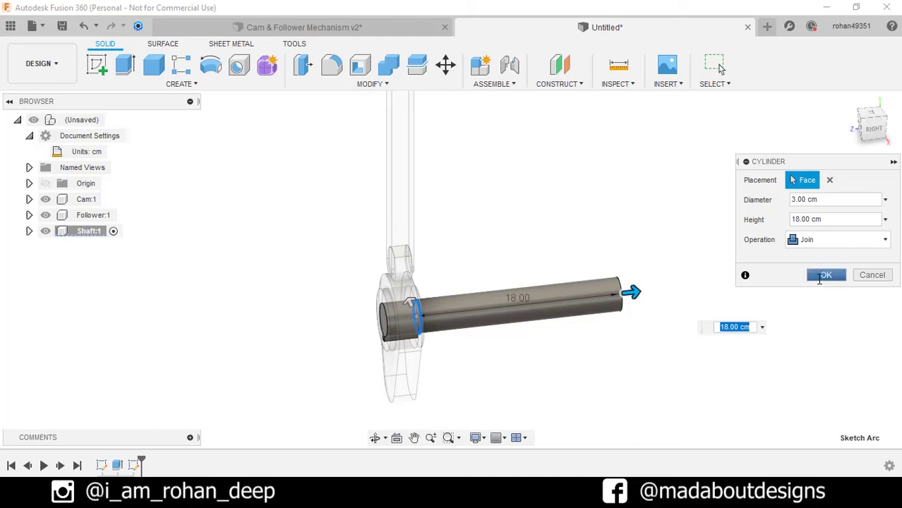
{"action": "left_click", "coordinate": [822, 275]}
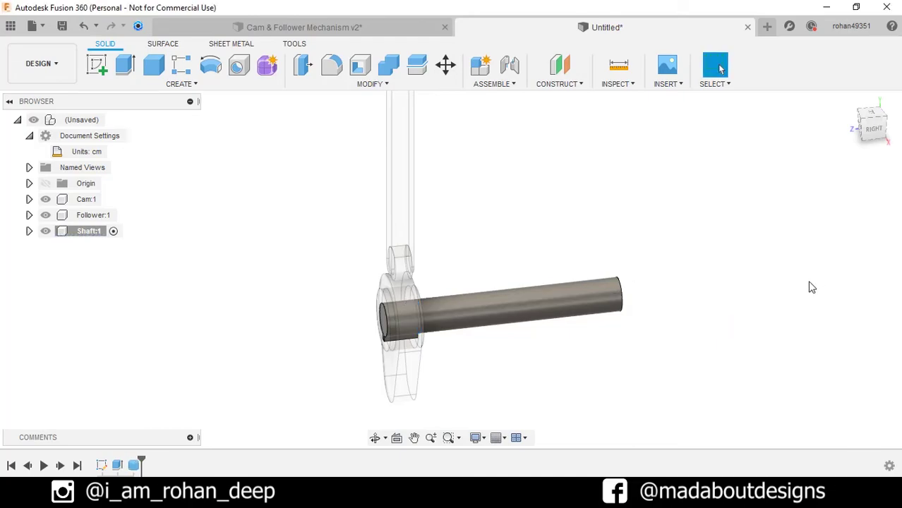
Activate the top-level assembly and create an empty component named Base inside it.
{"action": "middle_click_drag", "start_coordinate": [810, 287], "coordinate": [766, 304], "text": "shift"}
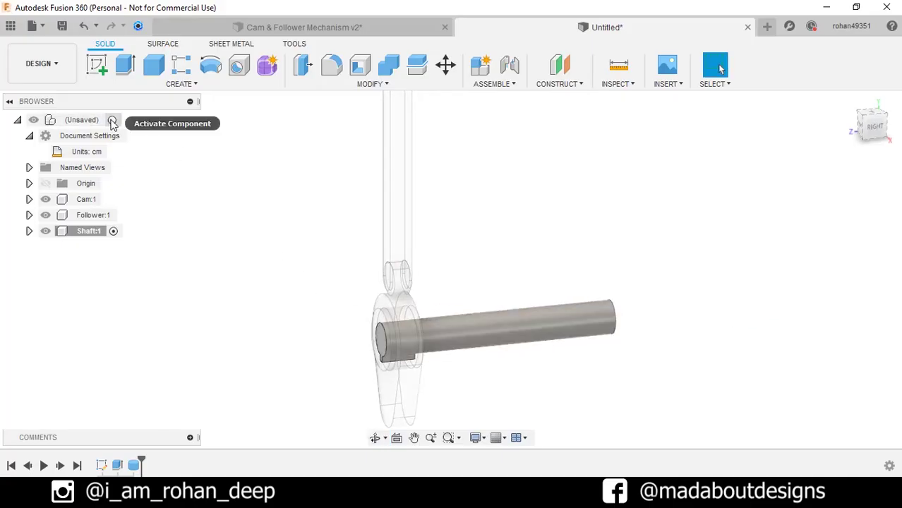
{"action": "left_click", "coordinate": [112, 120]}
{"action": "left_click", "coordinate": [482, 67]}
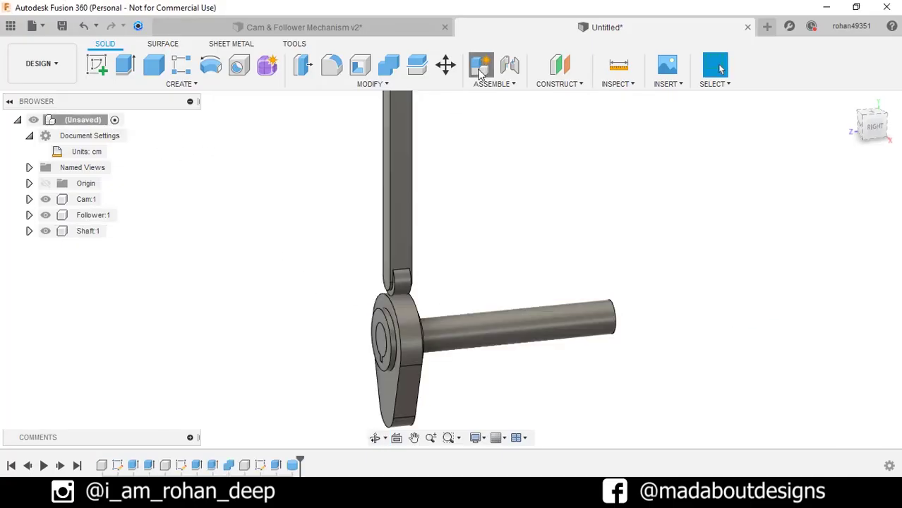
{"action": "left_click_drag", "start_coordinate": [792, 219], "coordinate": [713, 223]}
{"action": "type", "text": "Base"}
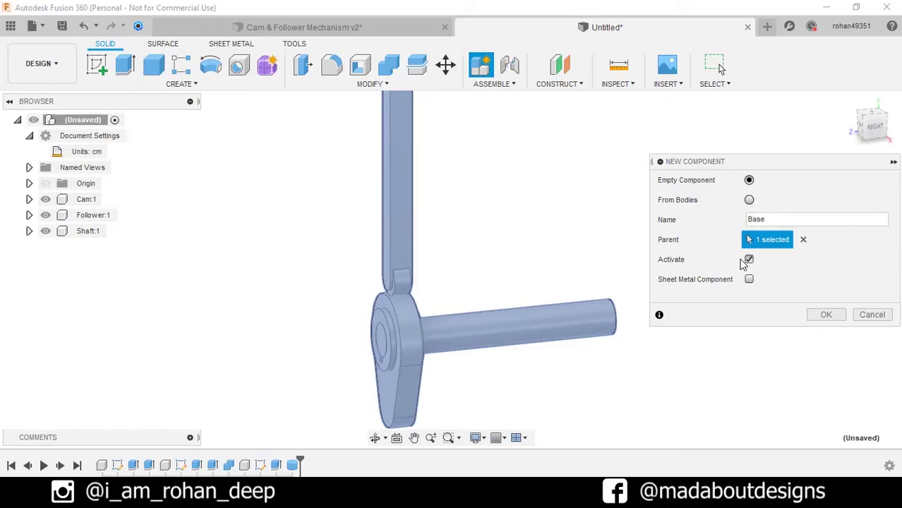
{"action": "left_click", "coordinate": [837, 318]}
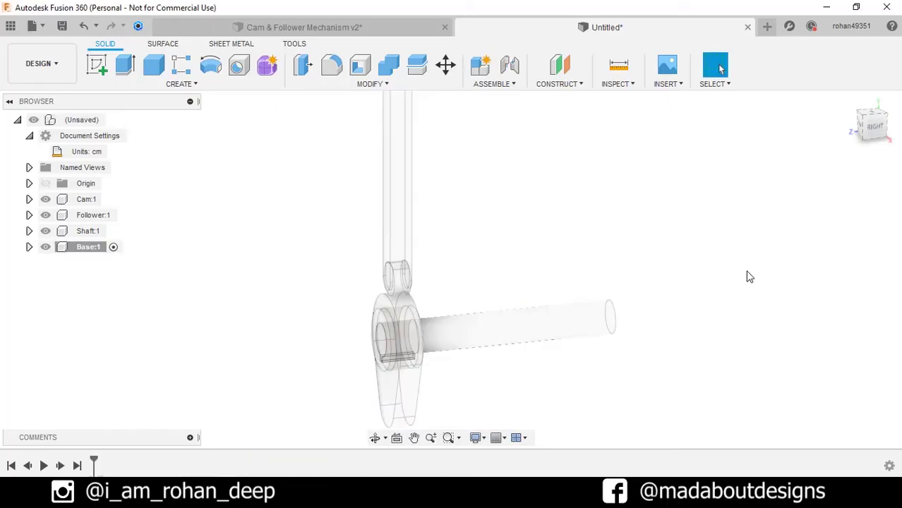
Start a Base sketch on the YZ plane in the right view and project the whole shaft body into it.
{"action": "left_click", "coordinate": [874, 130]}
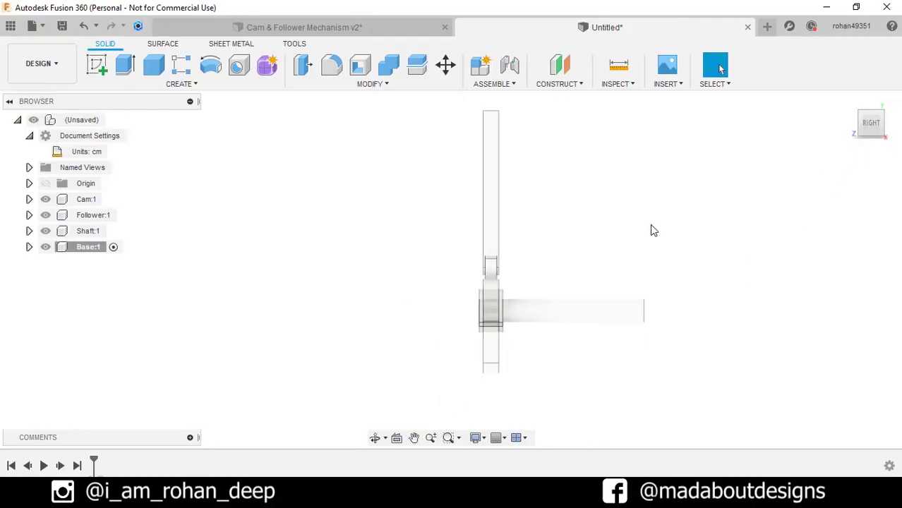
{"action": "left_click", "coordinate": [99, 65]}
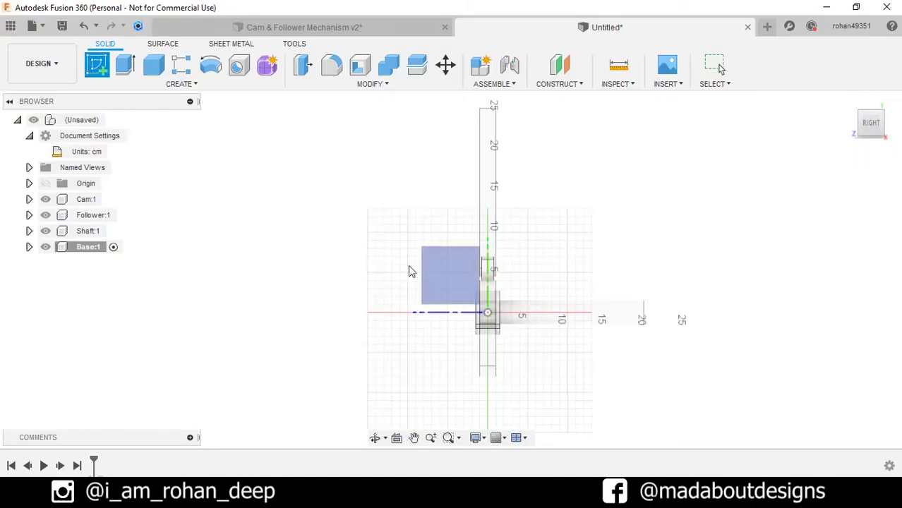
{"action": "left_click", "coordinate": [449, 268]}
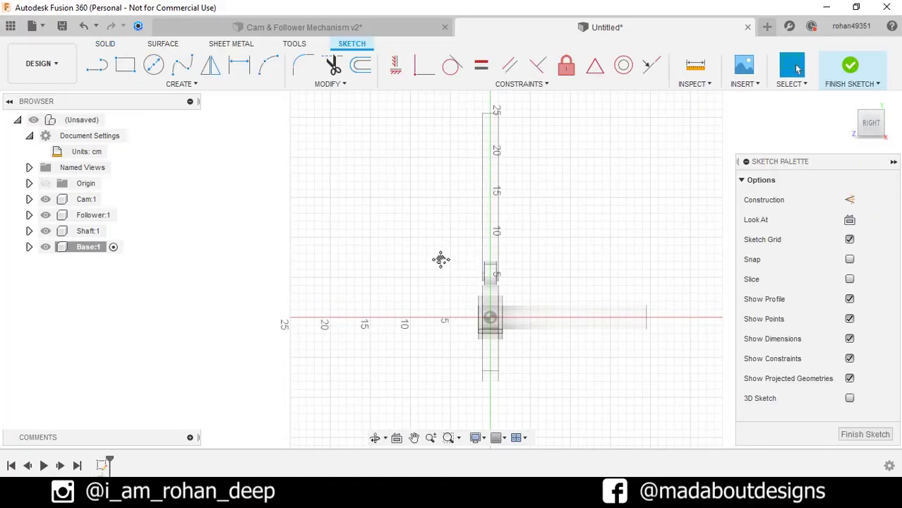
{"action": "key", "text": "p"}
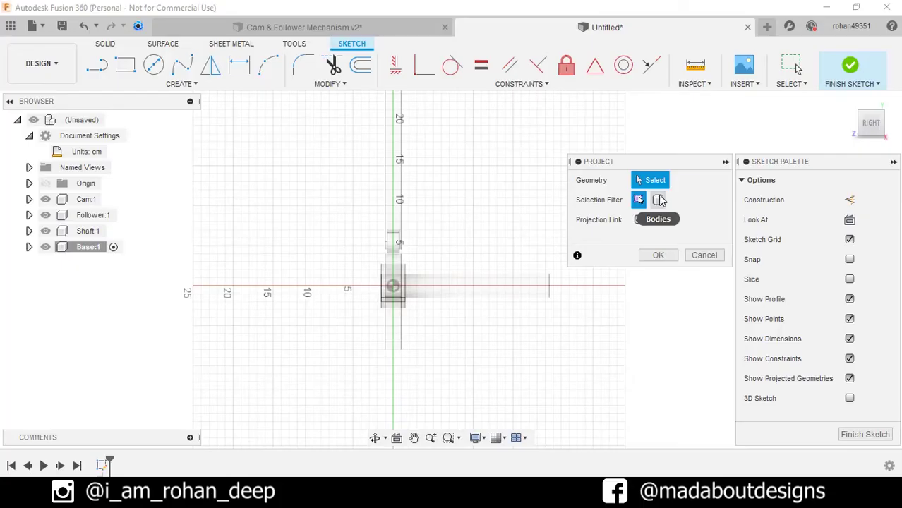
{"action": "left_click", "coordinate": [657, 201]}
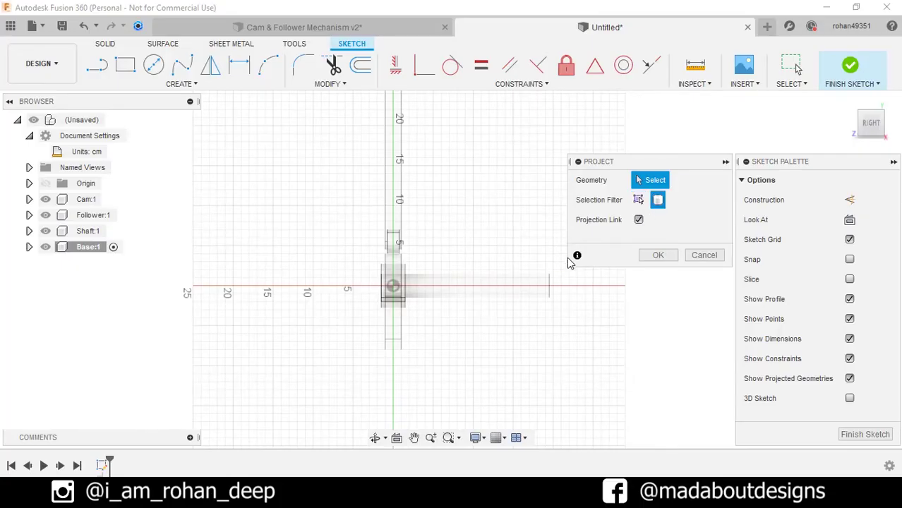
{"action": "left_click", "coordinate": [497, 287]}
{"action": "scroll", "coordinate": [494, 287], "scroll_direction": "up", "scroll_amount": 3}
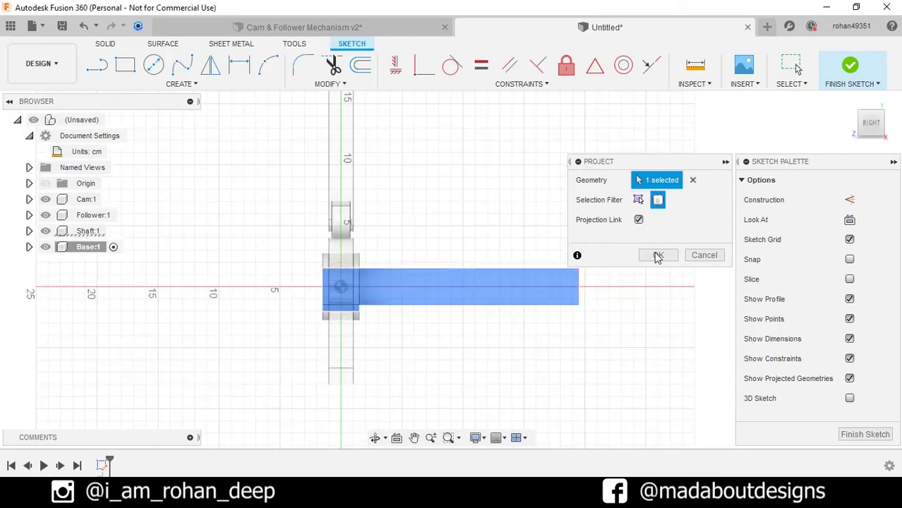
{"action": "left_click", "coordinate": [658, 256]}
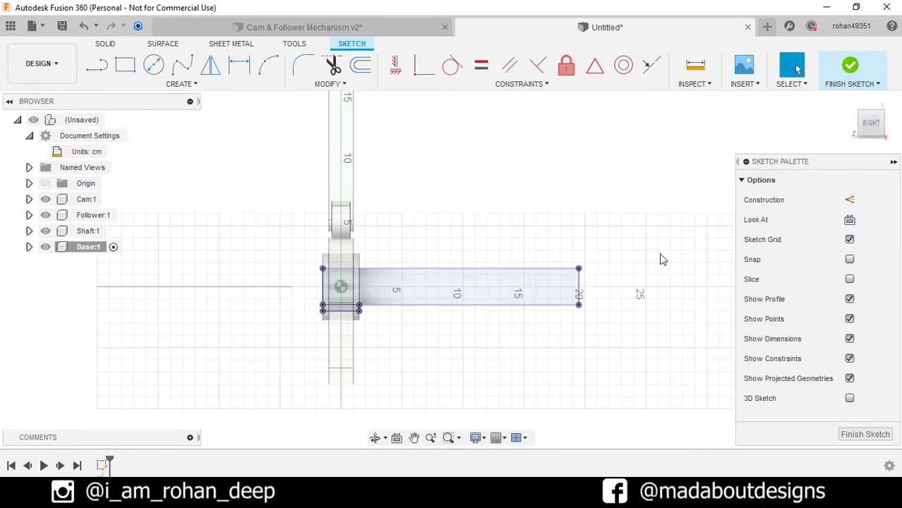
Draw a rectangle 4 cm long and 0.5 cm high sitting on the upper edge of the projected shaft.
{"action": "middle_click_drag", "start_coordinate": [660, 255], "coordinate": [642, 266]}
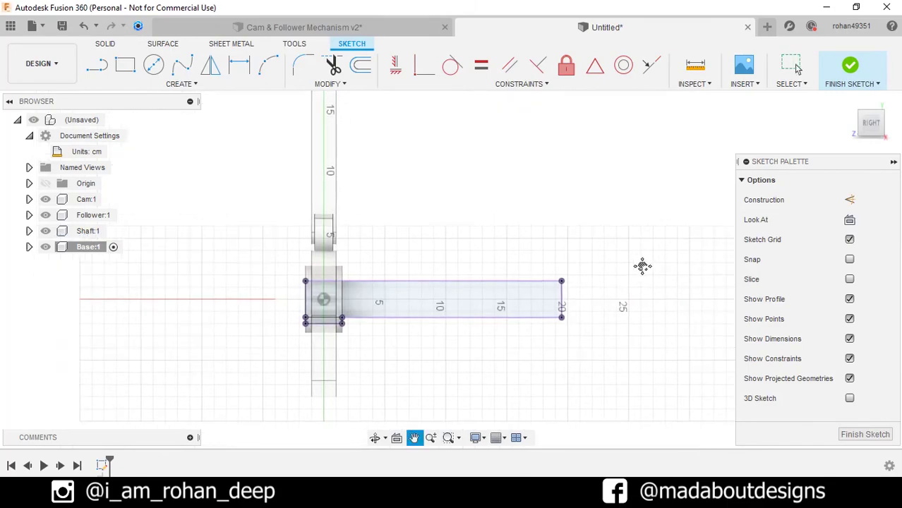
{"action": "left_click", "coordinate": [125, 65]}
{"action": "scroll", "coordinate": [392, 282], "scroll_direction": "up", "scroll_amount": 3}
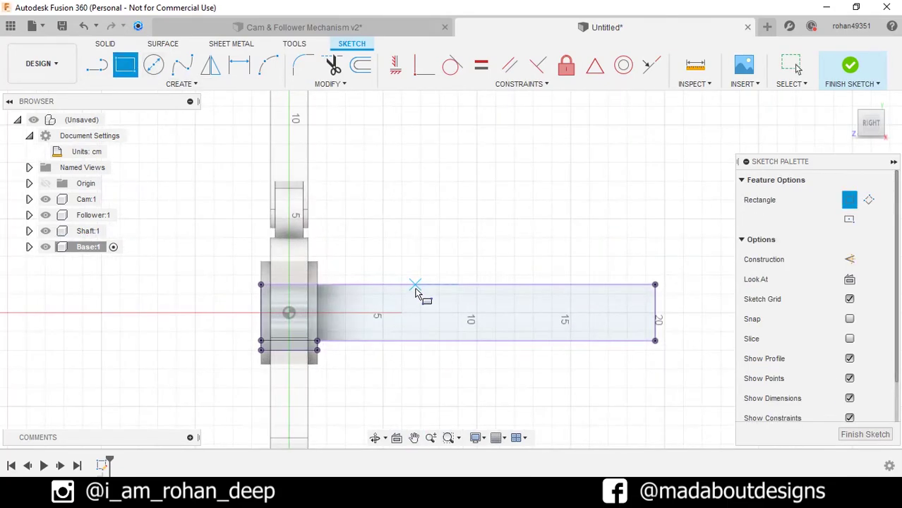
{"action": "left_click", "coordinate": [415, 284]}
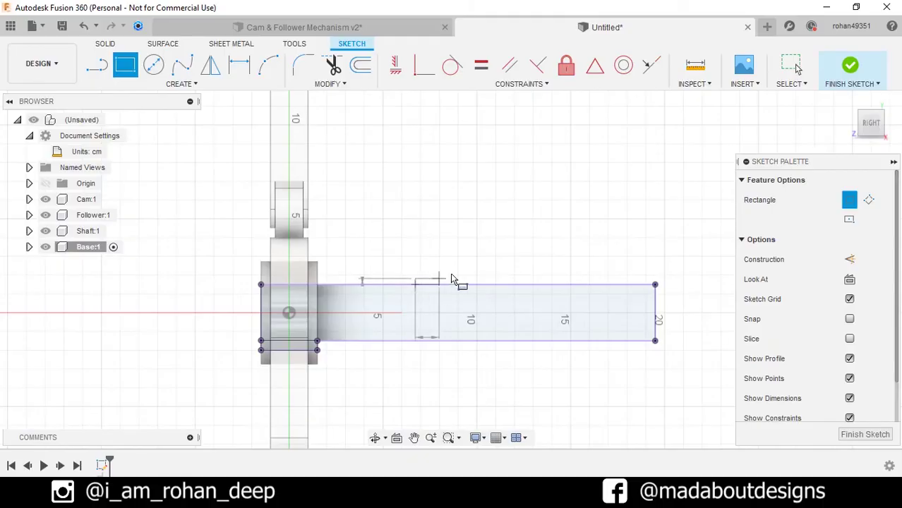
{"action": "key", "text": "Tab"}
{"action": "type", "text": "4"}
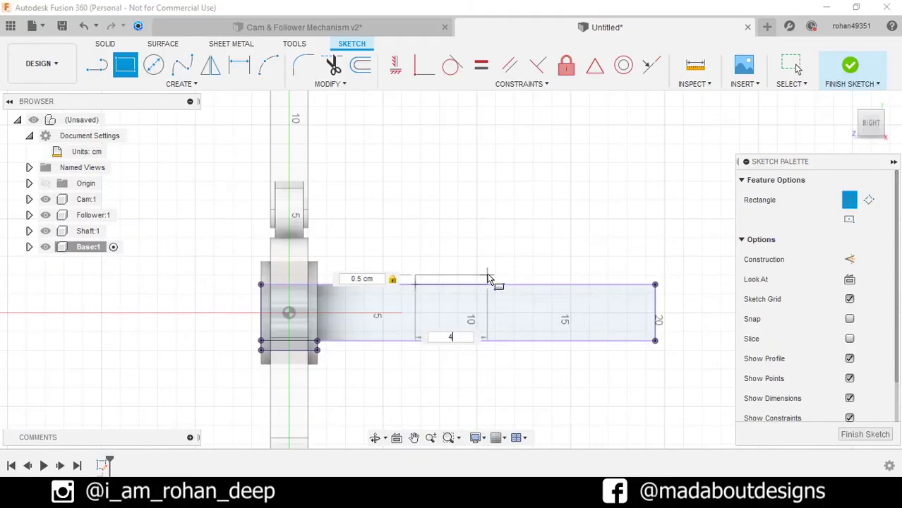
{"action": "key", "text": "Tab"}
{"action": "key", "text": "Return"}
{"action": "key", "text": "Escape"}
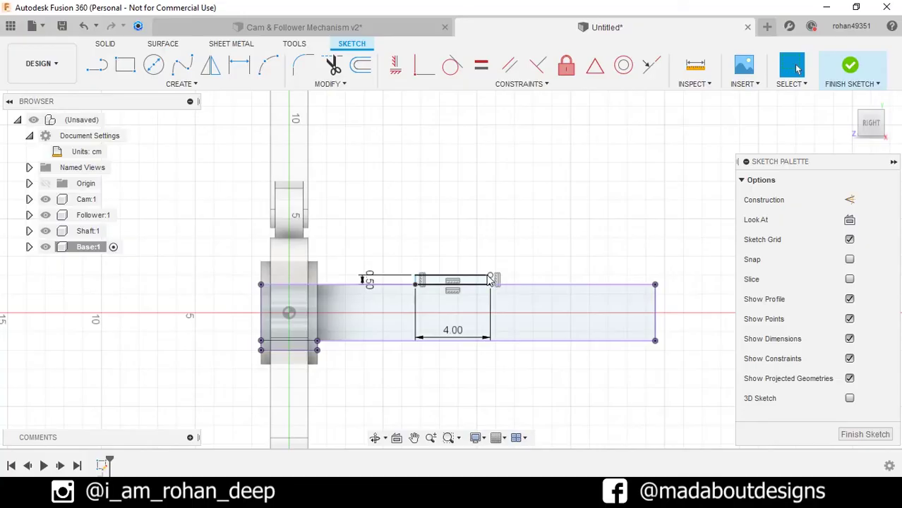
Dimension the rectangle's lower corner nearest the cam at 6 cm from the rear edge of the cam hub.
{"action": "left_click", "coordinate": [239, 65]}
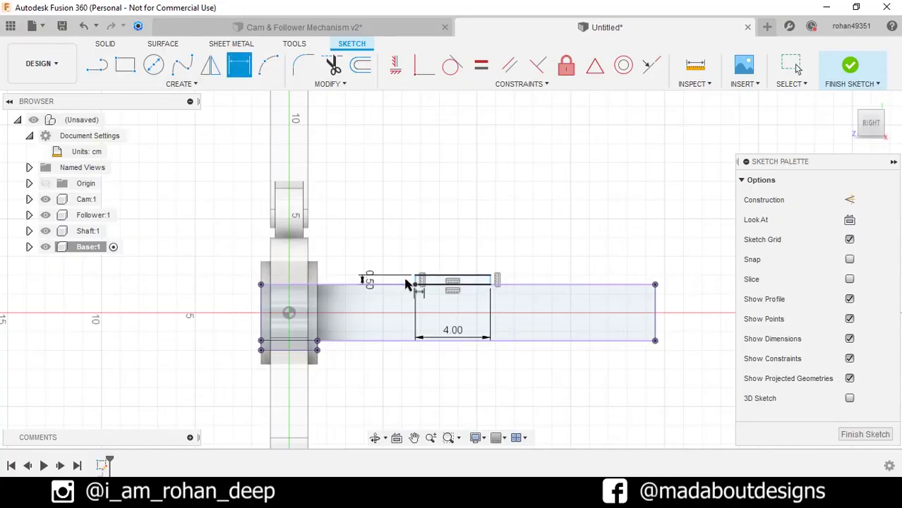
{"action": "scroll", "coordinate": [404, 285], "scroll_direction": "up", "scroll_amount": 3}
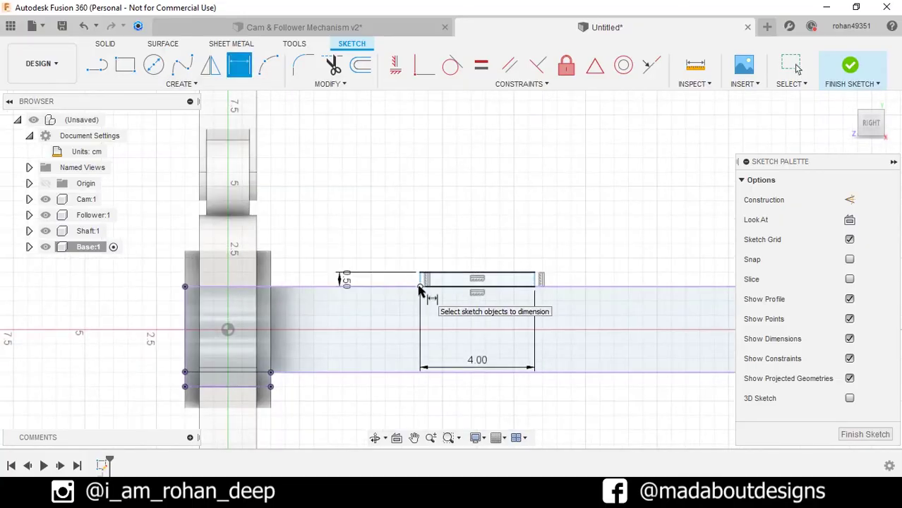
{"action": "left_click", "coordinate": [354, 290]}
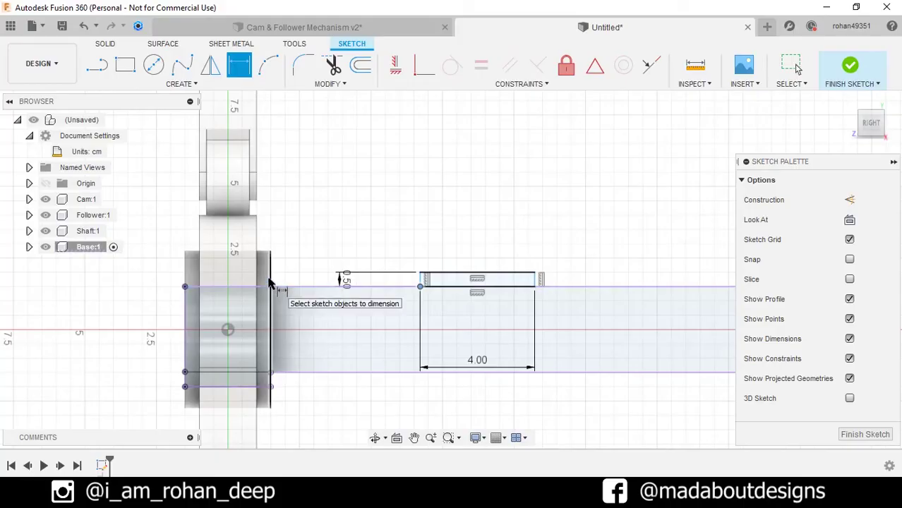
{"action": "left_click", "coordinate": [271, 281]}
{"action": "left_click", "coordinate": [318, 236]}
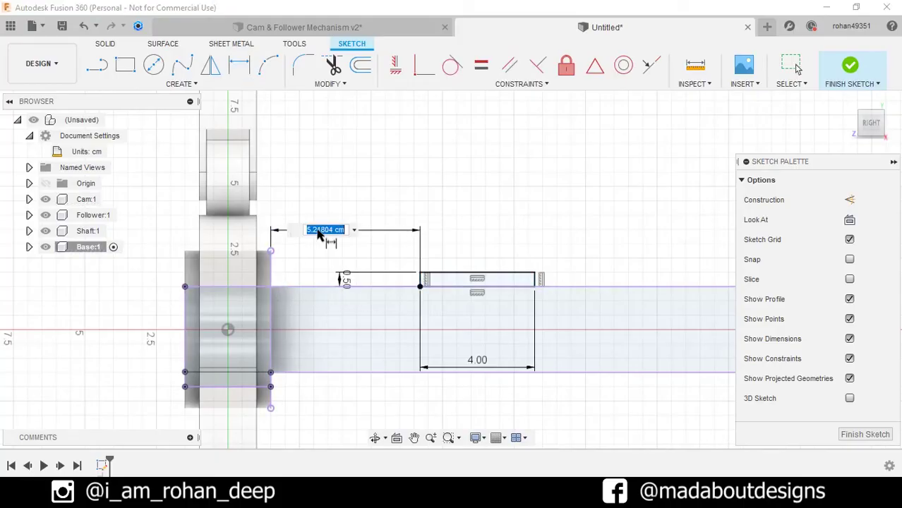
{"action": "key", "text": "Return"}
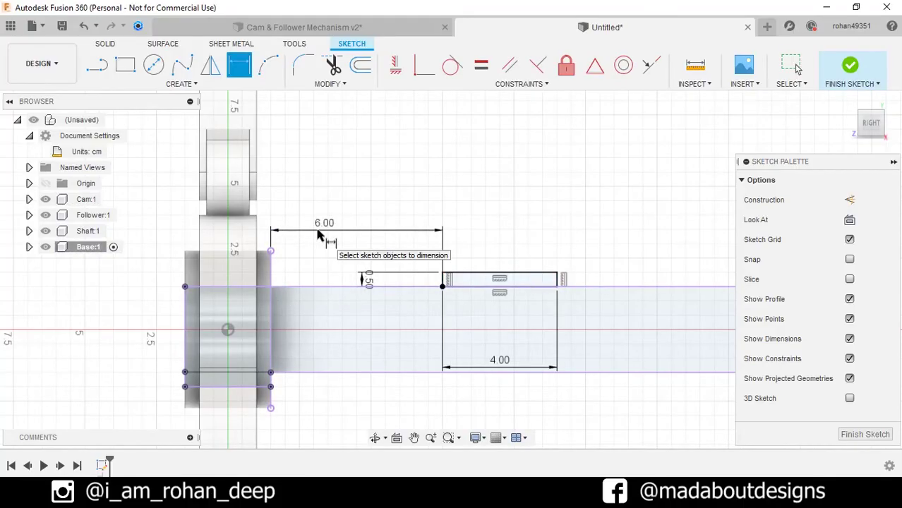
Draw a vertical line 16 cm long upward from the midpoint of the rectangle's lower edge.
{"action": "left_click", "coordinate": [96, 65]}
{"action": "scroll", "coordinate": [335, 171], "scroll_direction": "down", "scroll_amount": 1}
{"action": "scroll", "coordinate": [334, 171], "scroll_direction": "down", "scroll_amount": 2}
{"action": "middle_click_drag", "start_coordinate": [361, 161], "coordinate": [371, 238]}
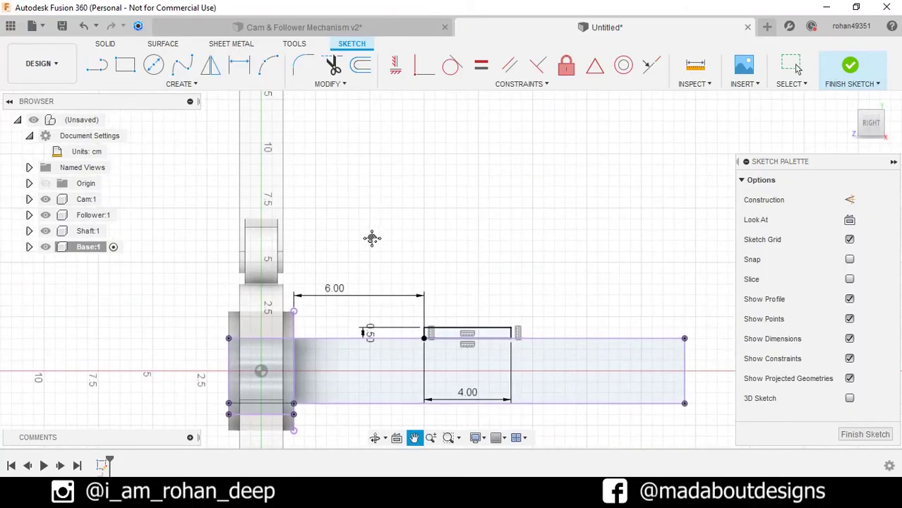
{"action": "scroll", "coordinate": [372, 239], "scroll_direction": "down", "scroll_amount": 1}
{"action": "middle_click_drag", "start_coordinate": [449, 243], "coordinate": [467, 323]}
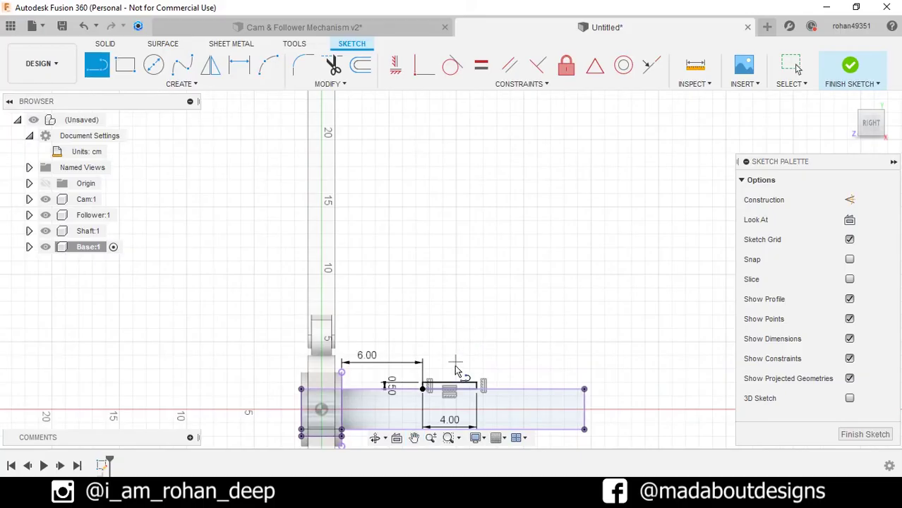
{"action": "scroll", "coordinate": [451, 390], "scroll_direction": "up", "scroll_amount": 2}
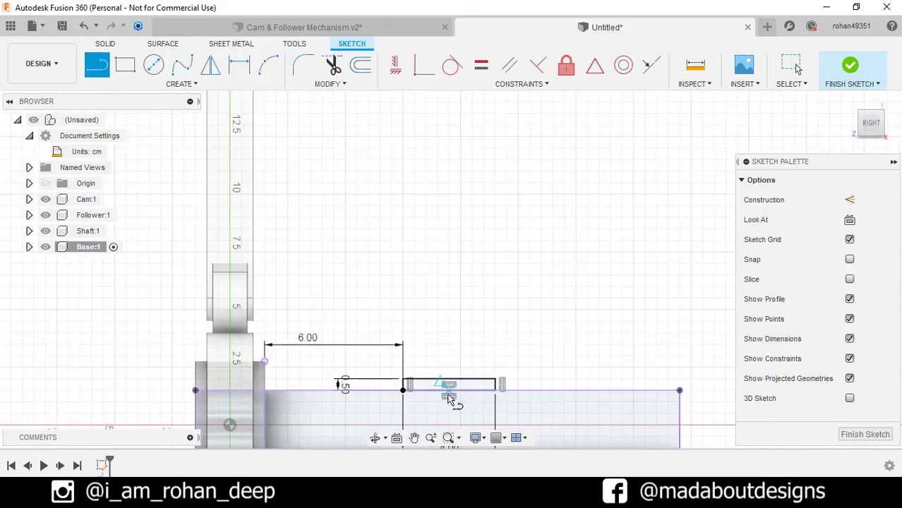
{"action": "left_click", "coordinate": [449, 384]}
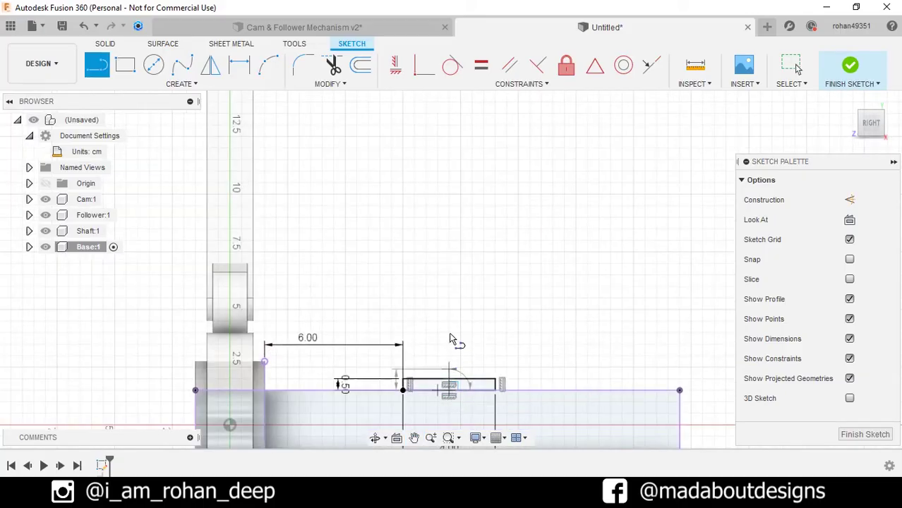
{"action": "scroll", "coordinate": [455, 255], "scroll_direction": "down", "scroll_amount": 2}
{"action": "middle_click_drag", "start_coordinate": [461, 258], "coordinate": [451, 309]}
{"action": "type", "text": "16"}
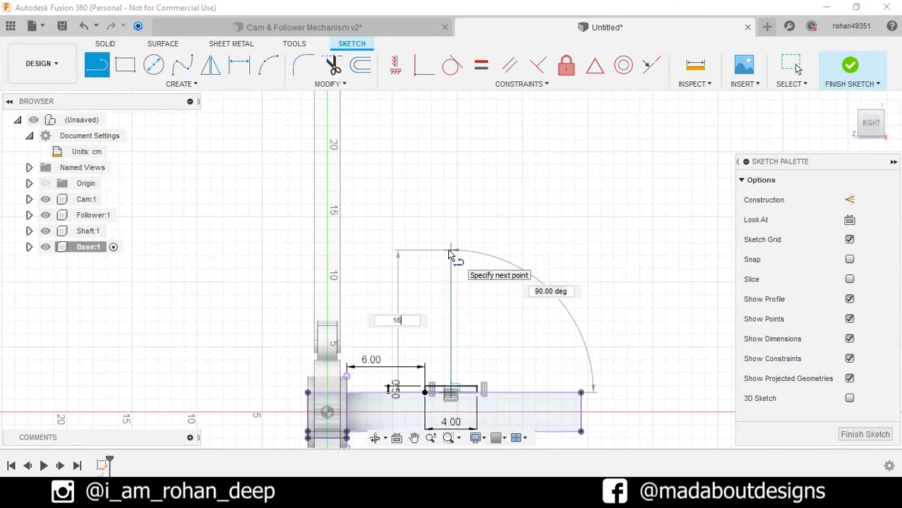
{"action": "key", "text": "Tab"}
{"action": "key", "text": "Return"}
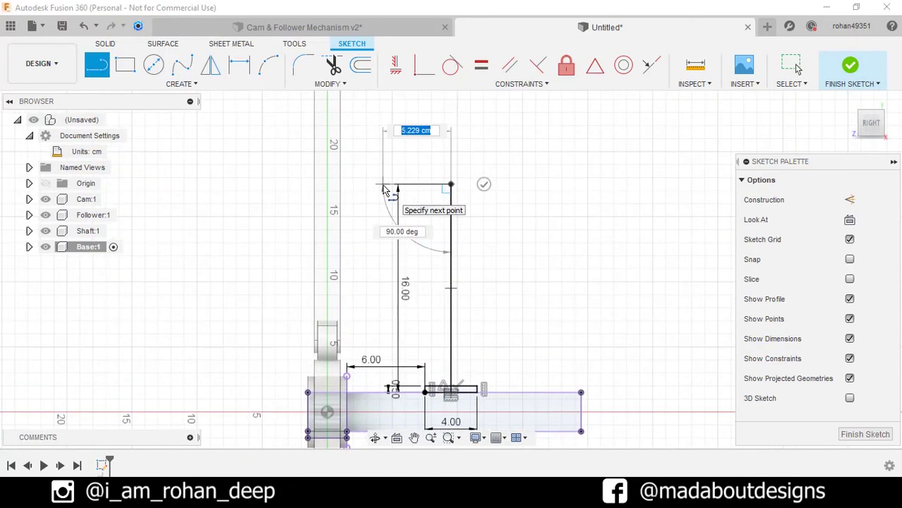
Continue from the vertical line's upper end with an 8 cm horizontal line toward the follower and end the chain.
{"action": "key", "text": "Tab"}
{"action": "key", "text": "Return"}
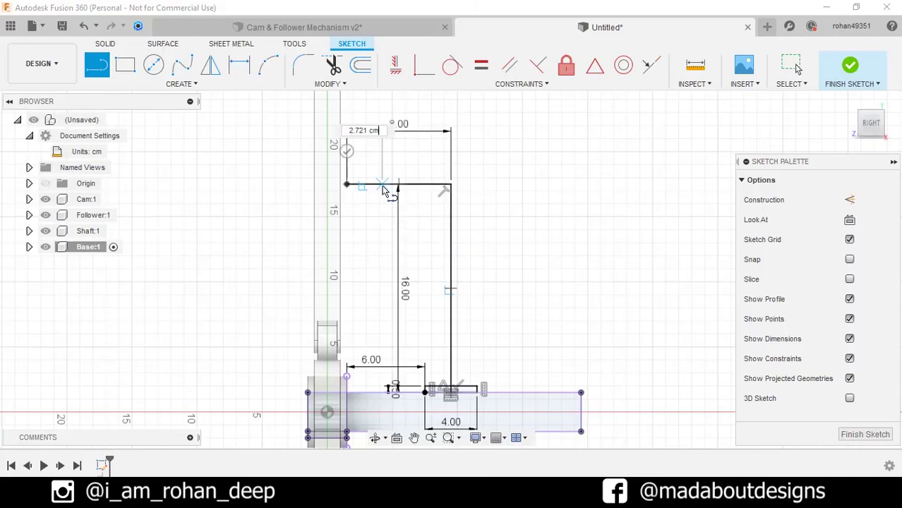
{"action": "key", "text": "Escape"}
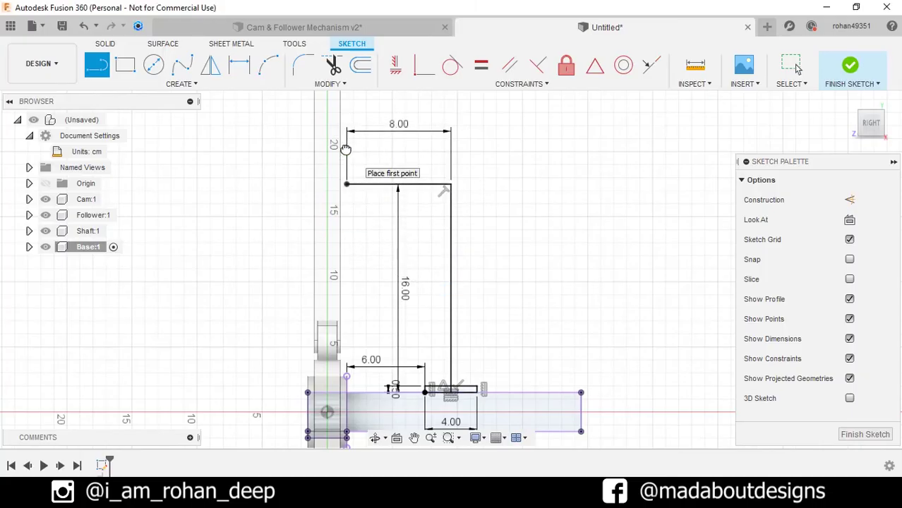
Fillet the corner between the vertical and horizontal lines with a 3 cm radius and finish the sketch.
{"action": "left_click", "coordinate": [307, 64]}
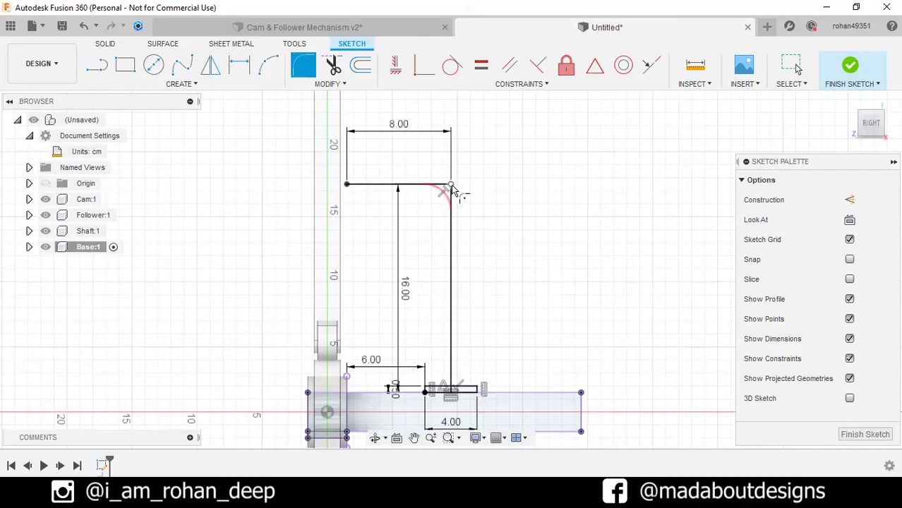
{"action": "left_click", "coordinate": [452, 184]}
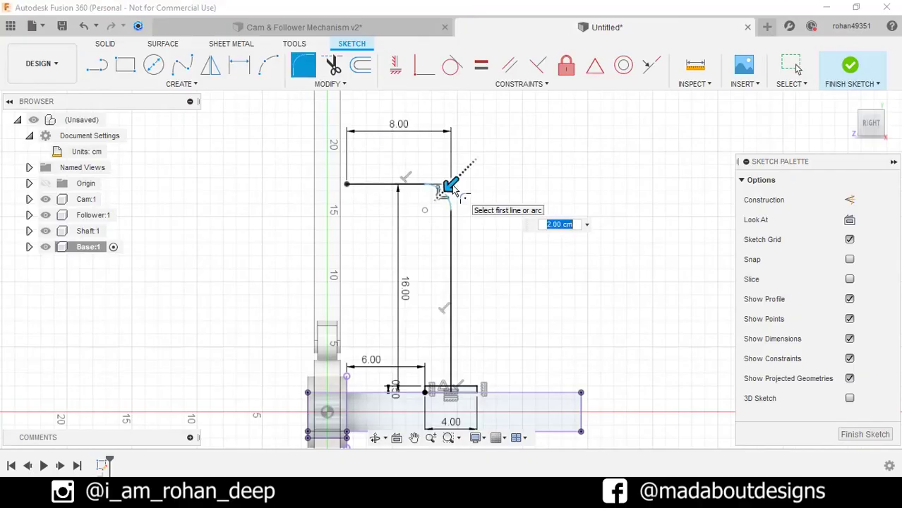
{"action": "type", "text": "3"}
{"action": "key", "text": "Return"}
{"action": "key", "text": "Escape"}
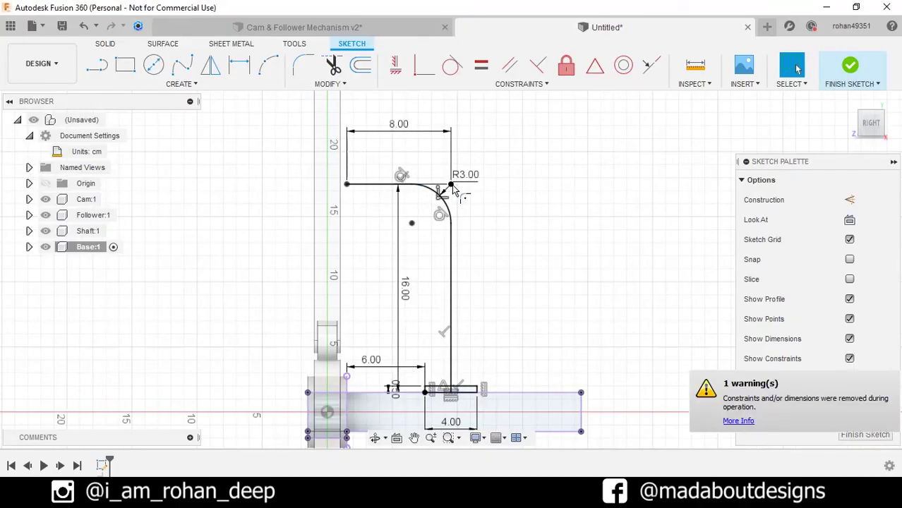
{"action": "left_click", "coordinate": [851, 71]}
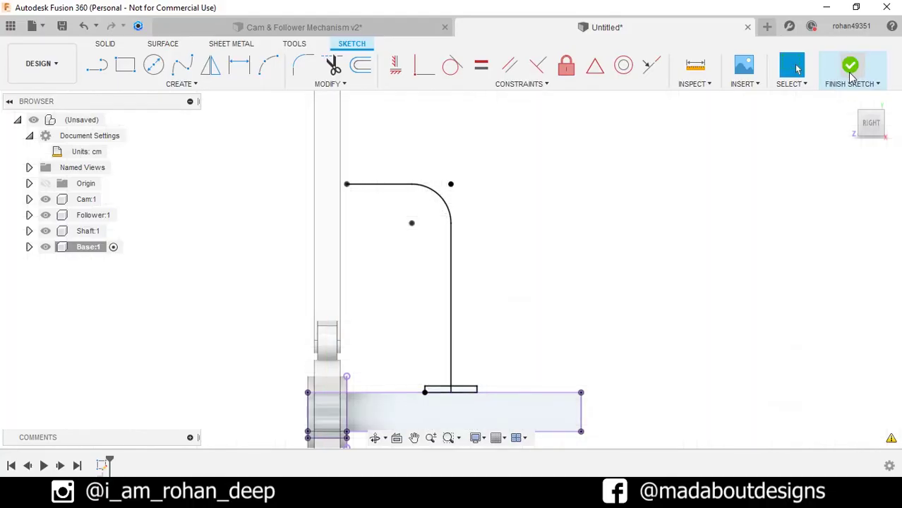
Revolve both halves of the small rectangle fully around the shaft's cylindrical axis as a new body.
{"action": "scroll", "coordinate": [625, 269], "scroll_direction": "down", "scroll_amount": 2}
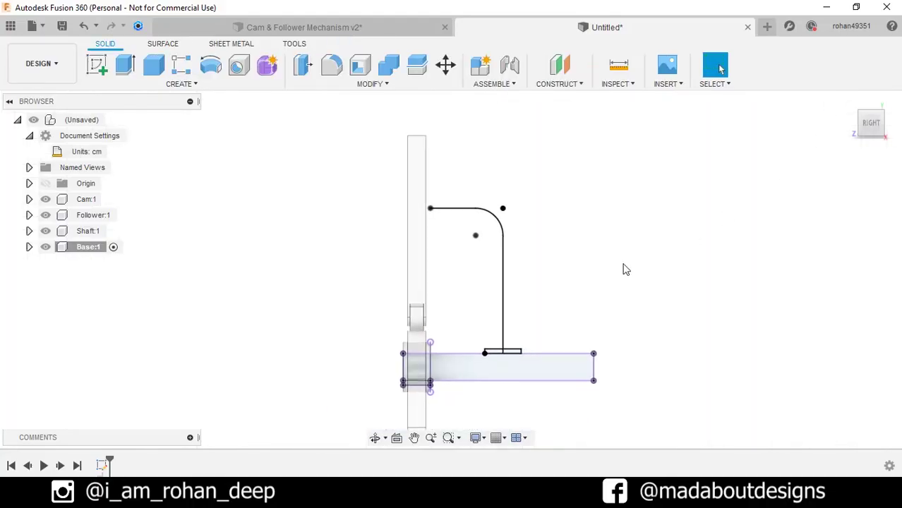
{"action": "left_click", "coordinate": [214, 85]}
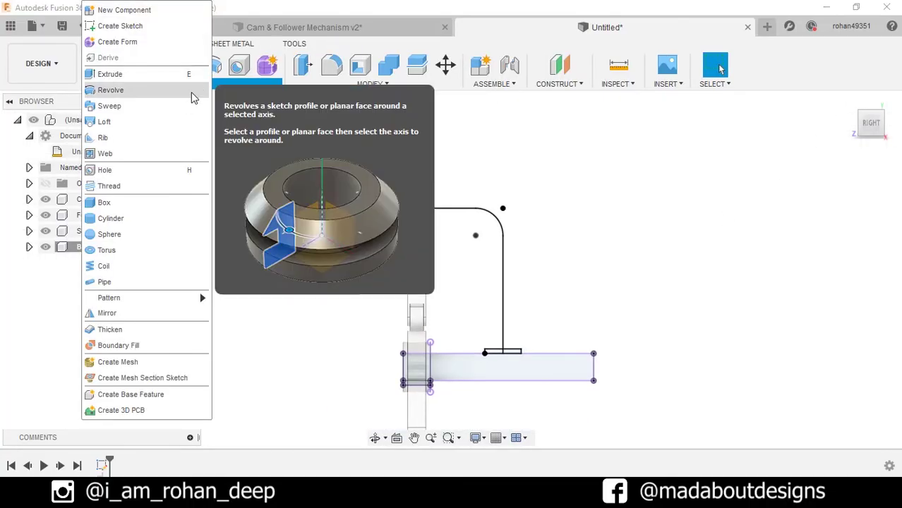
{"action": "left_click", "coordinate": [195, 89]}
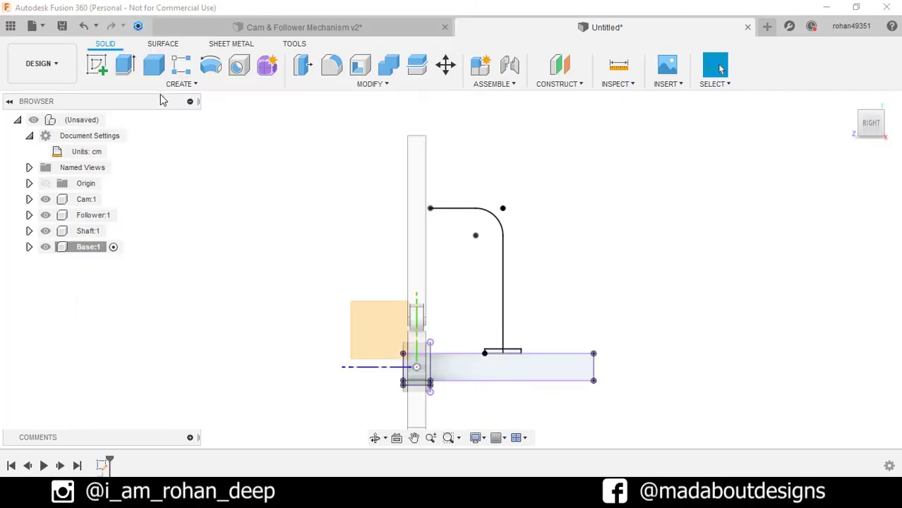
{"action": "middle_click_drag", "start_coordinate": [513, 347], "coordinate": [590, 343], "text": "shift"}
{"action": "scroll", "coordinate": [504, 343], "scroll_direction": "up", "scroll_amount": 3}
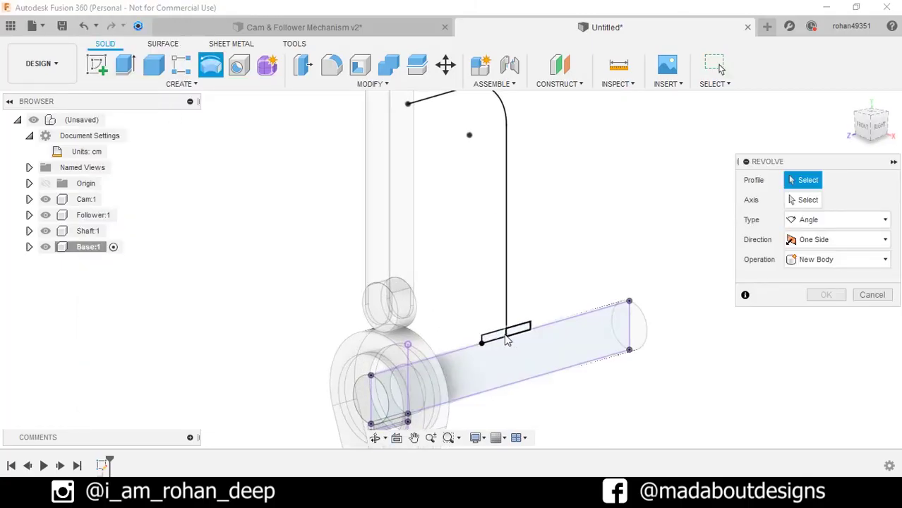
{"action": "left_click", "coordinate": [498, 337]}
{"action": "left_click", "coordinate": [533, 319]}
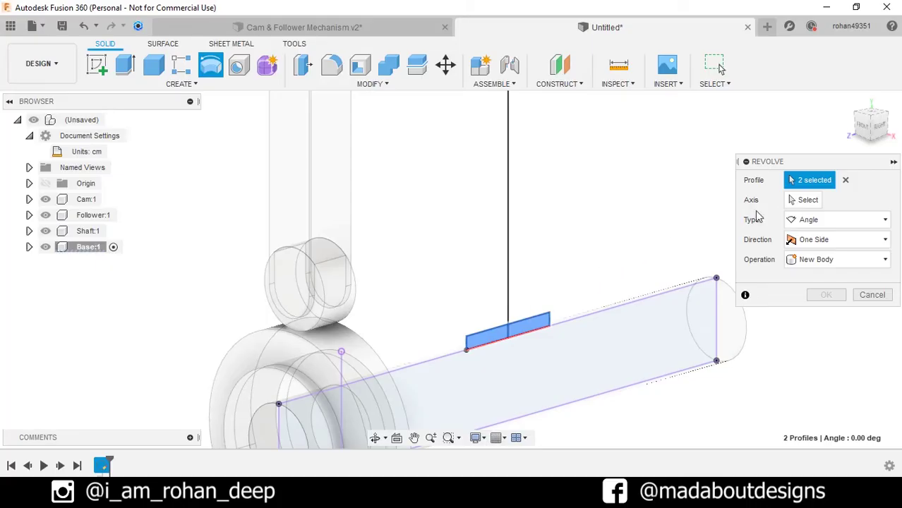
{"action": "left_click", "coordinate": [804, 201]}
{"action": "scroll", "coordinate": [653, 206], "scroll_direction": "down", "scroll_amount": 3}
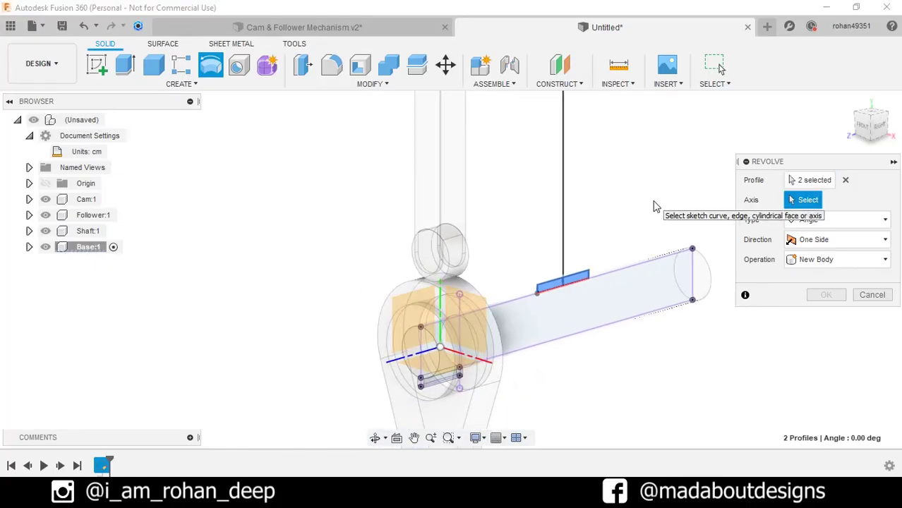
{"action": "middle_click_drag", "start_coordinate": [394, 224], "coordinate": [330, 211]}
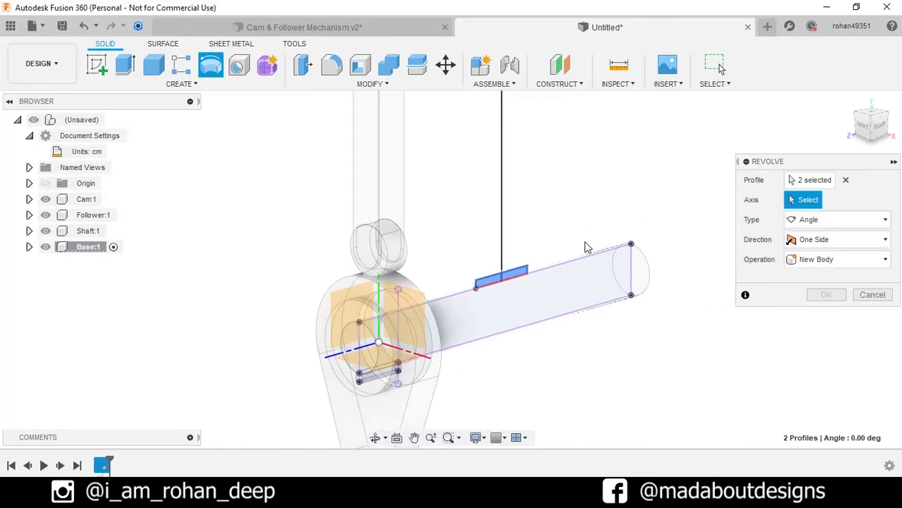
{"action": "left_click", "coordinate": [644, 267]}
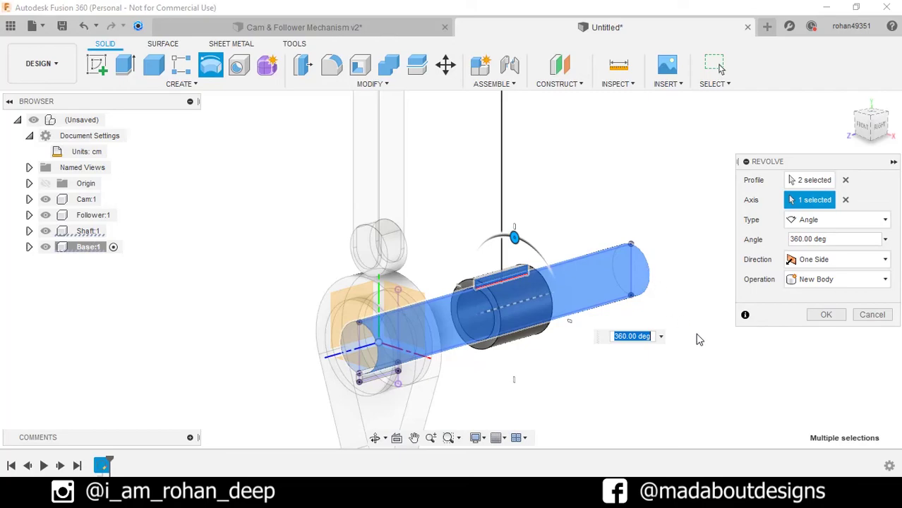
{"action": "left_click", "coordinate": [808, 221]}
{"action": "left_click", "coordinate": [806, 271]}
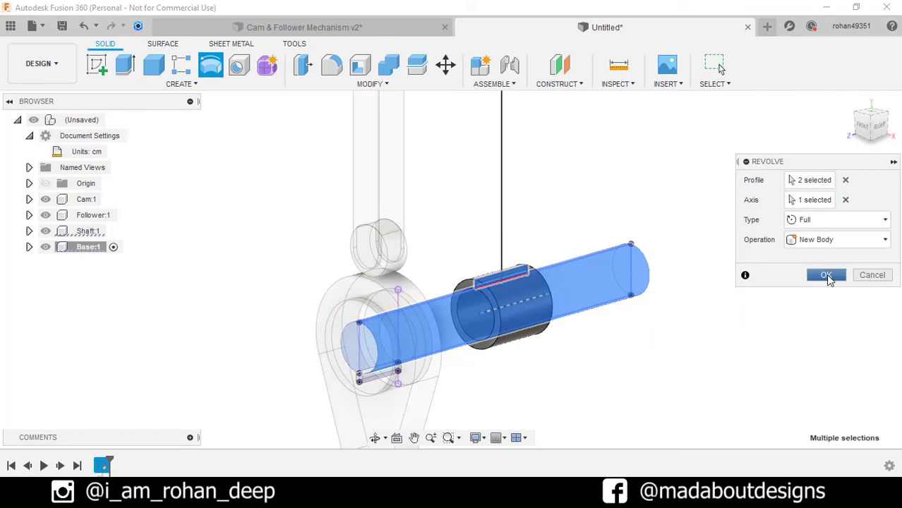
{"action": "left_click", "coordinate": [826, 276]}
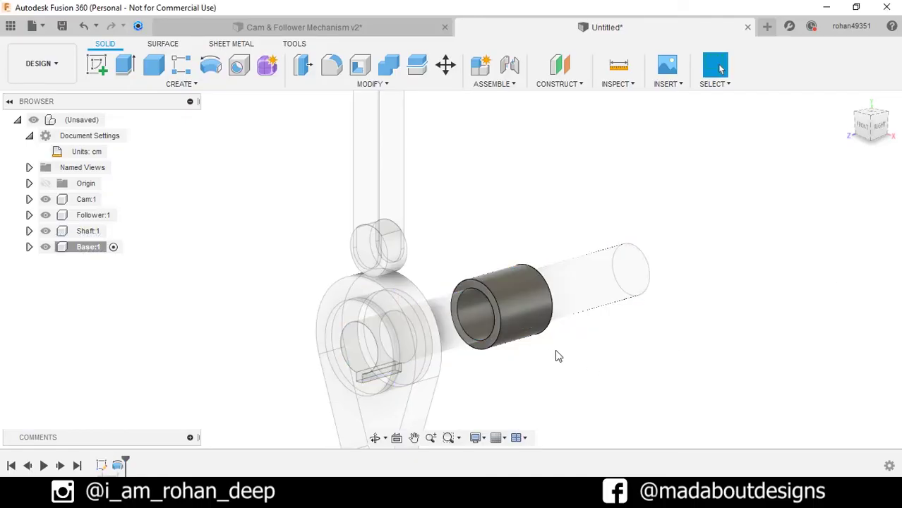
Make the Base component's Sketch1 visible again.
{"action": "left_click", "coordinate": [29, 247]}
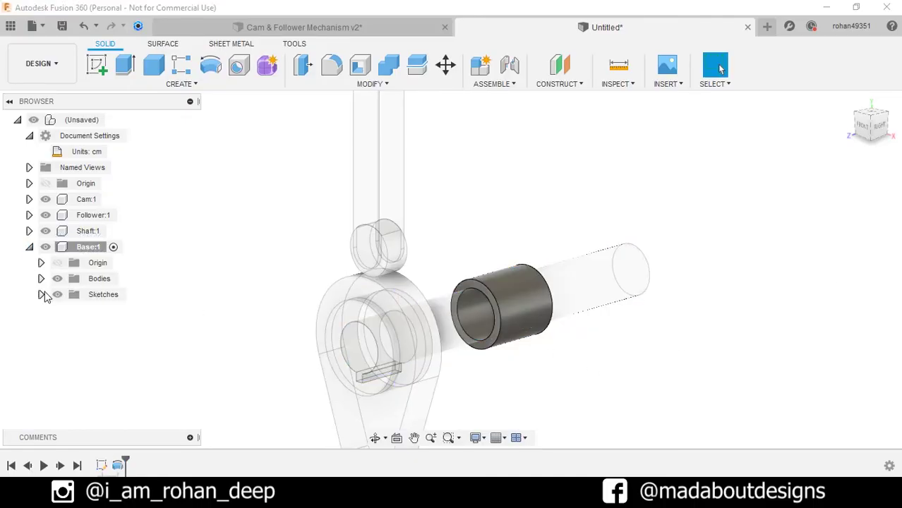
{"action": "left_click", "coordinate": [42, 295]}
{"action": "left_click", "coordinate": [70, 311]}
Create a solid circular pipe with a 2 cm section along the bent sketch path as a new body.
{"action": "scroll", "coordinate": [238, 239], "scroll_direction": "down", "scroll_amount": 2}
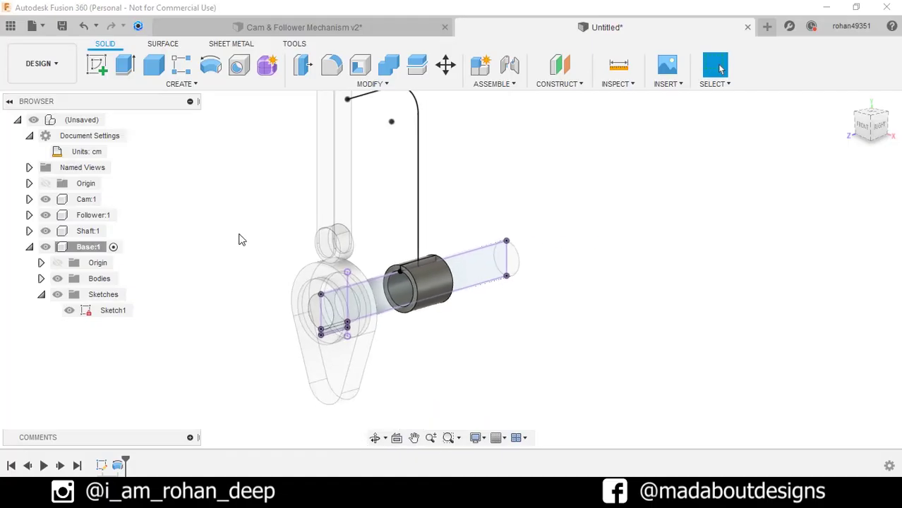
{"action": "left_click", "coordinate": [196, 87]}
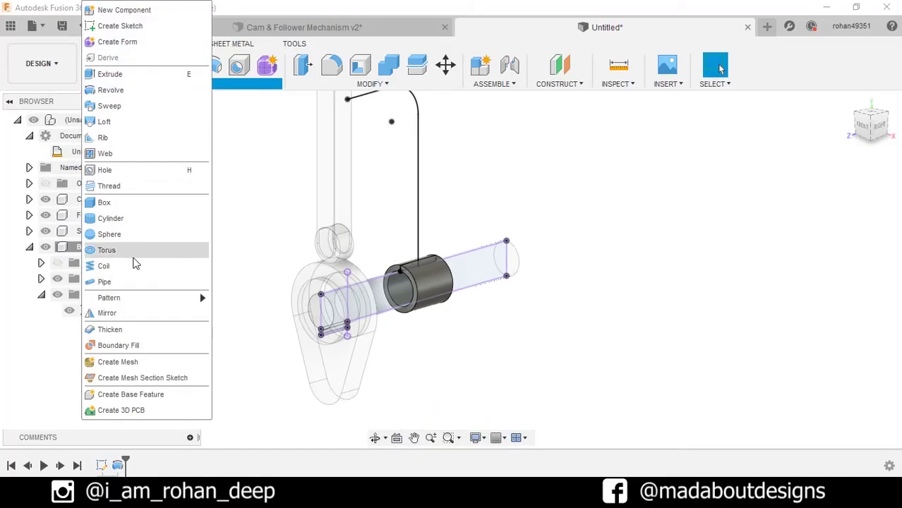
{"action": "left_click", "coordinate": [104, 281]}
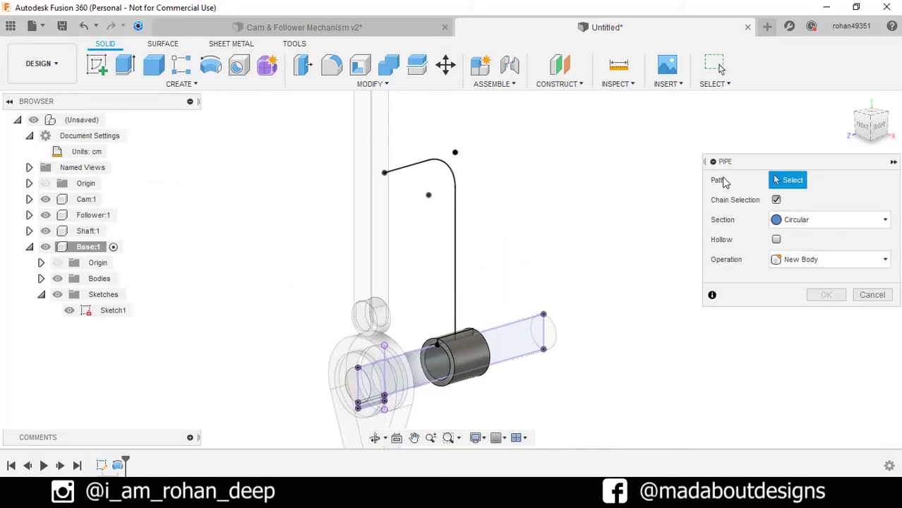
{"action": "left_click", "coordinate": [455, 189]}
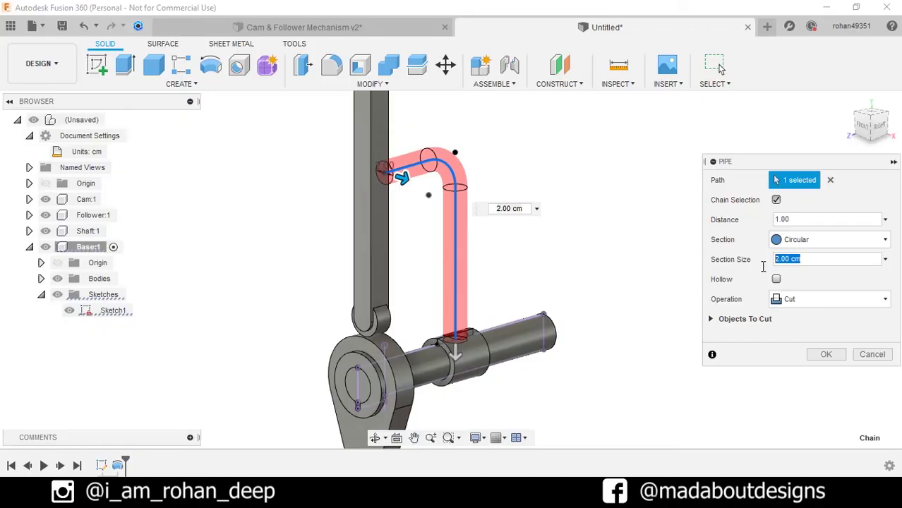
{"action": "left_click", "coordinate": [795, 302]}
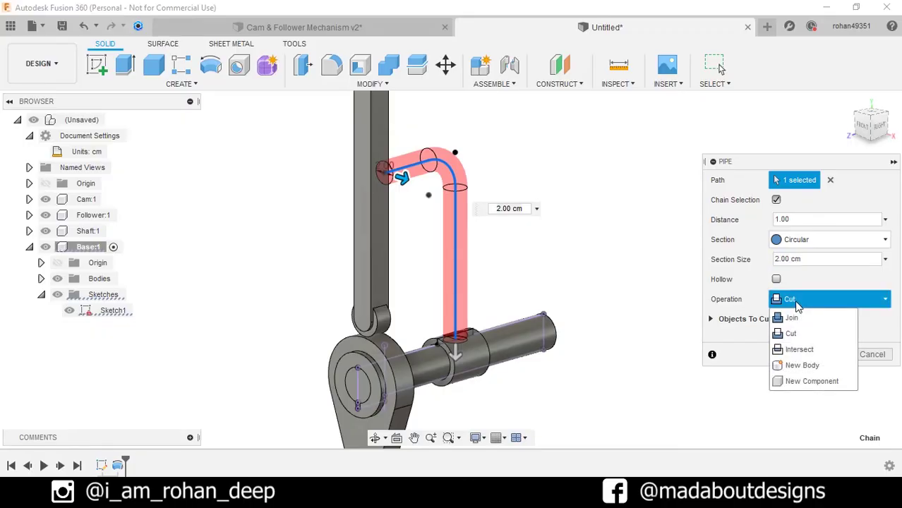
{"action": "left_click", "coordinate": [798, 365]}
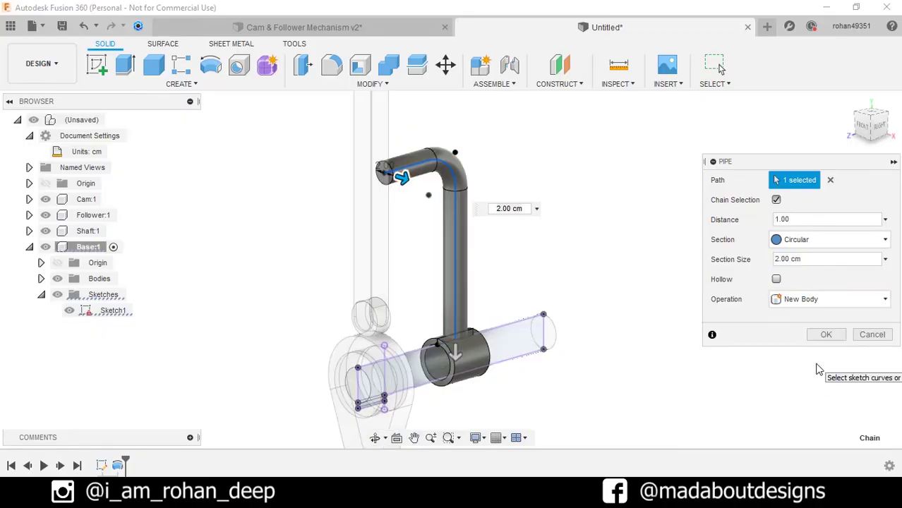
{"action": "left_click", "coordinate": [826, 336]}
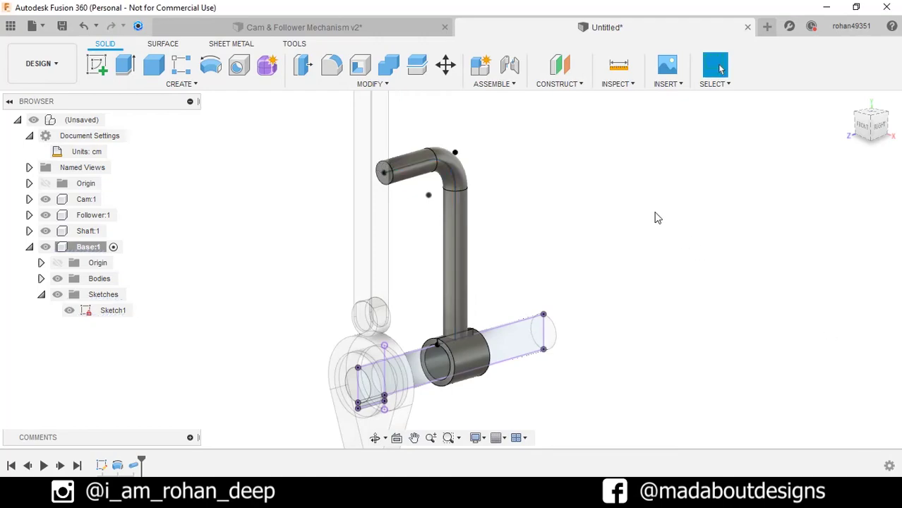
Construct a plane at 0 degrees through the horizontal sketch line inside the upper arm of the bent pipe.
{"action": "mouse_move", "coordinate": [655, 217]}
{"action": "middle_mouse_down", "text": "shift"}
{"action": "mouse_move", "coordinate": [630, 232]}
{"action": "mouse_move", "coordinate": [644, 227]}
{"action": "middle_mouse_up", "text": "shift"}
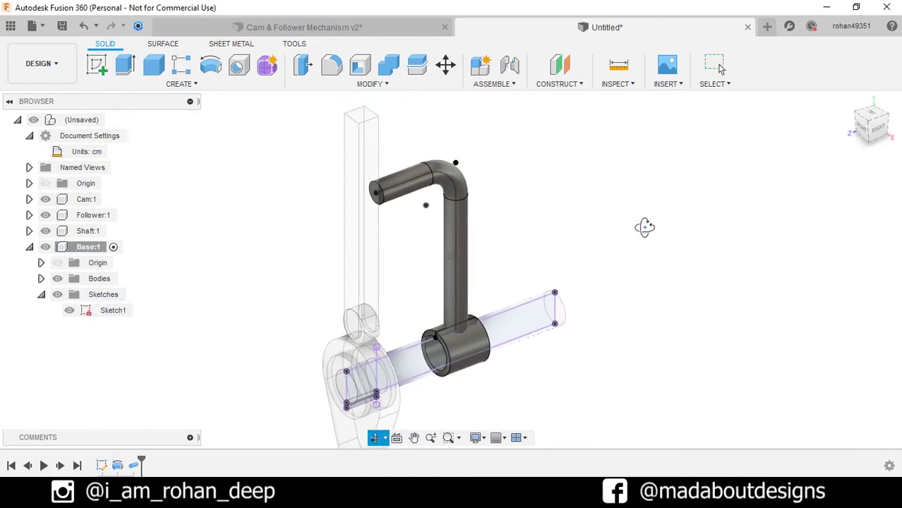
{"action": "left_click", "coordinate": [572, 85]}
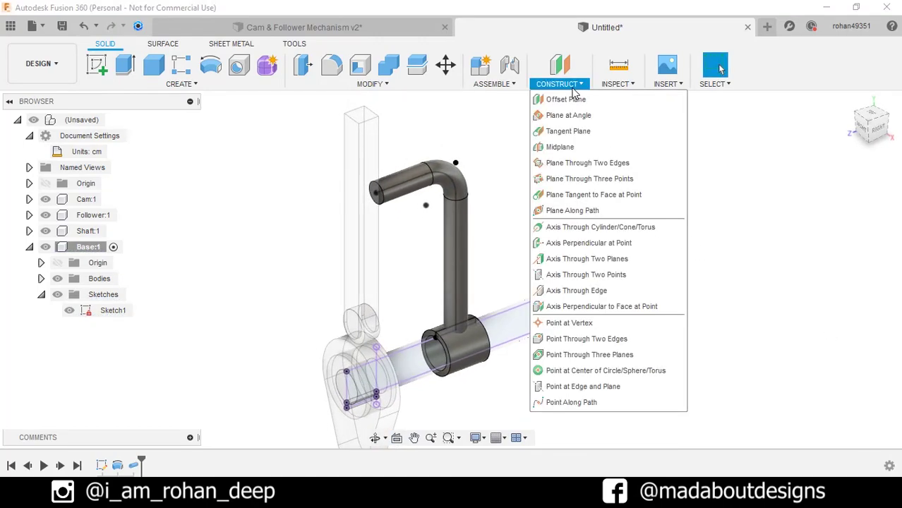
{"action": "left_click", "coordinate": [568, 115]}
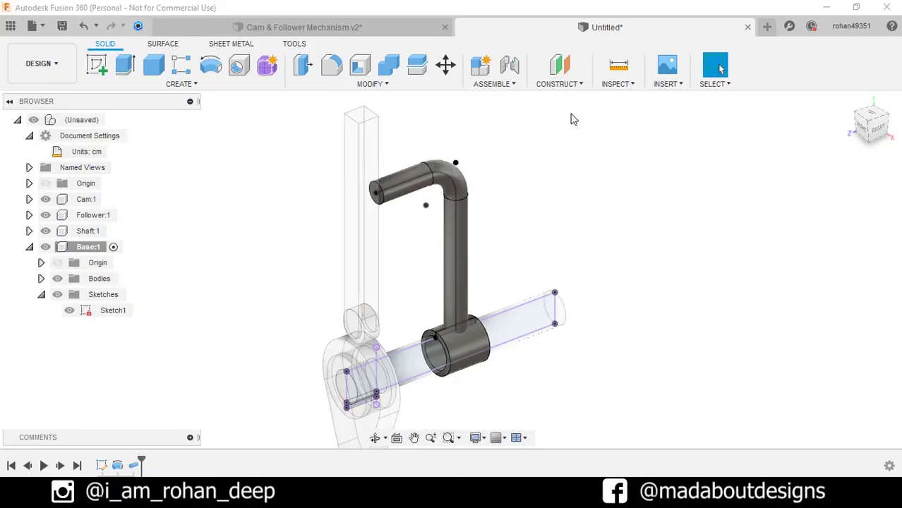
{"action": "scroll", "coordinate": [388, 195], "scroll_direction": "up", "scroll_amount": 5}
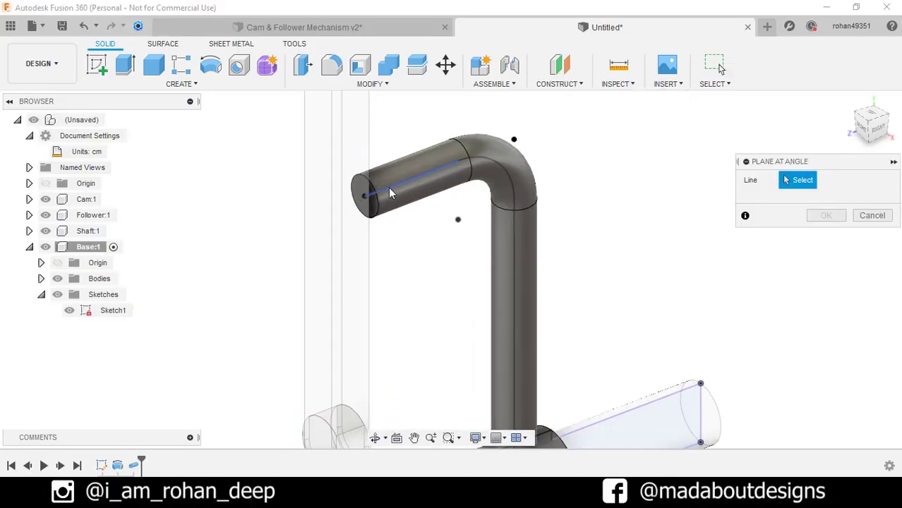
{"action": "left_click", "coordinate": [389, 192]}
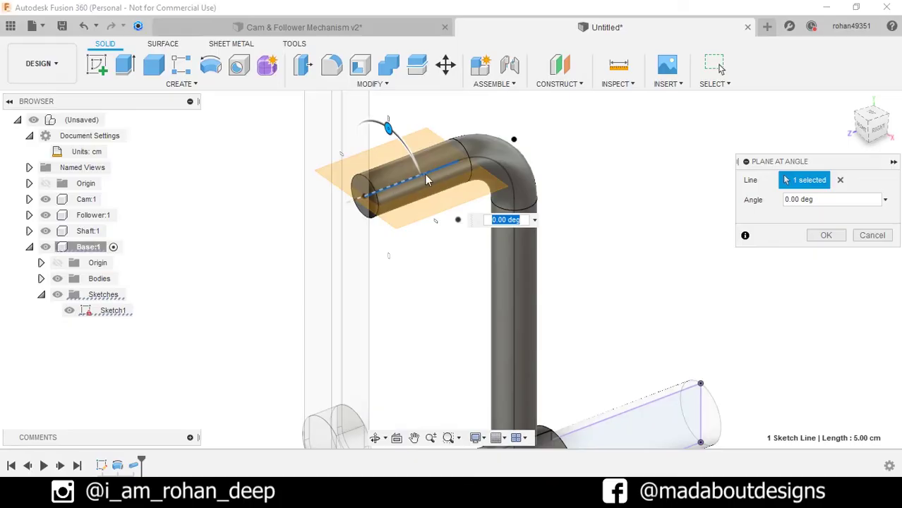
{"action": "middle_click_drag", "start_coordinate": [496, 140], "coordinate": [496, 160], "text": "shift"}
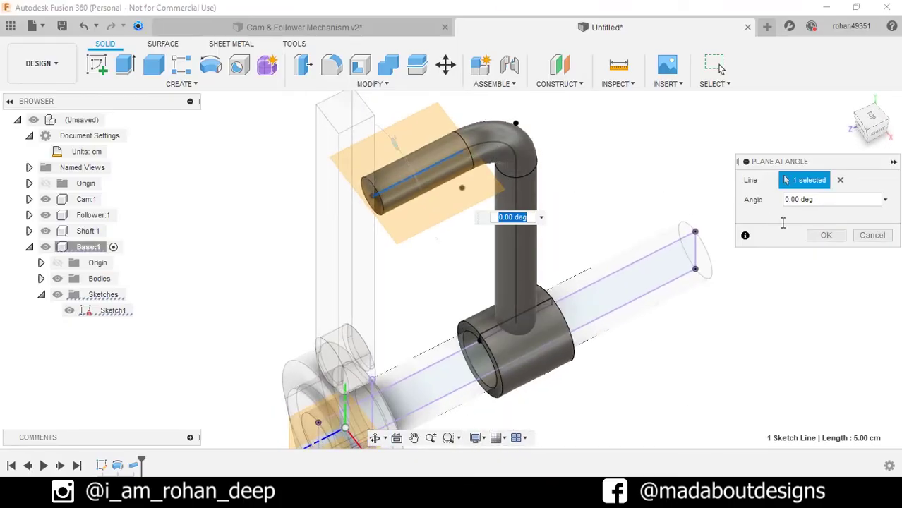
{"action": "left_click", "coordinate": [825, 235]}
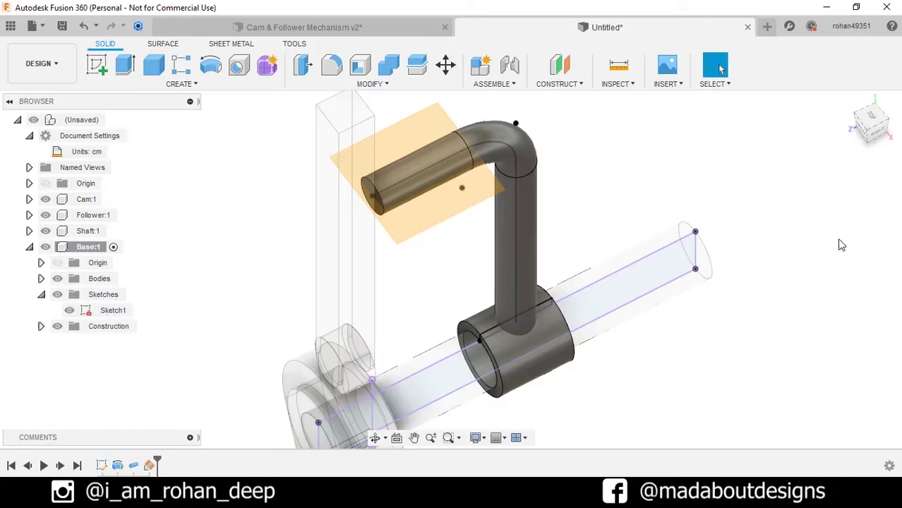
Start a sketch on the new construction plane and hide the Cam and Shaft components.
{"action": "left_click", "coordinate": [99, 65]}
{"action": "left_click", "coordinate": [462, 192]}
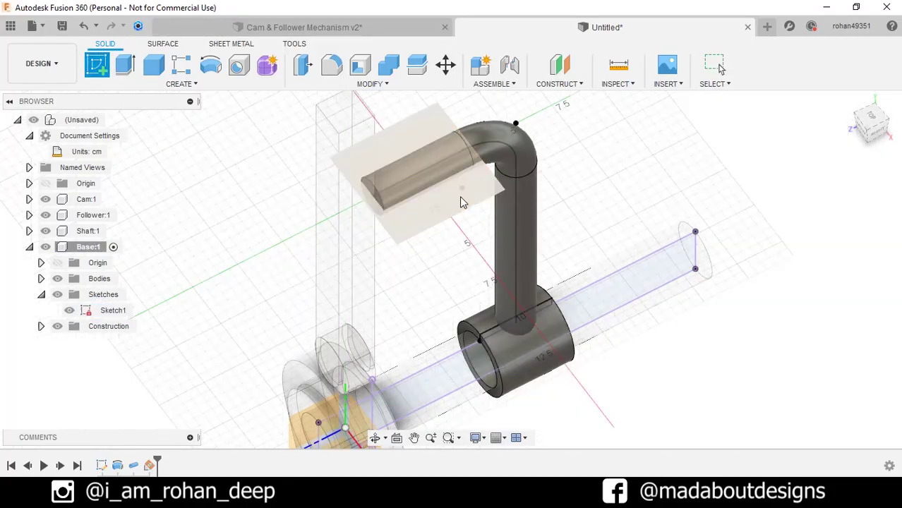
{"action": "left_click", "coordinate": [454, 199]}
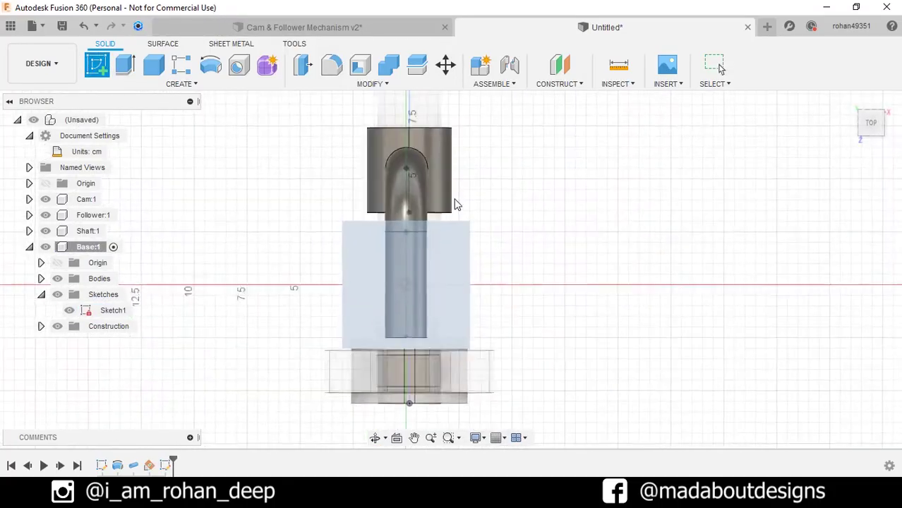
{"action": "middle_click_drag", "start_coordinate": [474, 205], "coordinate": [493, 155]}
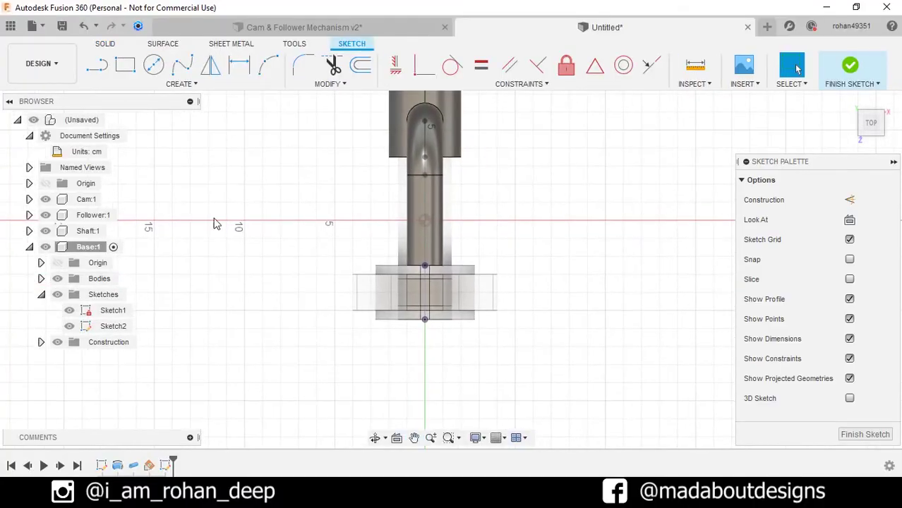
{"action": "left_click", "coordinate": [46, 200]}
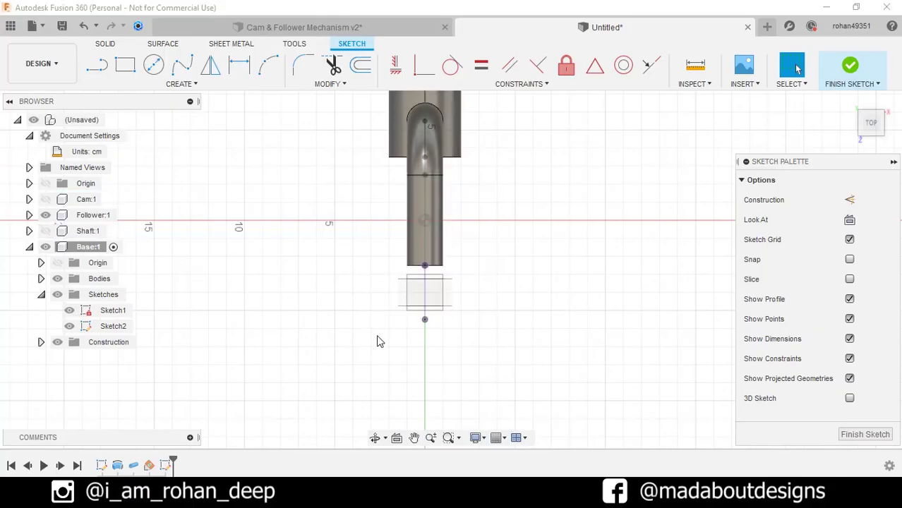
Project the Follower body into the sketch using the body selection filter with projection link on.
{"action": "scroll", "coordinate": [401, 328], "scroll_direction": "up", "scroll_amount": 4}
{"action": "key", "text": "p"}
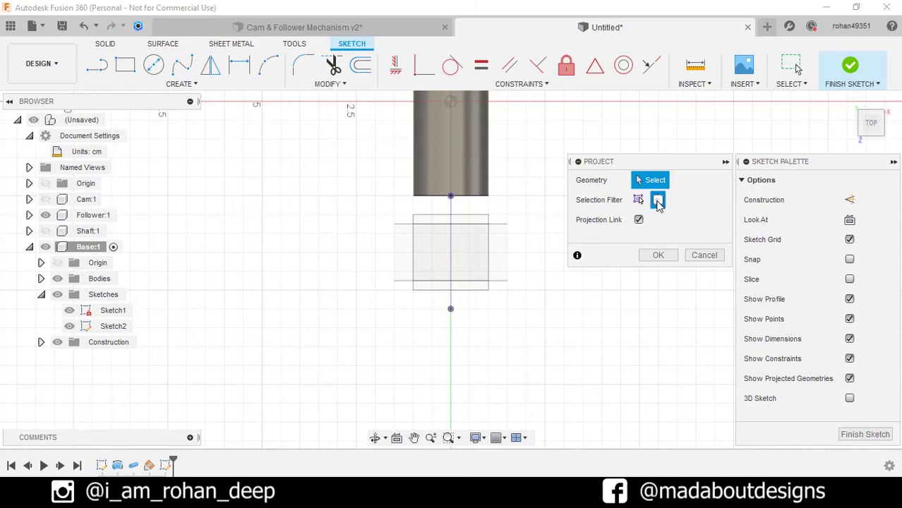
{"action": "scroll", "coordinate": [520, 221], "scroll_direction": "up", "scroll_amount": 2}
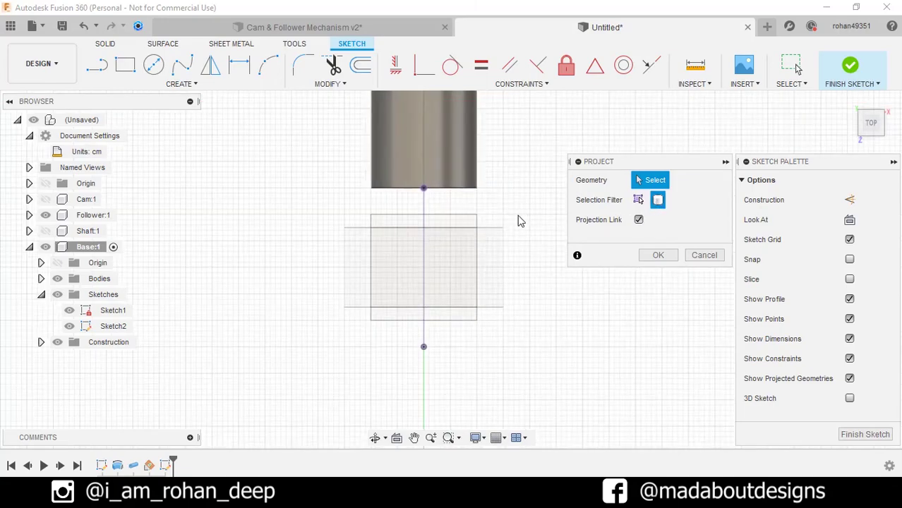
{"action": "left_click", "coordinate": [469, 220]}
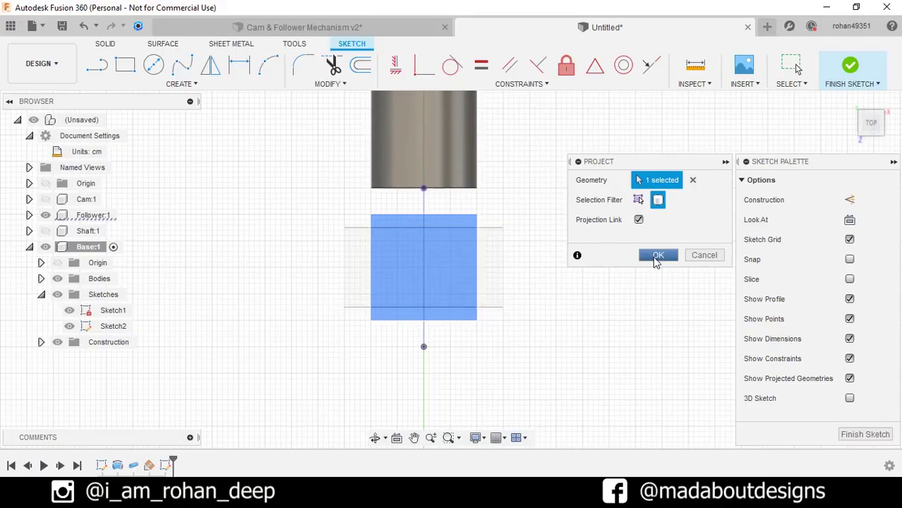
{"action": "left_click", "coordinate": [658, 255]}
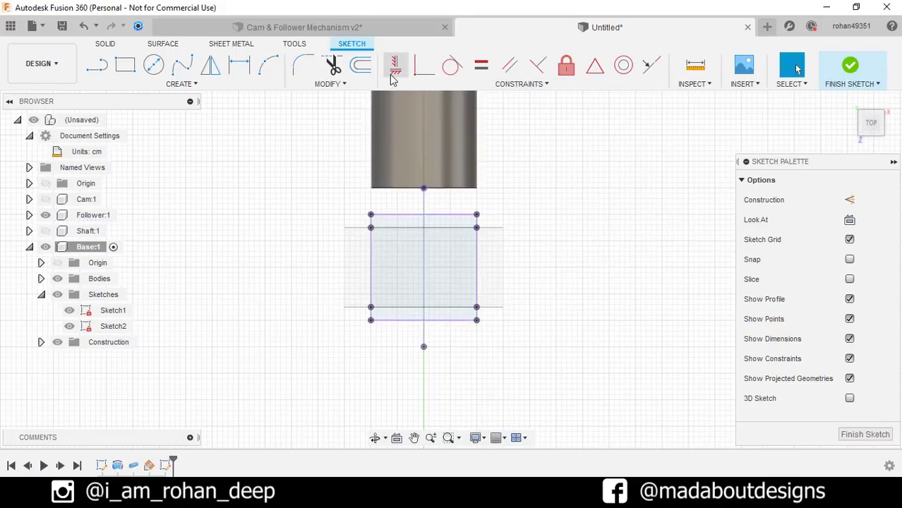
Offset the projected square outline outward by 0.5 cm and finish the sketch.
{"action": "left_click", "coordinate": [330, 84]}
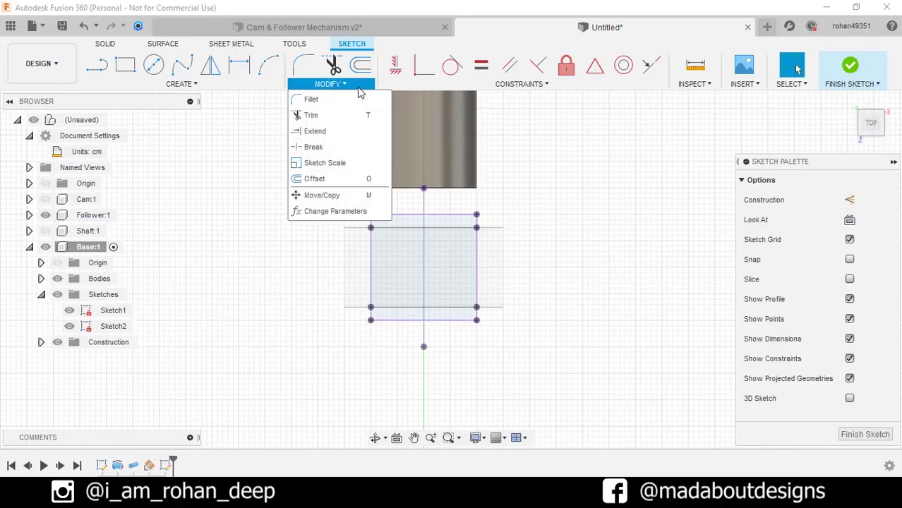
{"action": "left_click", "coordinate": [353, 179]}
{"action": "left_click", "coordinate": [477, 243]}
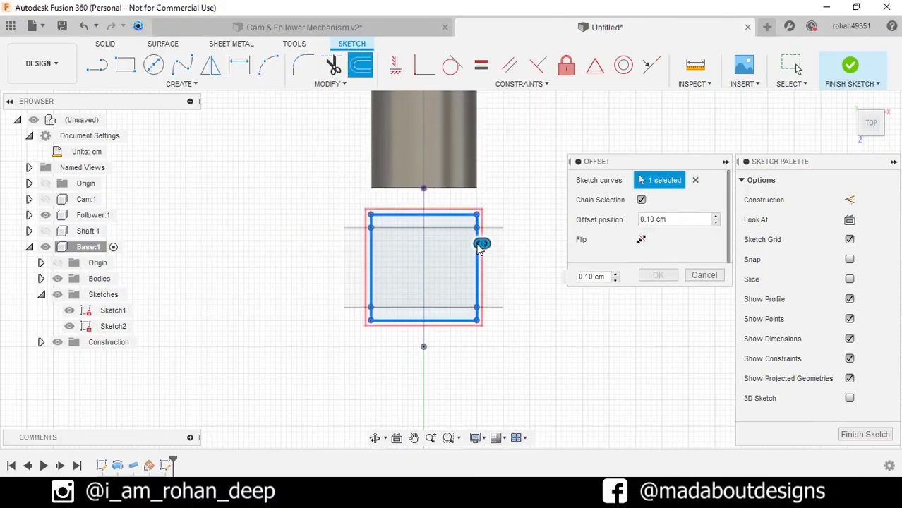
{"action": "left_click_drag", "start_coordinate": [480, 242], "coordinate": [496, 243]}
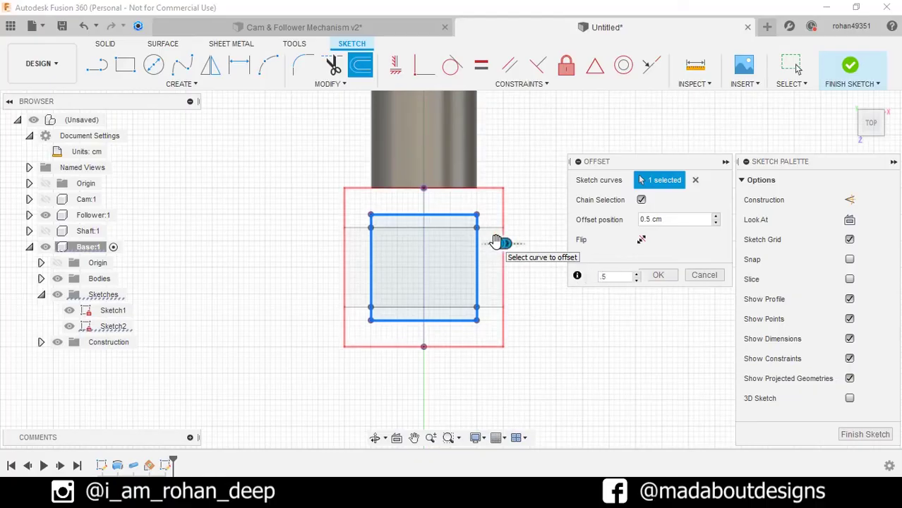
{"action": "left_click", "coordinate": [659, 275]}
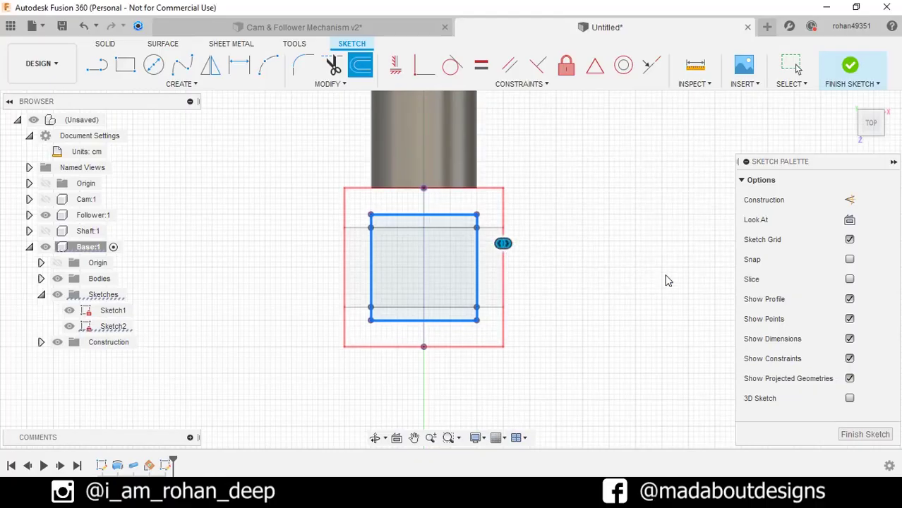
{"action": "left_click", "coordinate": [843, 77]}
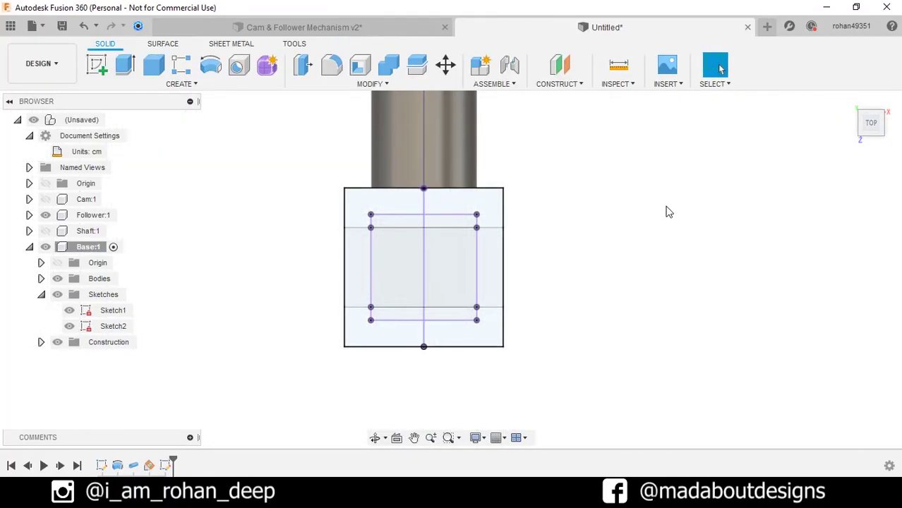
Extrude the frame between the two squares symmetrically by 1.5 cm per side, joining it to the bent pipe.
{"action": "scroll", "coordinate": [628, 219], "scroll_direction": "down", "scroll_amount": 3}
{"action": "mouse_move", "coordinate": [628, 219]}
{"action": "middle_mouse_down", "text": "shift"}
{"action": "mouse_move", "coordinate": [597, 222]}
{"action": "mouse_move", "coordinate": [720, 67]}
{"action": "middle_mouse_up", "text": "shift"}
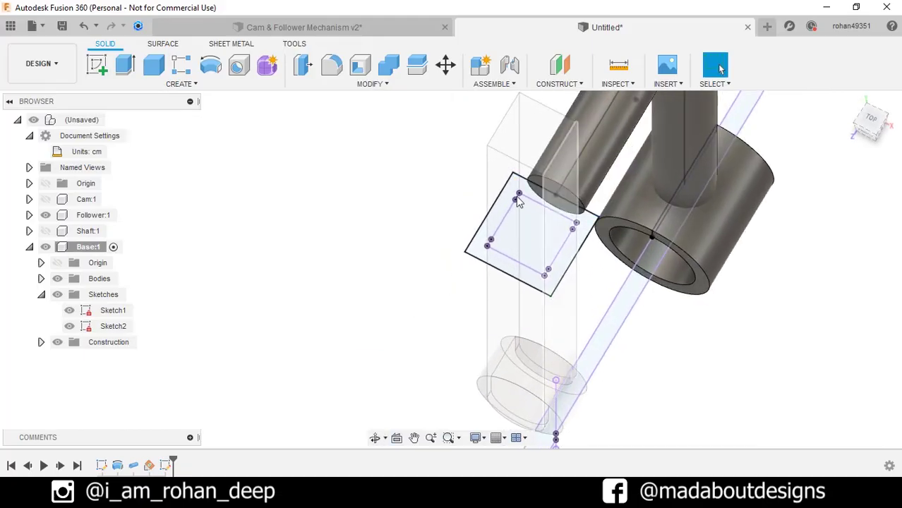
{"action": "left_click", "coordinate": [125, 65]}
{"action": "middle_click_drag", "start_coordinate": [213, 211], "coordinate": [146, 214]}
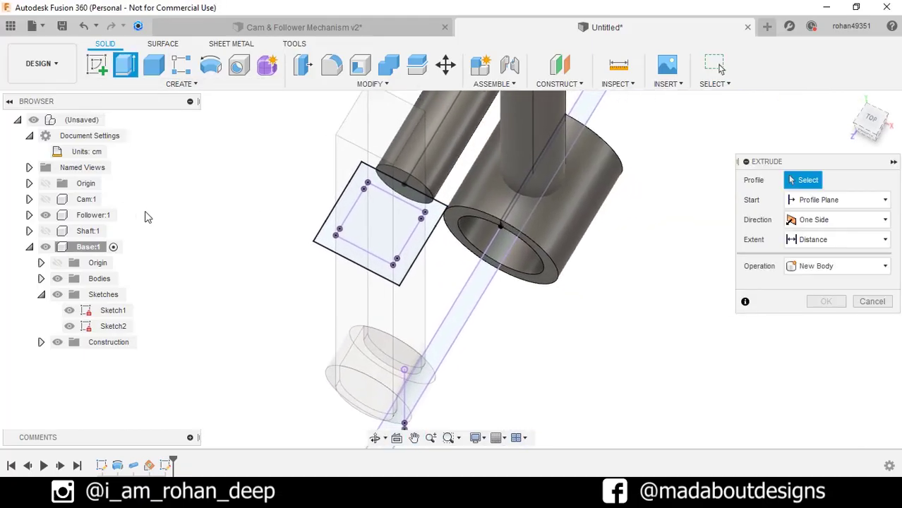
{"action": "left_click", "coordinate": [324, 244]}
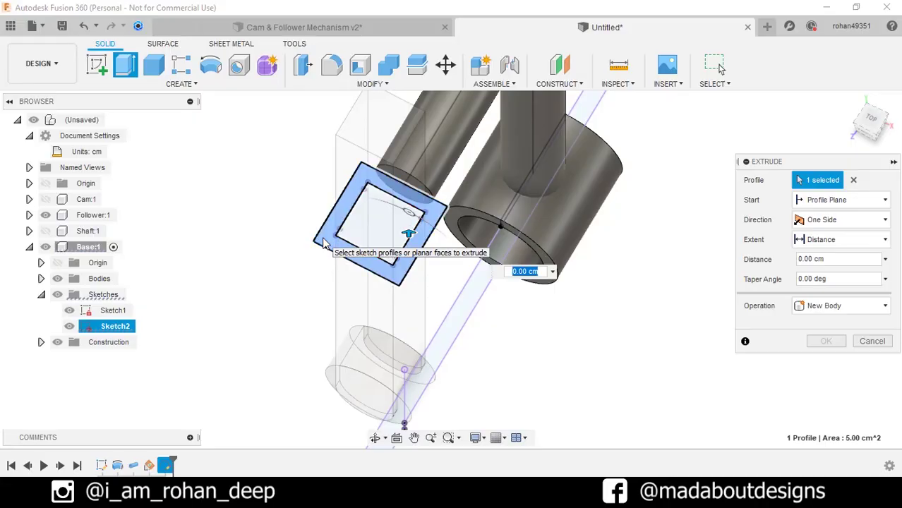
{"action": "mouse_move", "coordinate": [324, 243]}
{"action": "middle_mouse_down", "text": "shift"}
{"action": "mouse_move", "coordinate": [302, 267]}
{"action": "mouse_move", "coordinate": [291, 251]}
{"action": "middle_mouse_up", "text": "shift"}
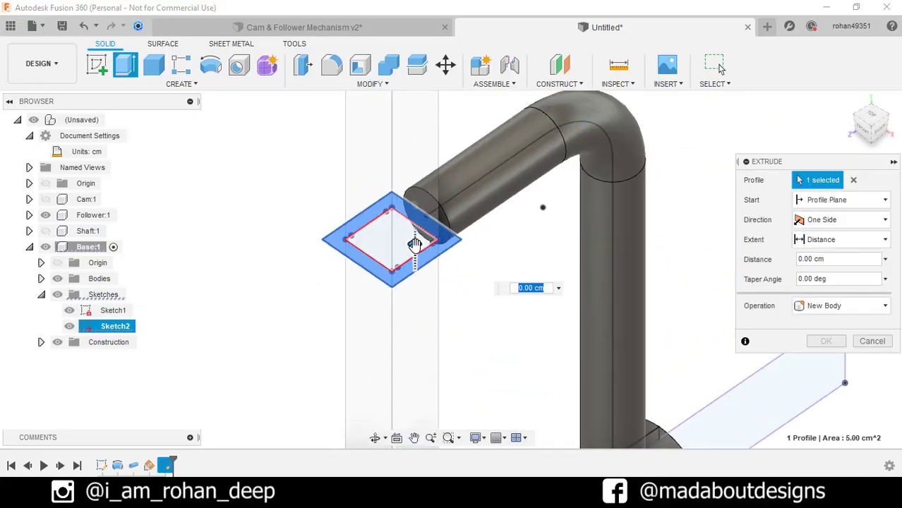
{"action": "left_click_drag", "start_coordinate": [414, 246], "coordinate": [413, 211]}
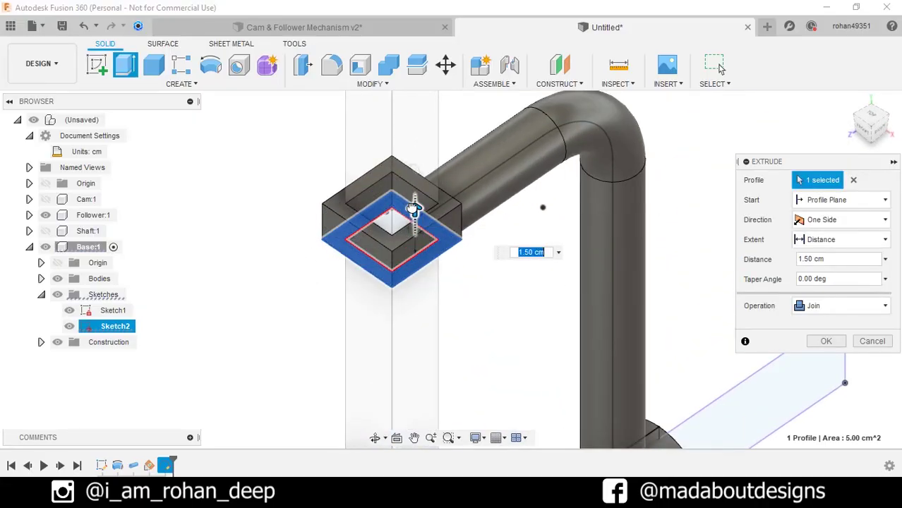
{"action": "left_click", "coordinate": [847, 219]}
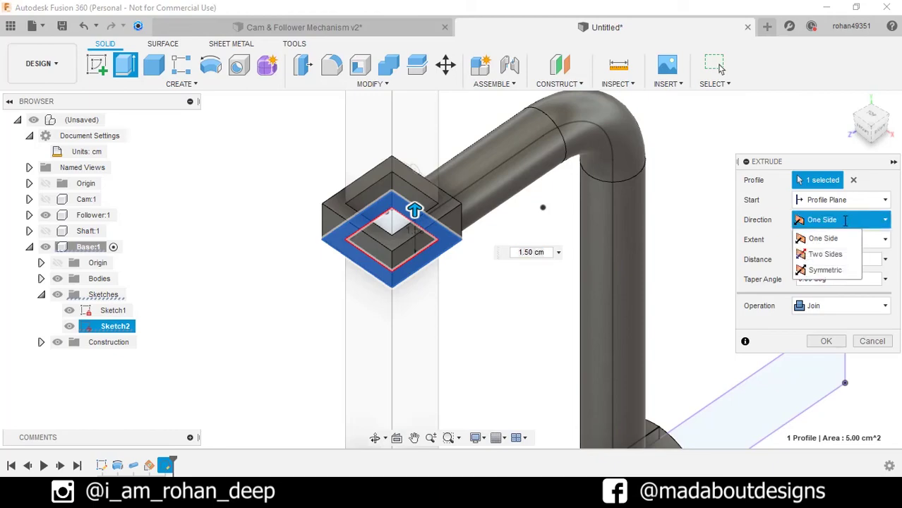
{"action": "left_click", "coordinate": [831, 270]}
{"action": "middle_click_drag", "start_coordinate": [510, 364], "coordinate": [649, 353], "text": "shift"}
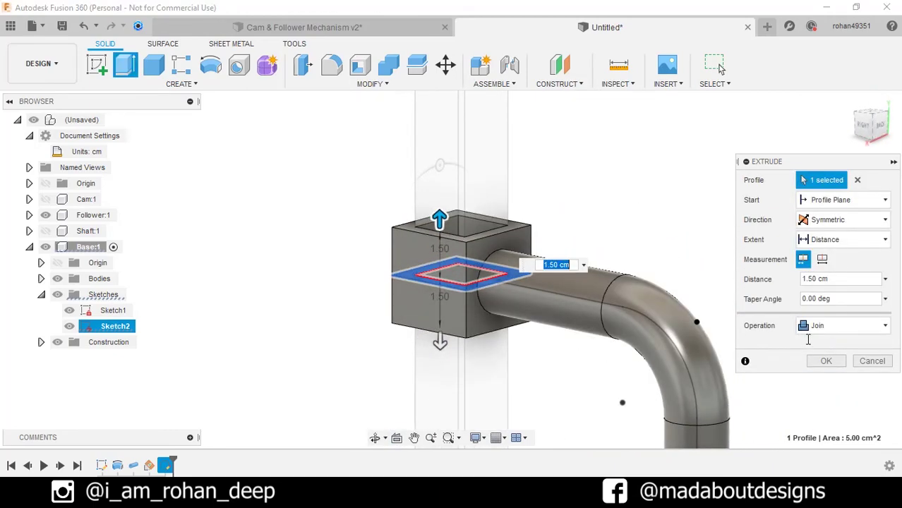
{"action": "left_click", "coordinate": [827, 361]}
Combine the bent pipe body with the shaft sleeve body using Join, without keeping the tool body.
{"action": "scroll", "coordinate": [725, 261], "scroll_direction": "down", "scroll_amount": 5}
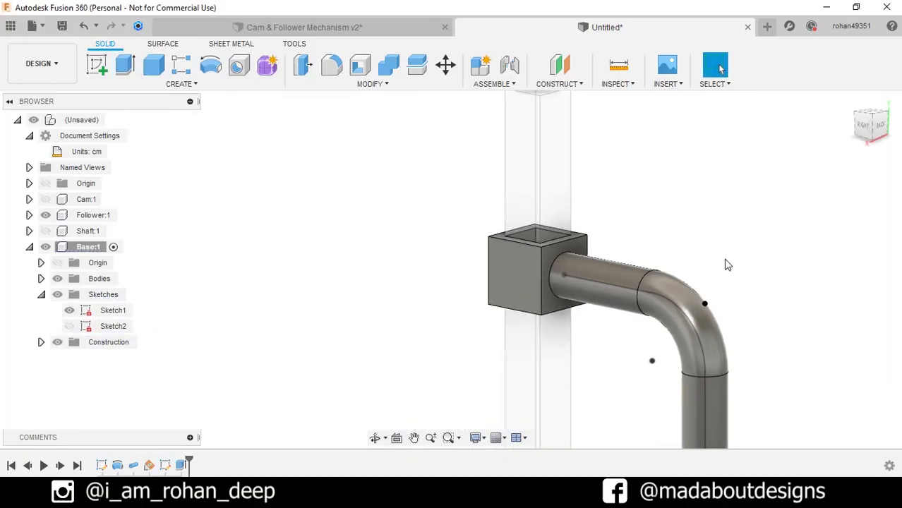
{"action": "scroll", "coordinate": [727, 263], "scroll_direction": "down", "scroll_amount": 2}
{"action": "middle_click_drag", "start_coordinate": [726, 262], "coordinate": [580, 141]}
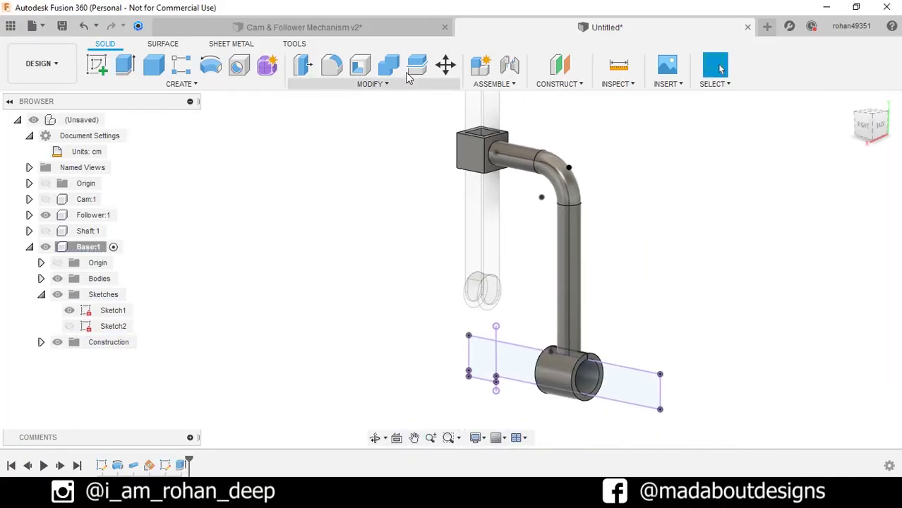
{"action": "left_click", "coordinate": [389, 65]}
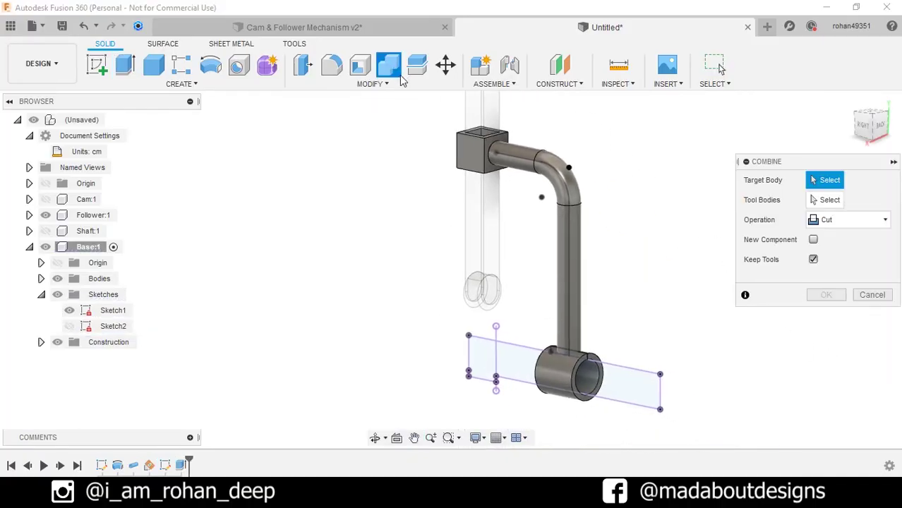
{"action": "left_click", "coordinate": [574, 254]}
{"action": "left_click", "coordinate": [563, 381]}
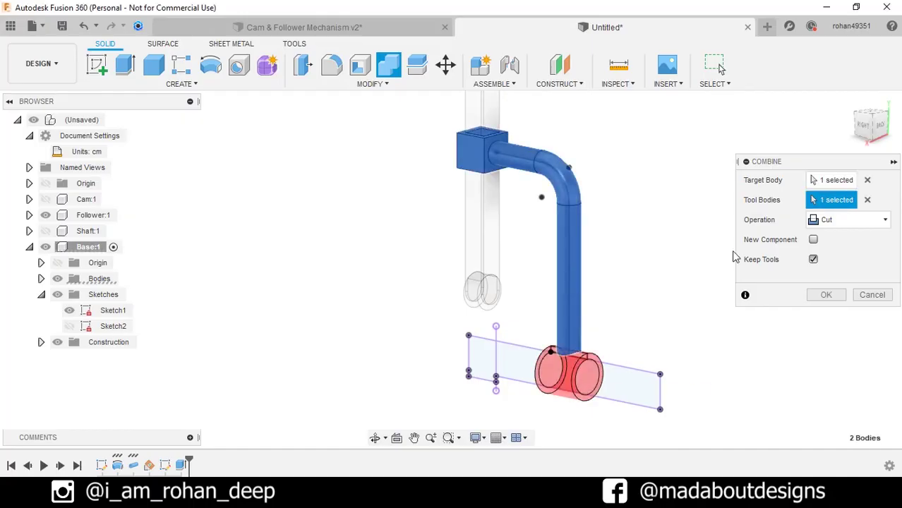
{"action": "left_click", "coordinate": [824, 221]}
{"action": "left_click", "coordinate": [827, 239]}
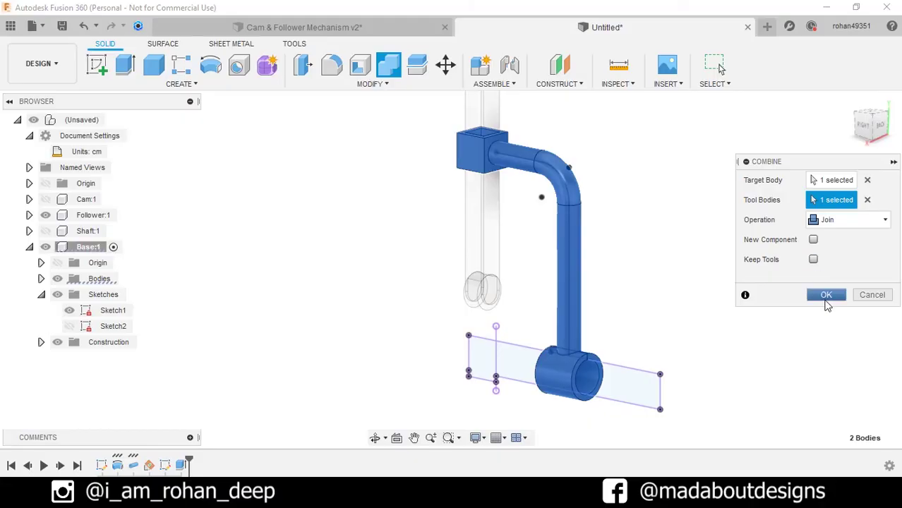
{"action": "left_click", "coordinate": [826, 294]}
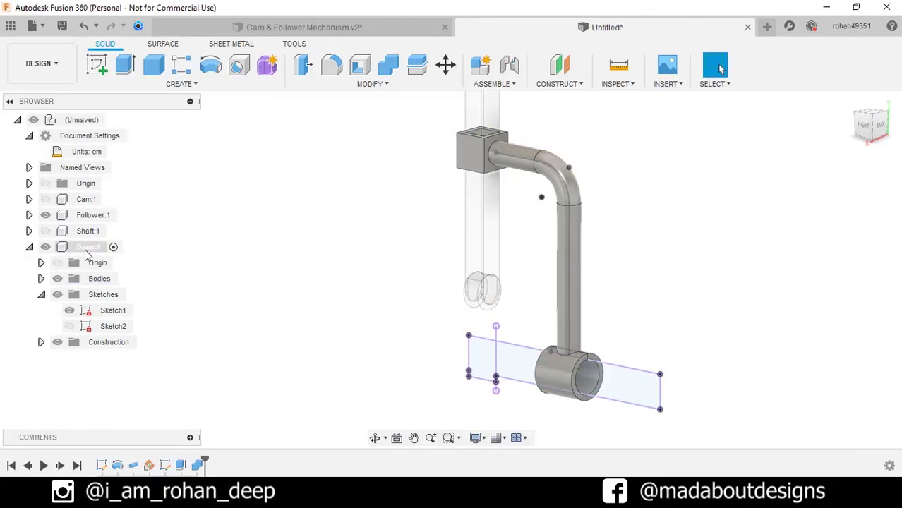
Hide the Base component's Sketch1 and collapse the Base in the browser tree.
{"action": "left_click", "coordinate": [69, 311]}
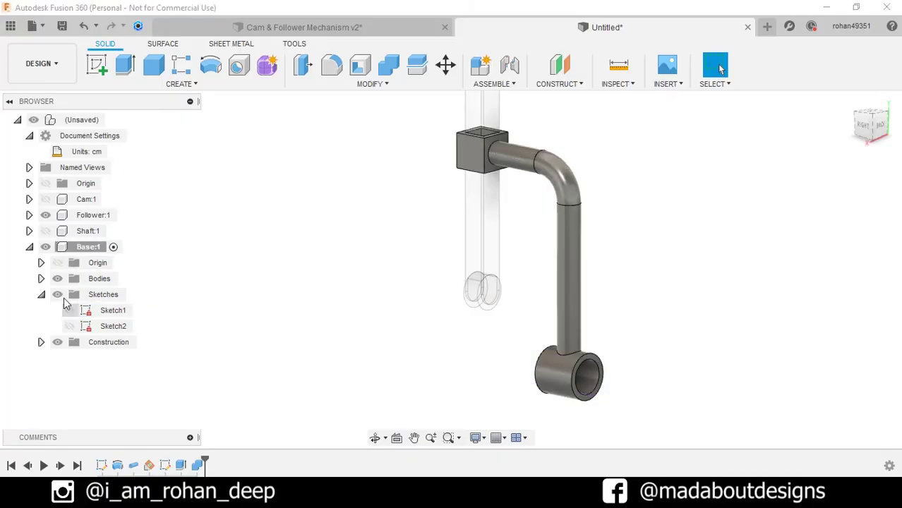
{"action": "left_click", "coordinate": [30, 247]}
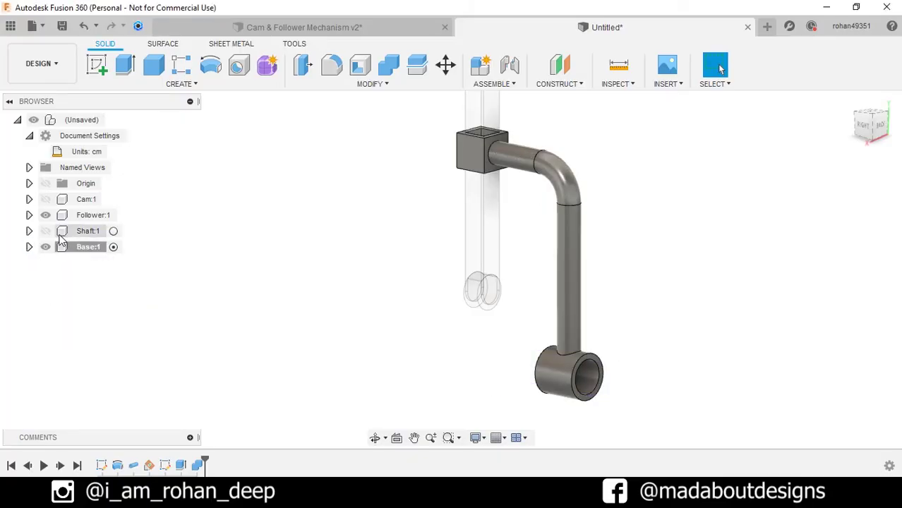
Show the hidden Cam and Shaft components and activate the top-level assembly.
{"action": "left_click", "coordinate": [45, 199]}
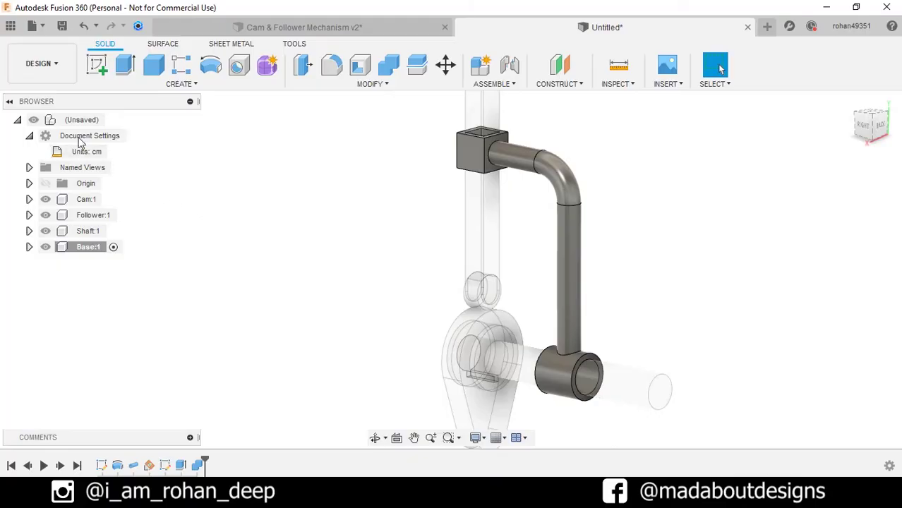
{"action": "left_click", "coordinate": [114, 120]}
{"action": "scroll", "coordinate": [263, 189], "scroll_direction": "up", "scroll_amount": 2}
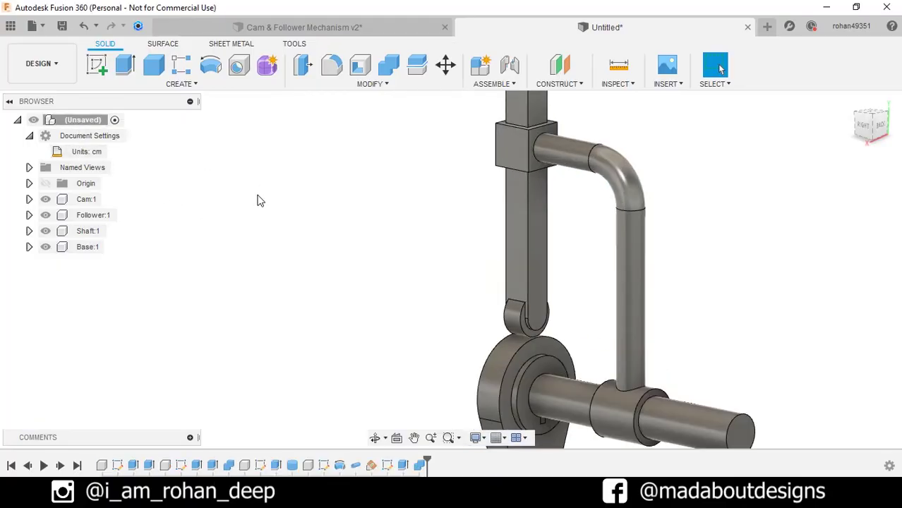
{"action": "middle_click_drag", "start_coordinate": [257, 201], "coordinate": [258, 236], "text": "shift"}
{"action": "scroll", "coordinate": [368, 209], "scroll_direction": "down", "scroll_amount": 5}
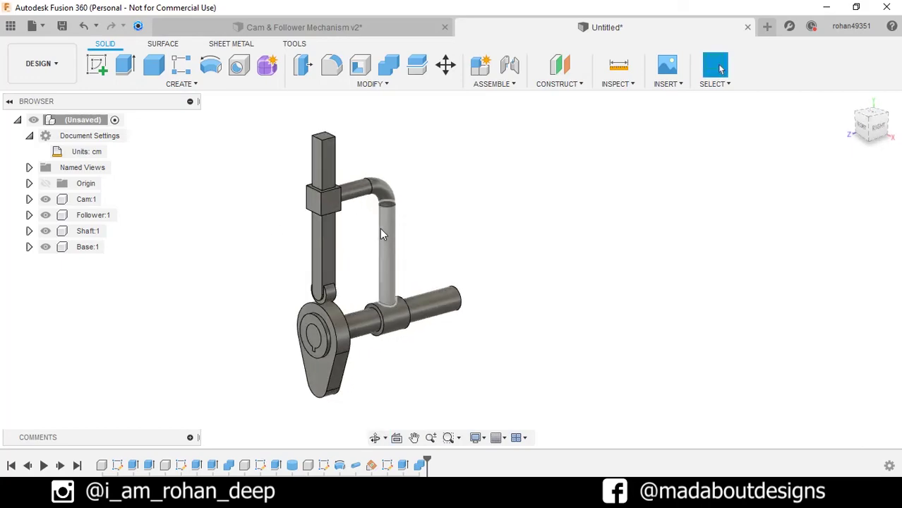
Test the free movement of the Base, Follower and Shaft components by pulling them apart, and revert their positions.
{"action": "left_click_drag", "start_coordinate": [380, 228], "coordinate": [453, 197]}
{"action": "left_click_drag", "start_coordinate": [332, 242], "coordinate": [295, 242]}
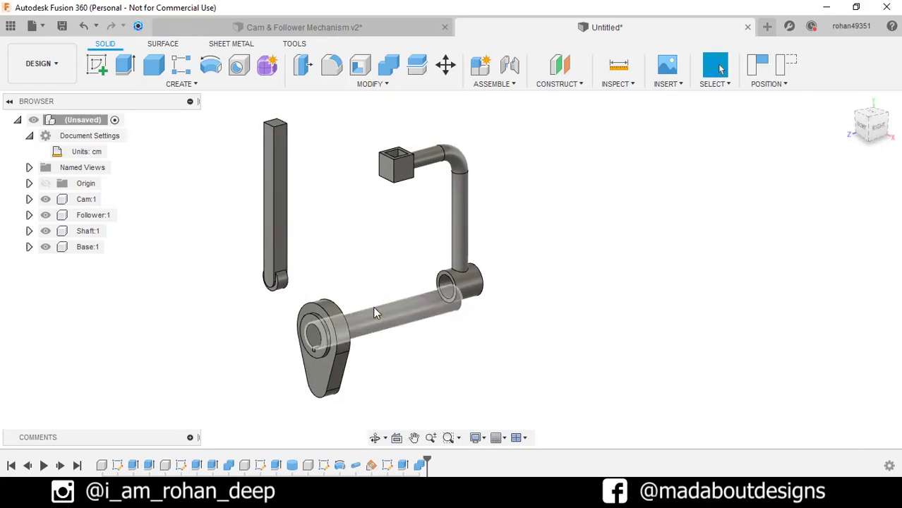
{"action": "left_click_drag", "start_coordinate": [372, 307], "coordinate": [401, 321]}
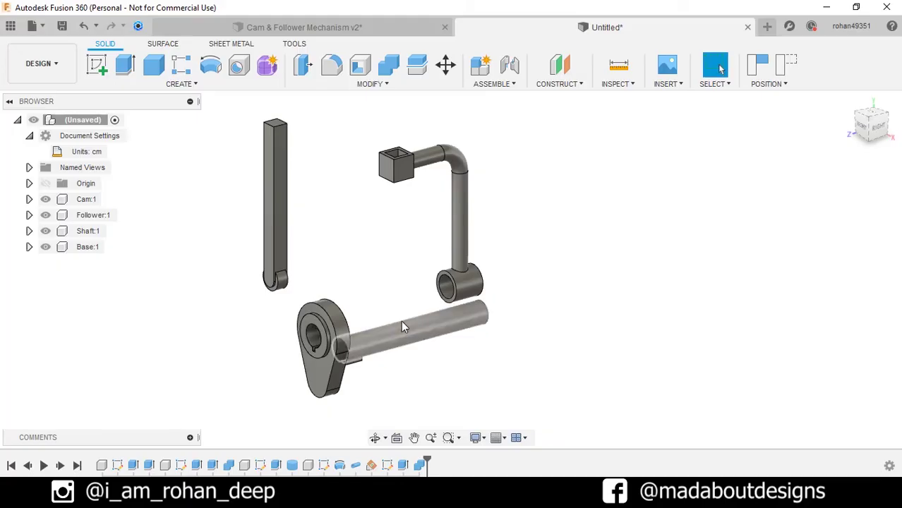
{"action": "left_click", "coordinate": [779, 66]}
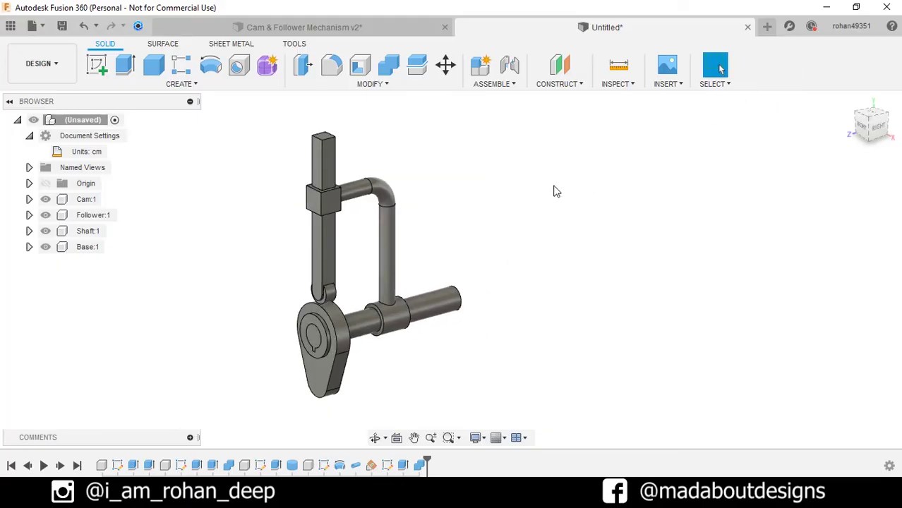
Ground the Base component so it stays fixed in the assembly.
{"action": "left_click", "coordinate": [391, 264]}
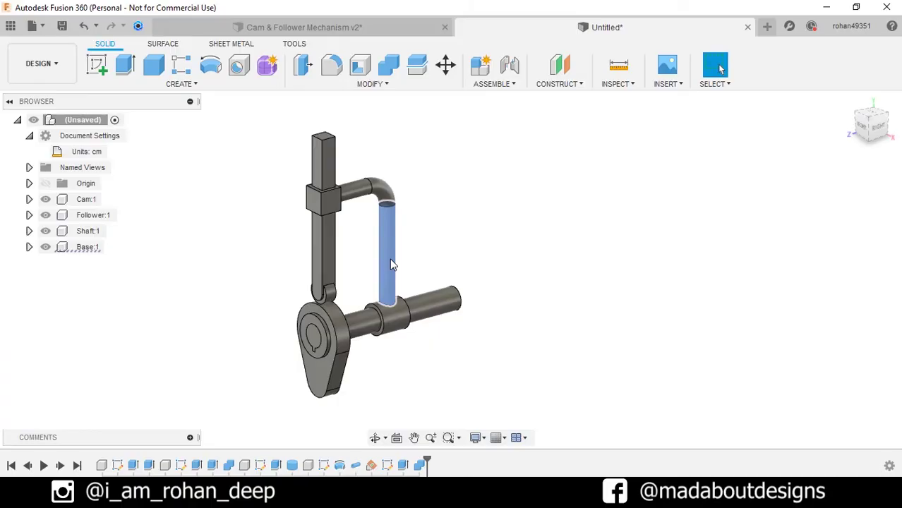
{"action": "right_click", "coordinate": [92, 249]}
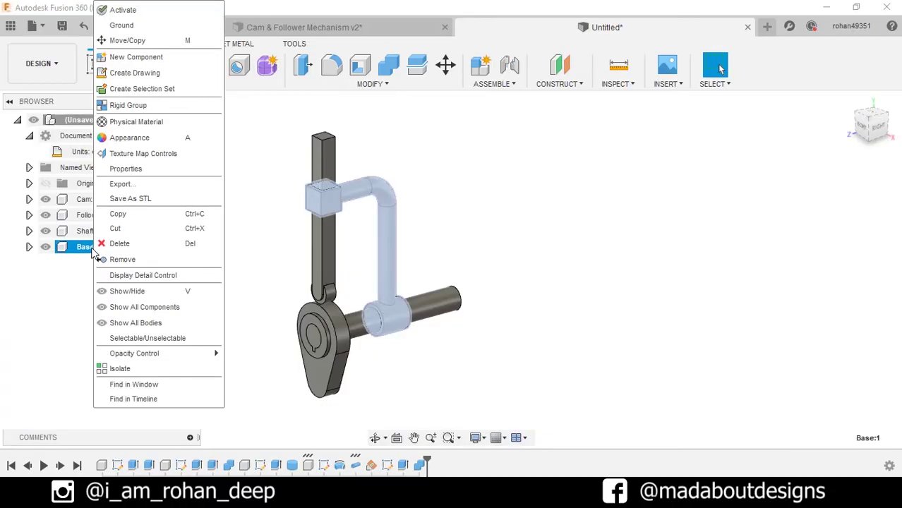
{"action": "left_click", "coordinate": [136, 27]}
{"action": "left_click", "coordinate": [208, 203]}
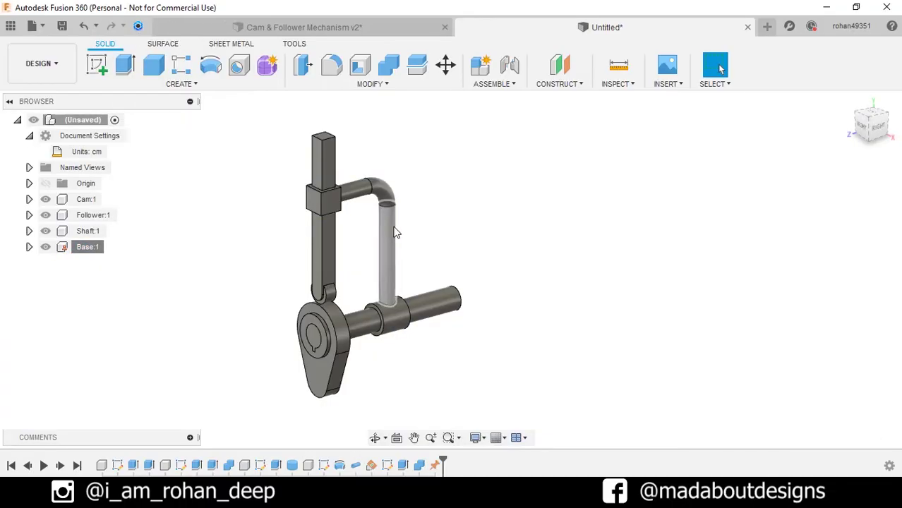
Test the movement of the Shaft and Cam against the grounded Base, and revert both to their original positions.
{"action": "left_click_drag", "start_coordinate": [454, 292], "coordinate": [465, 321]}
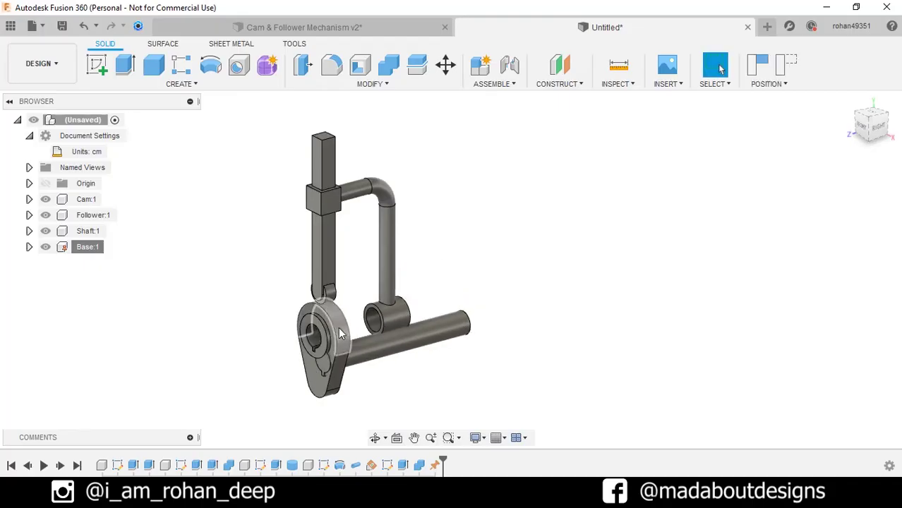
{"action": "left_click_drag", "start_coordinate": [332, 330], "coordinate": [318, 334]}
{"action": "key", "text": "Escape"}
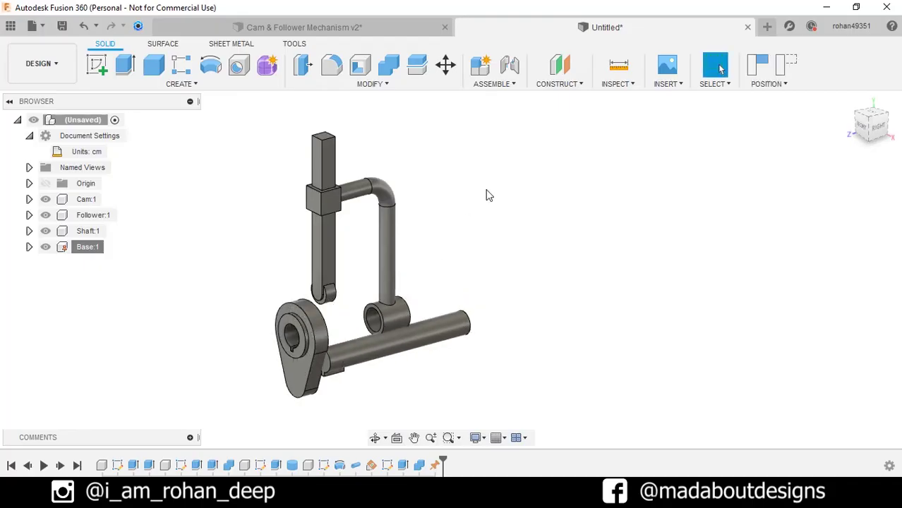
{"action": "left_click", "coordinate": [794, 73]}
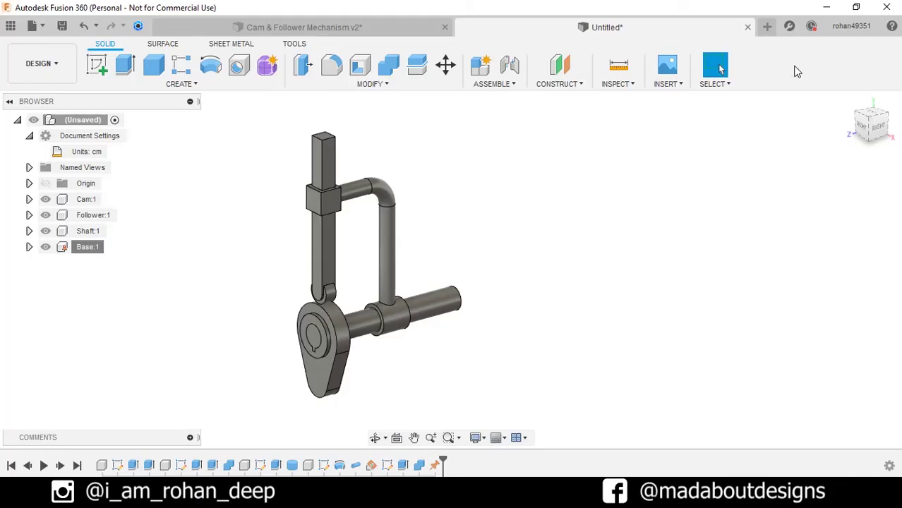